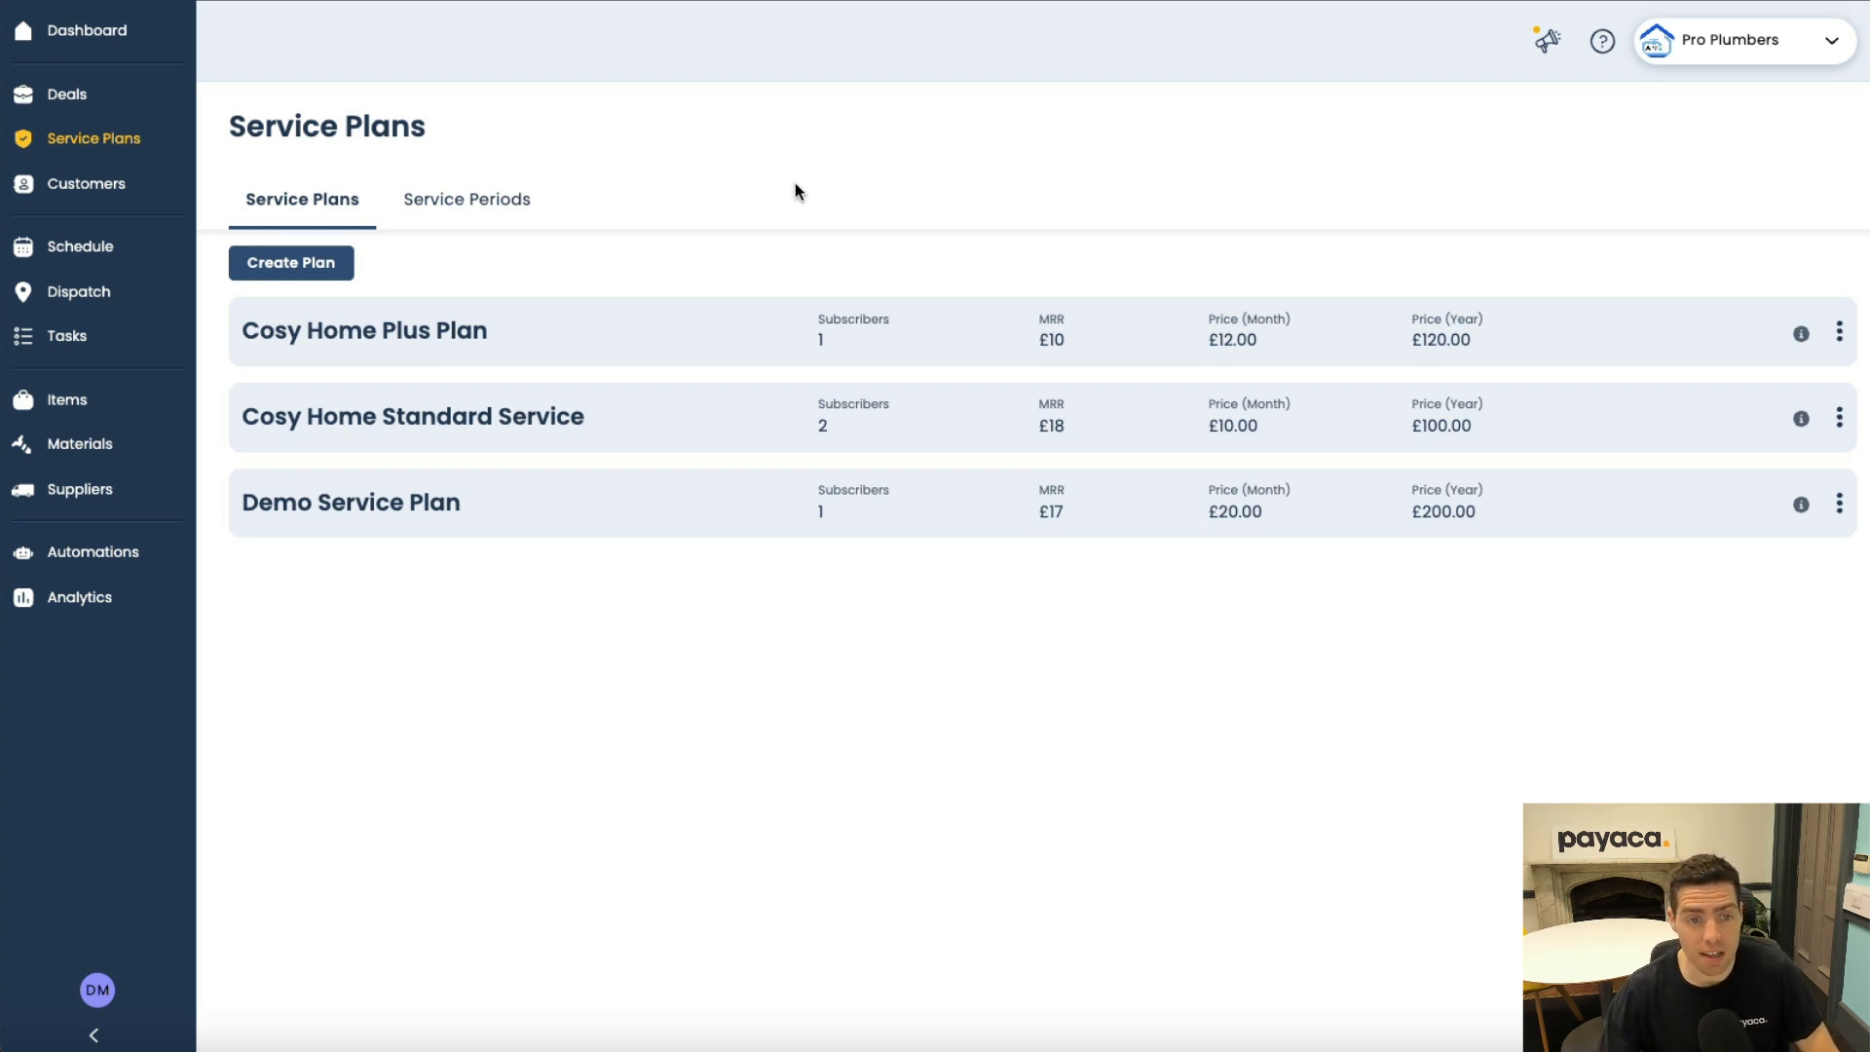
Start a new service plan named "Super Boiler Service" with a Boiler Safety & Performance Inspection description listing what it includes and does not include.
{"action": "left_click", "coordinate": [295, 265]}
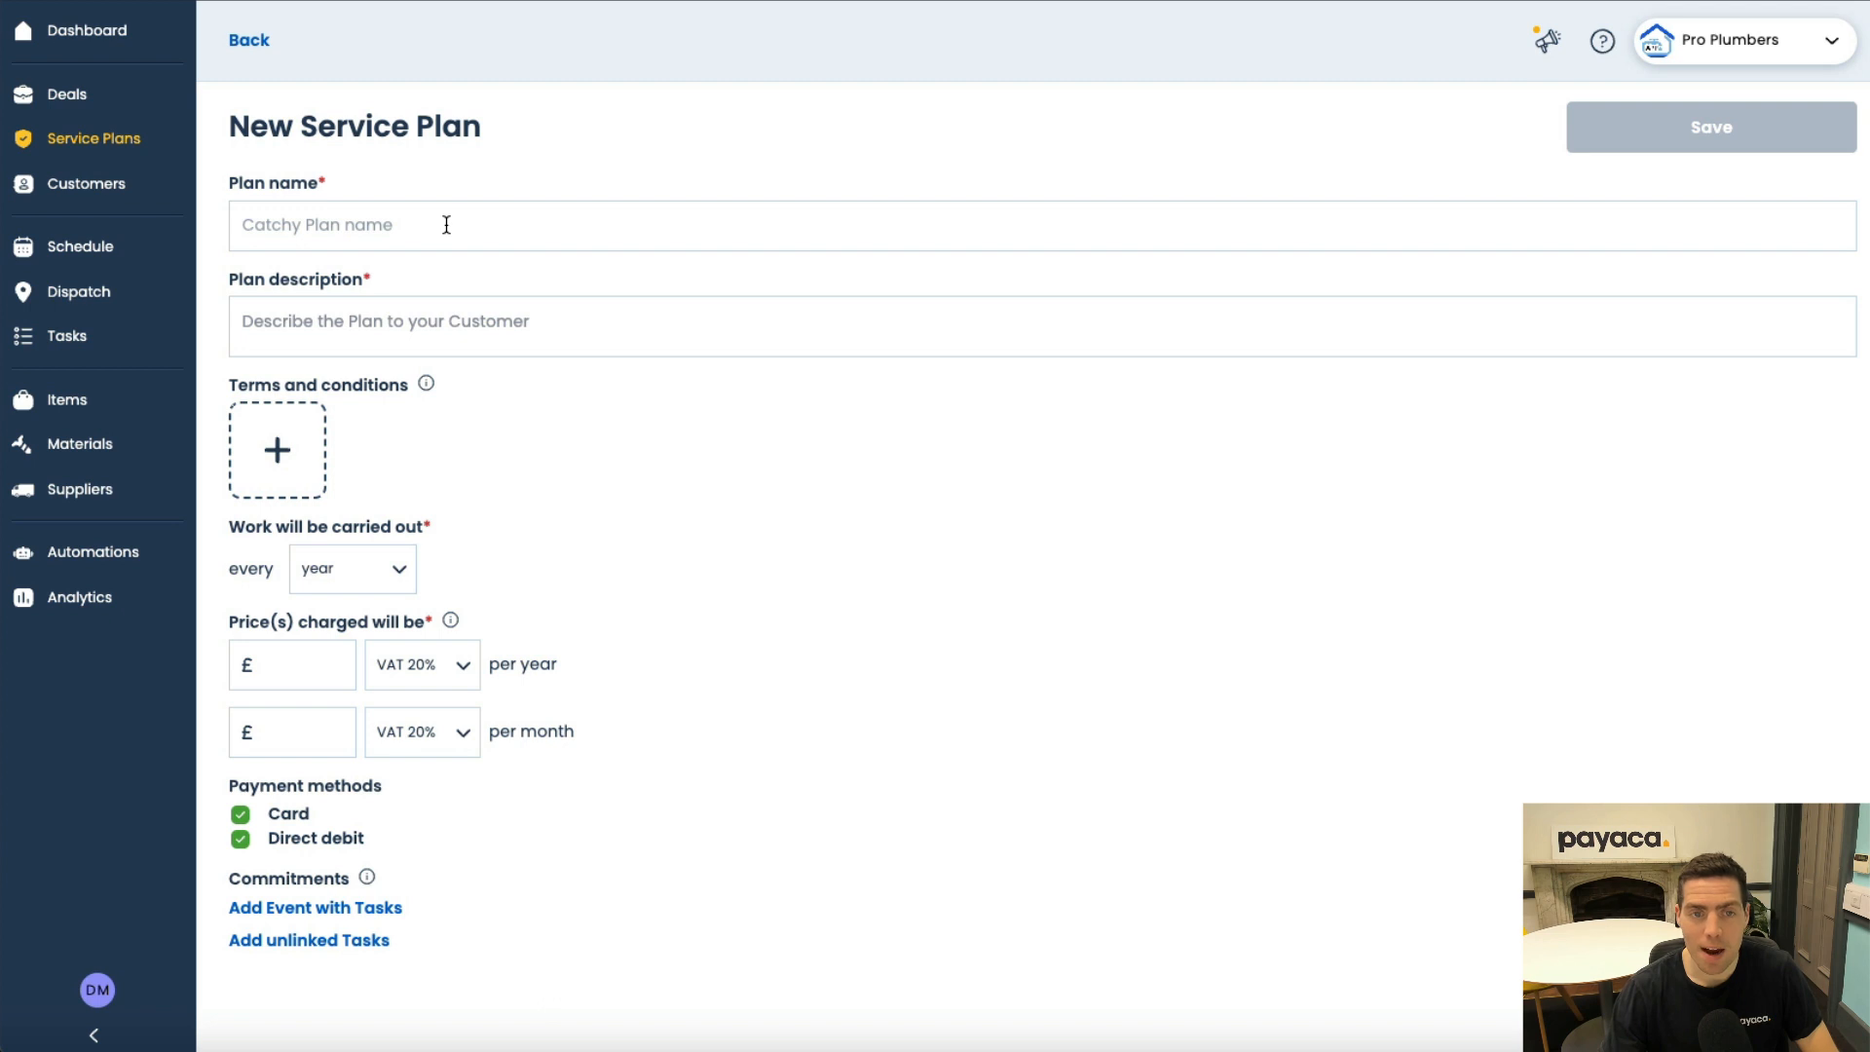
{"action": "left_click", "coordinate": [446, 225]}
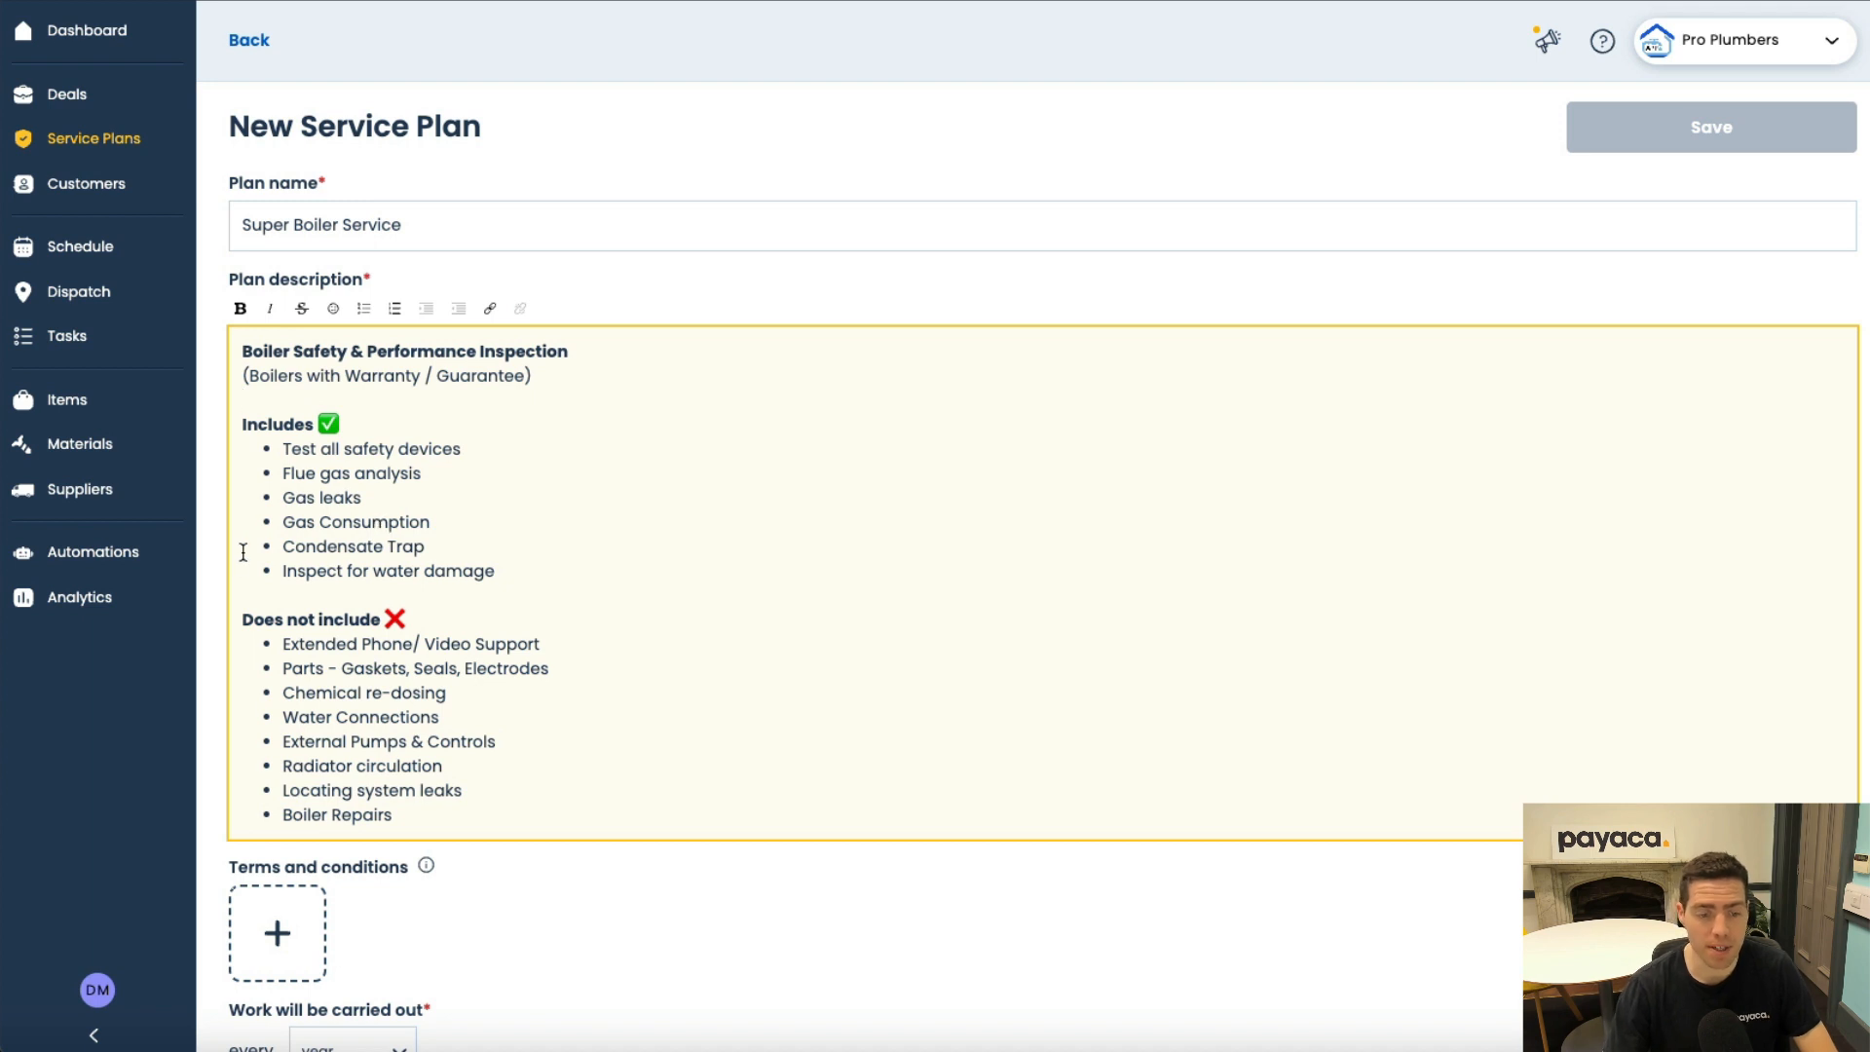
Attach Payaca_ Terms & Conditions.pdf as the plan's terms and conditions.
{"action": "scroll", "coordinate": [293, 661], "scroll_direction": "down", "scroll_amount": 1}
{"action": "scroll", "coordinate": [293, 662], "scroll_direction": "down", "scroll_amount": 1}
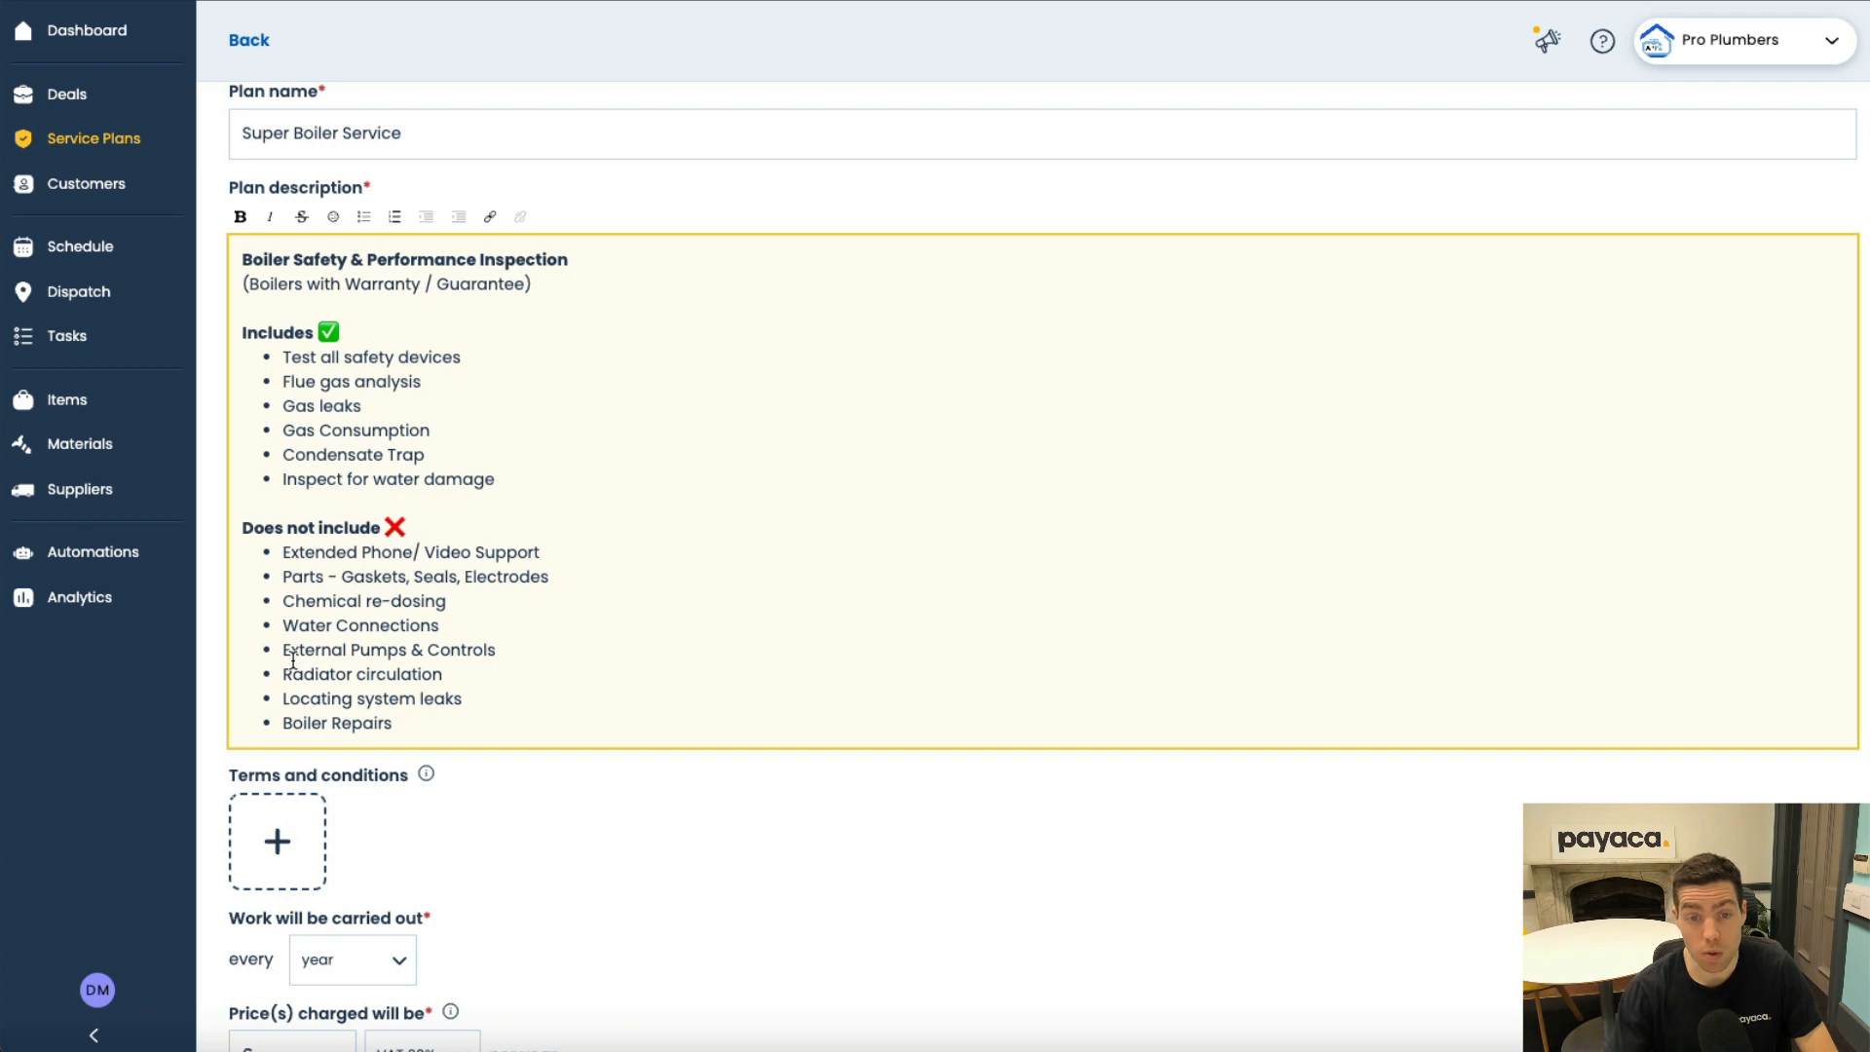
{"action": "left_click", "coordinate": [255, 836]}
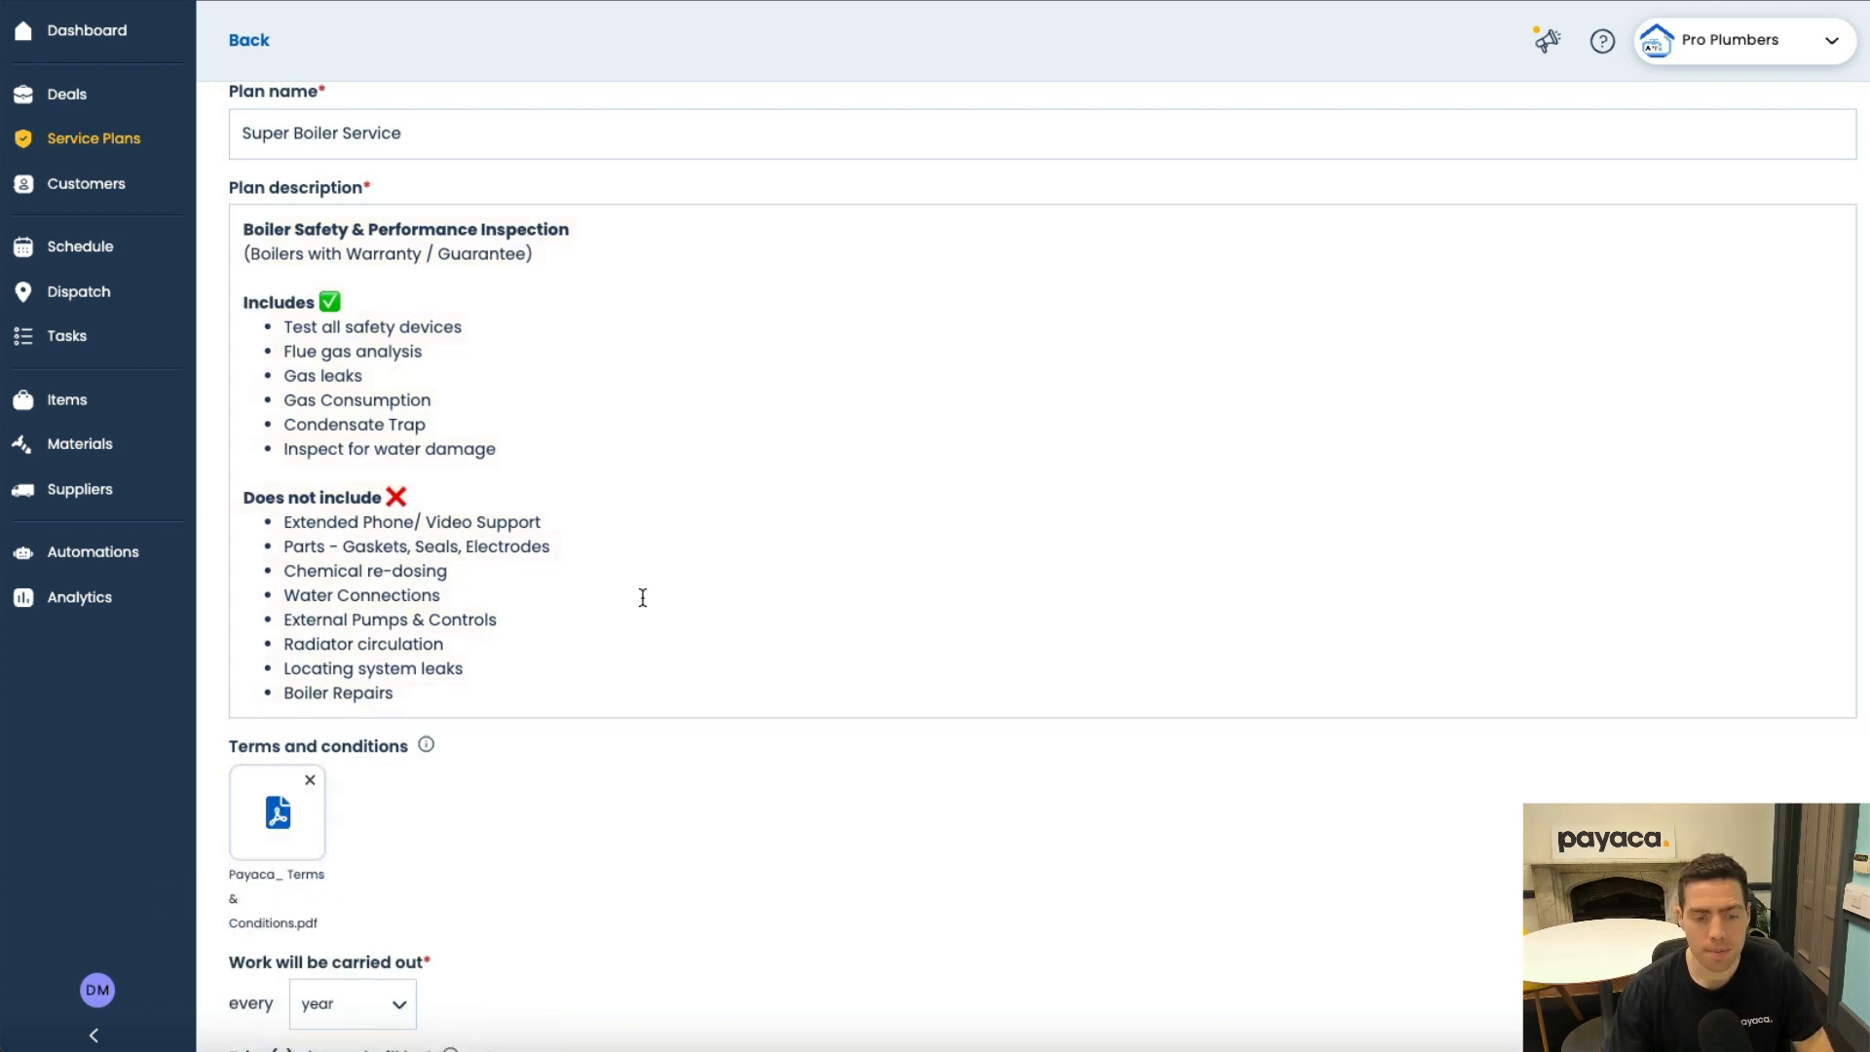
Set the plan's work to be carried out every year.
{"action": "scroll", "coordinate": [644, 598], "scroll_direction": "down", "scroll_amount": 3}
{"action": "scroll", "coordinate": [644, 598], "scroll_direction": "down", "scroll_amount": 3}
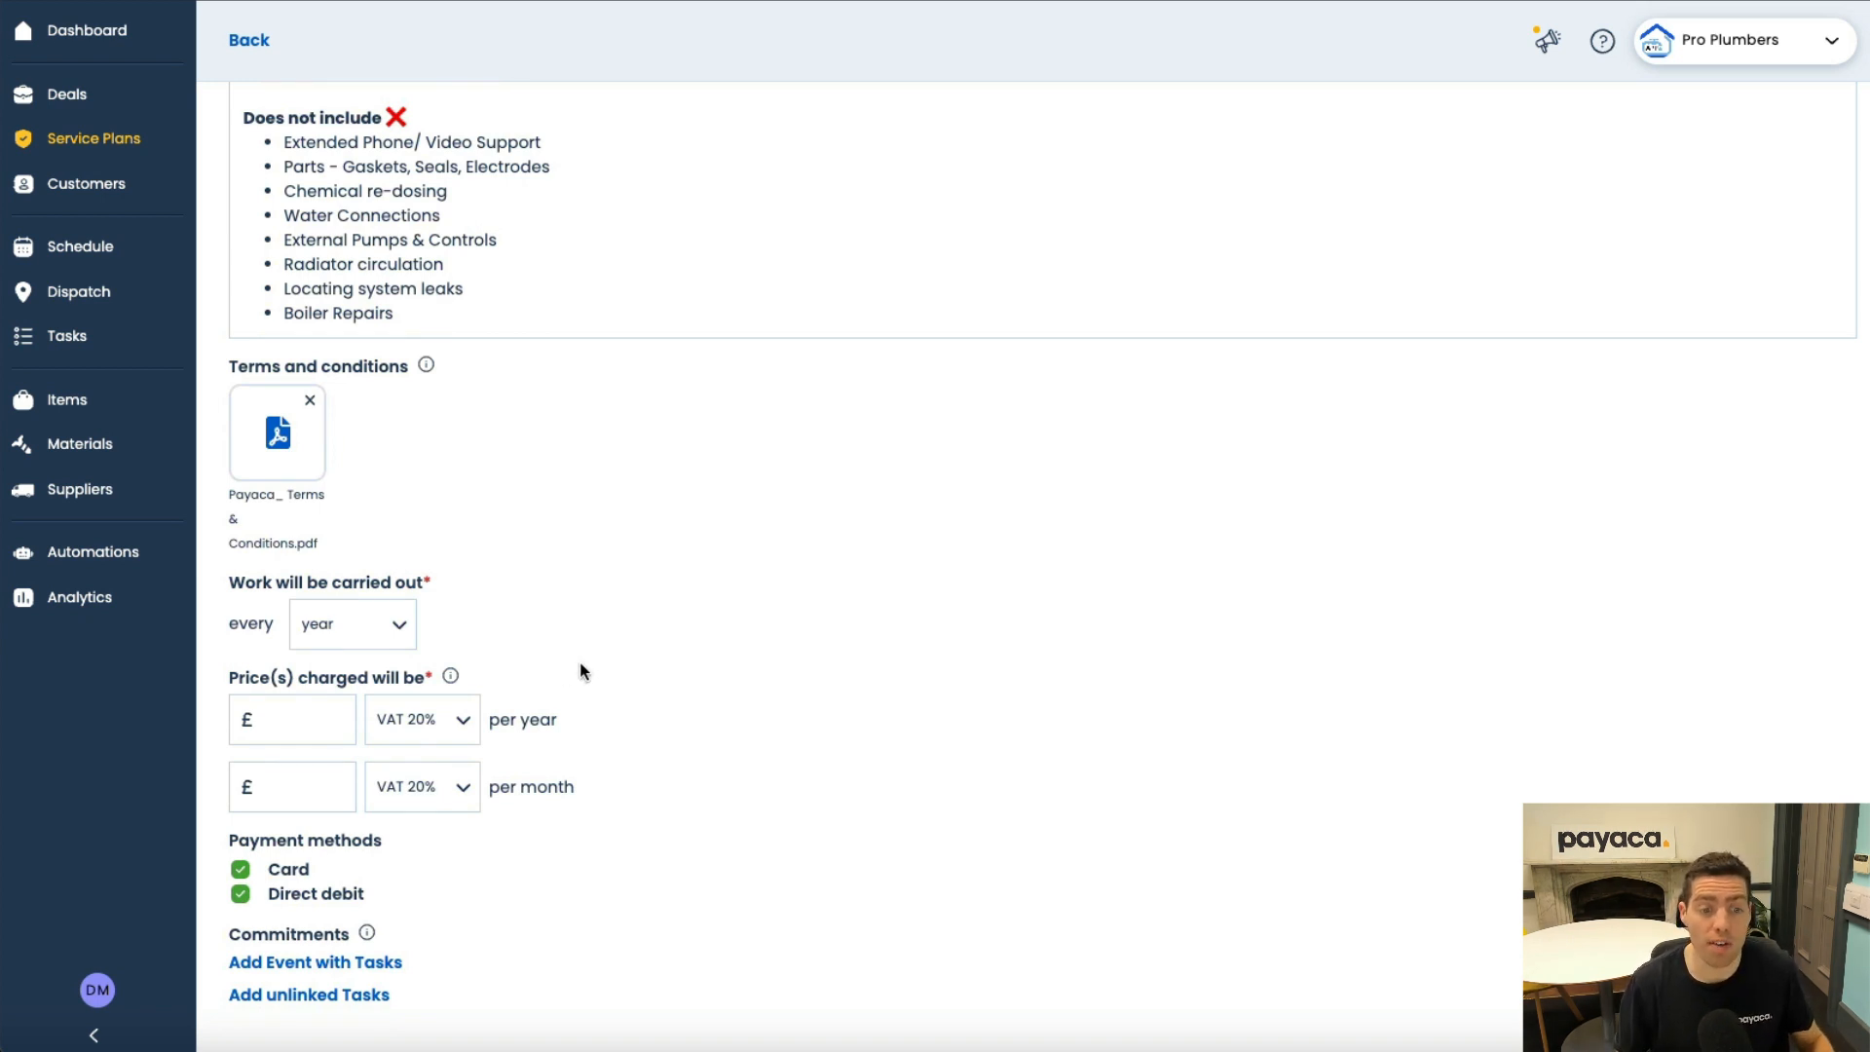
{"action": "left_click", "coordinate": [374, 624]}
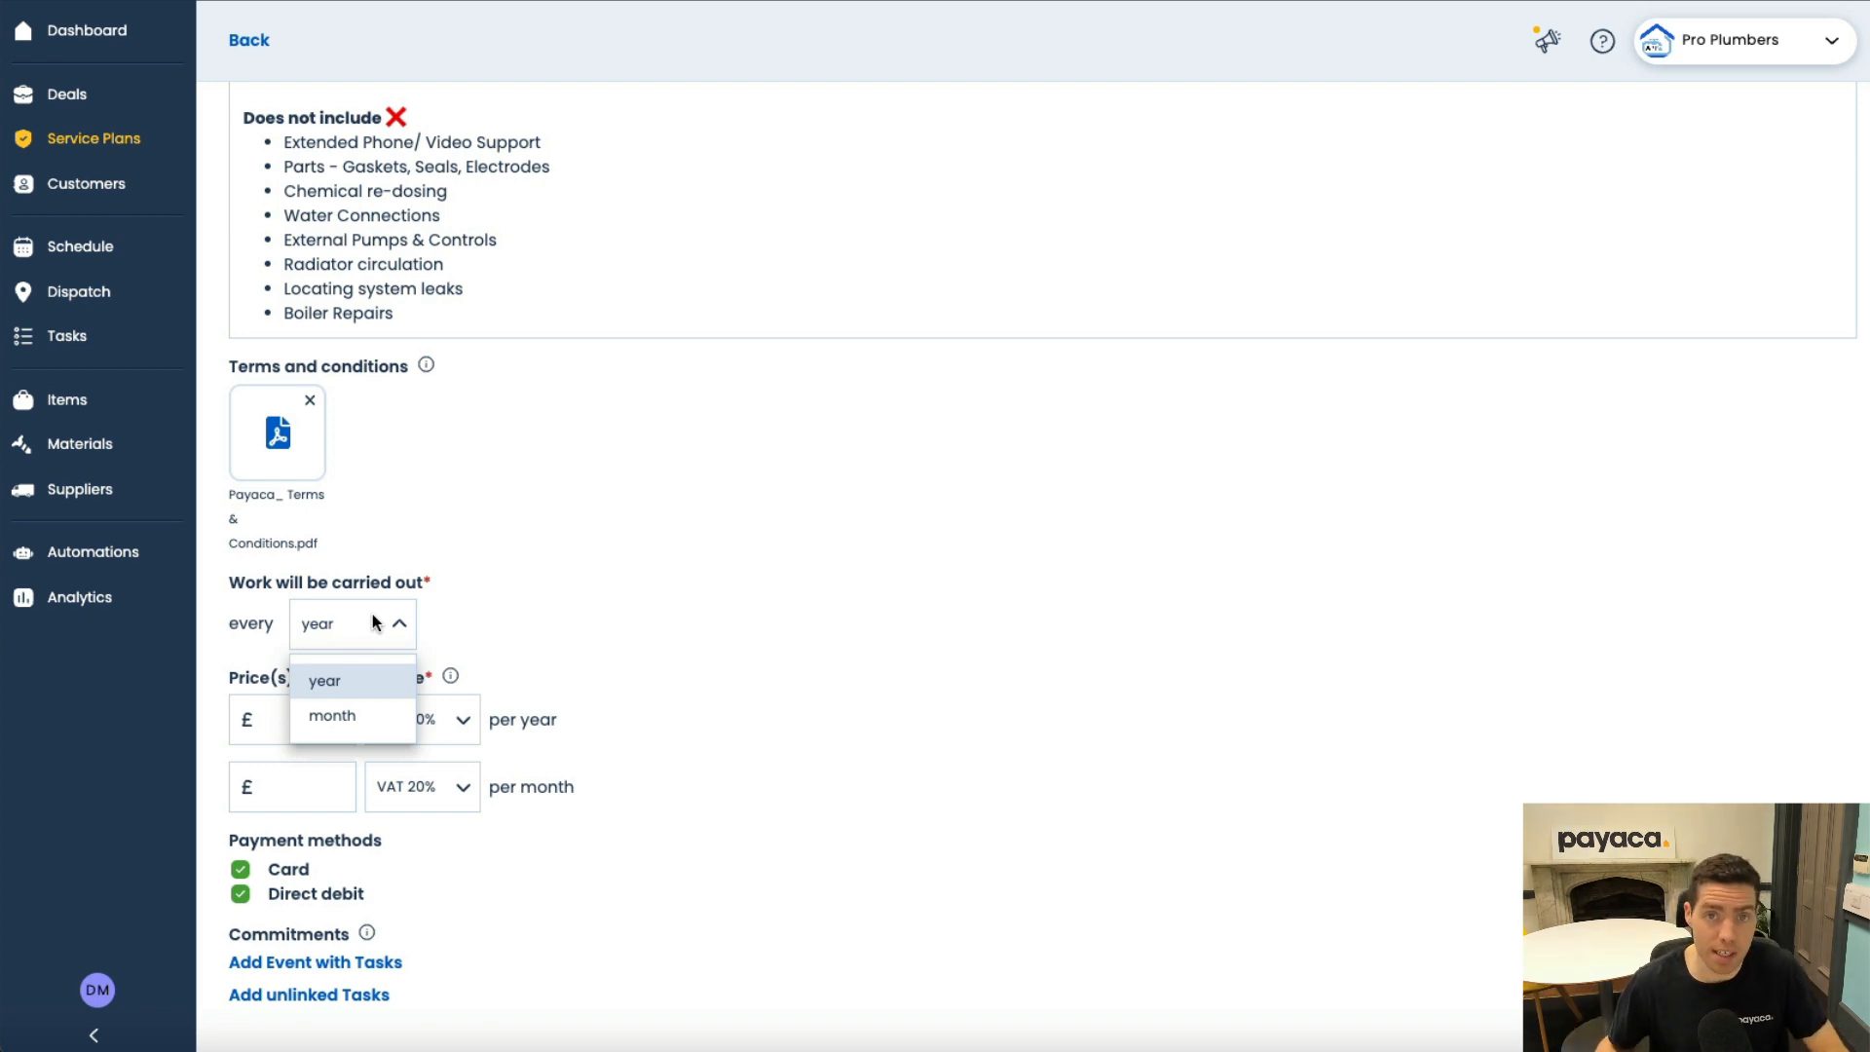
{"action": "left_click", "coordinate": [376, 695]}
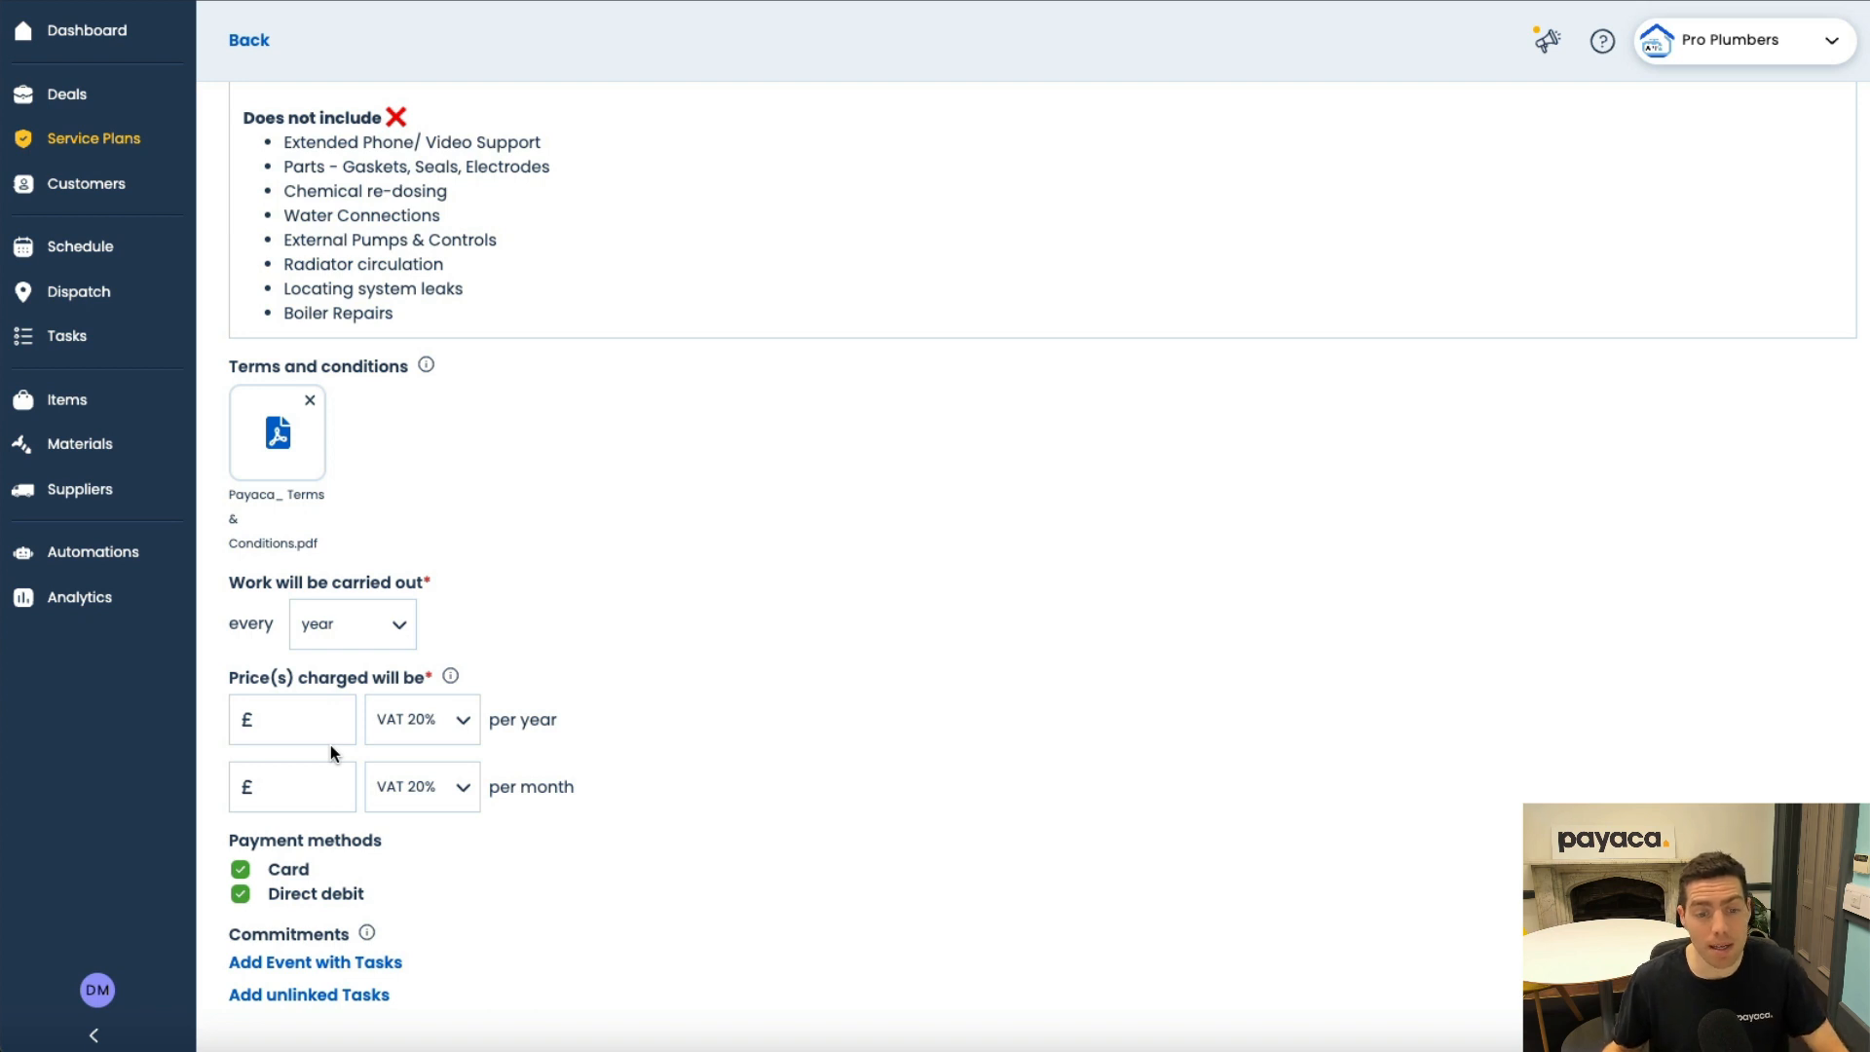
Set the plan's prices to £20 per month and £200 per year.
{"action": "left_click", "coordinate": [303, 794]}
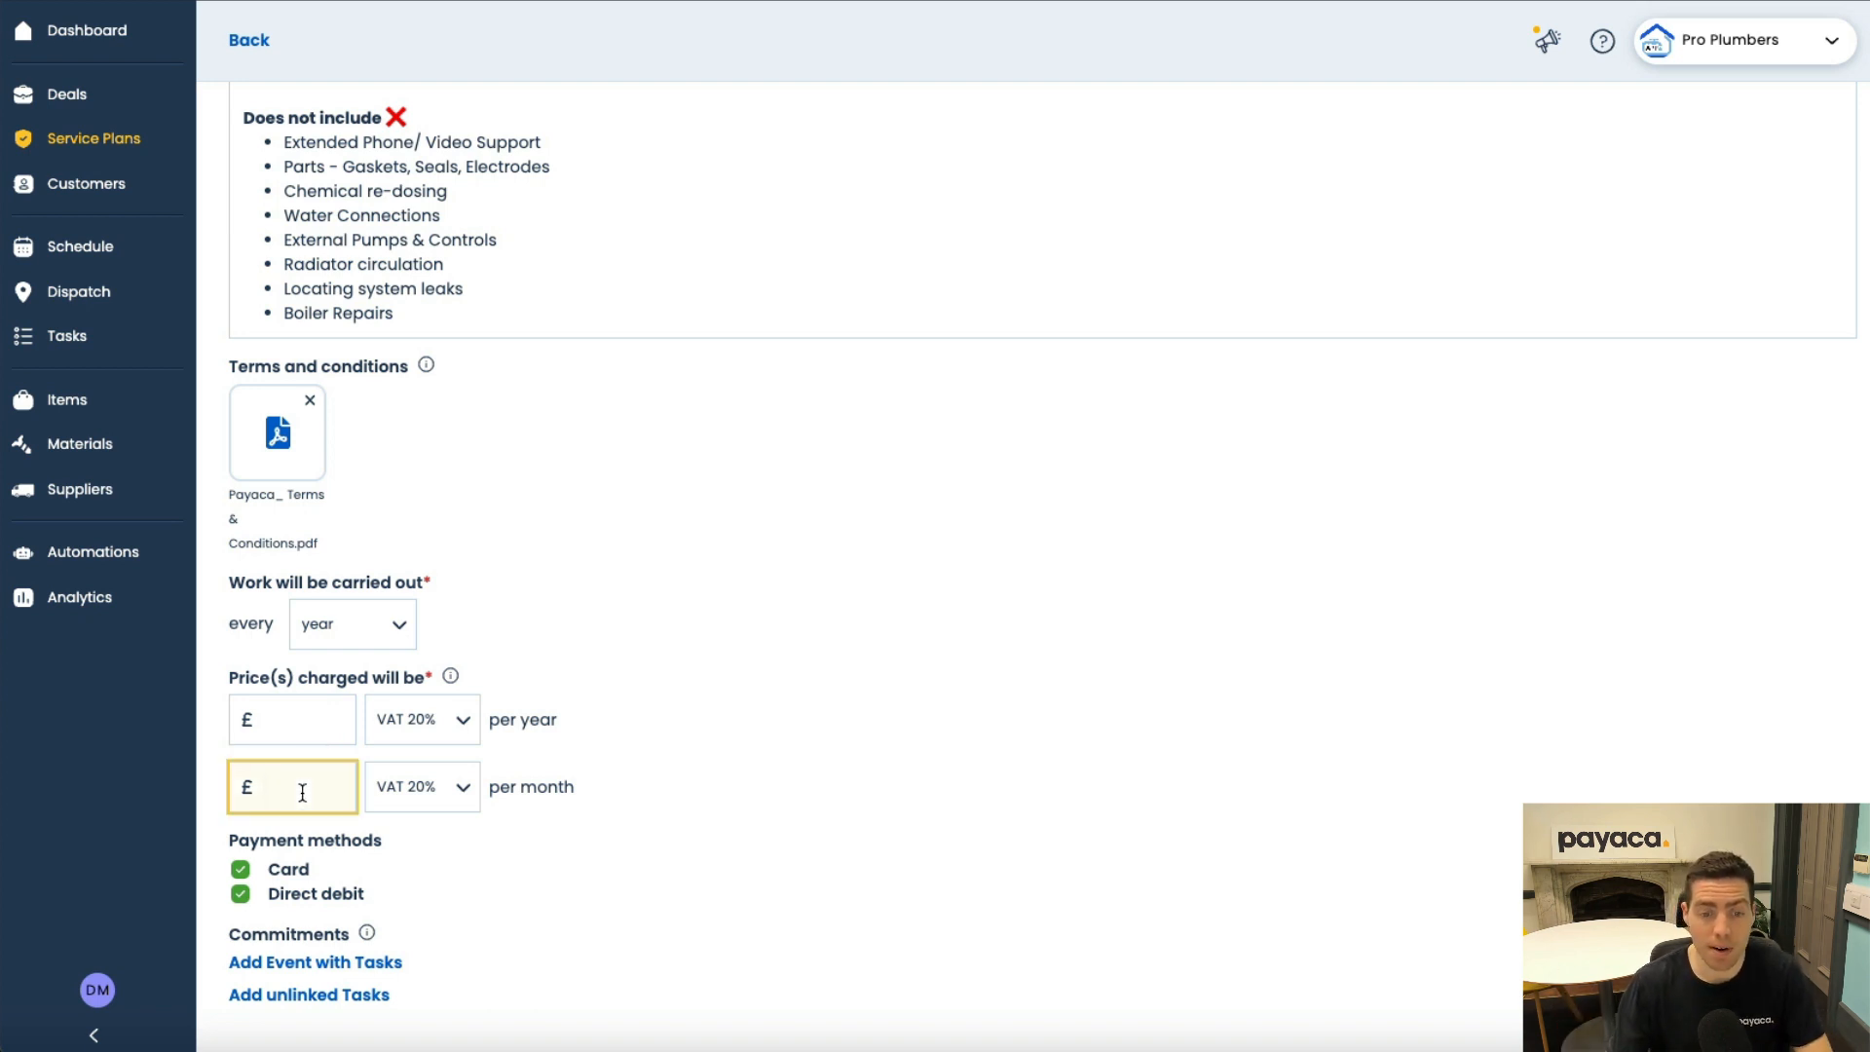
{"action": "type", "text": "20"}
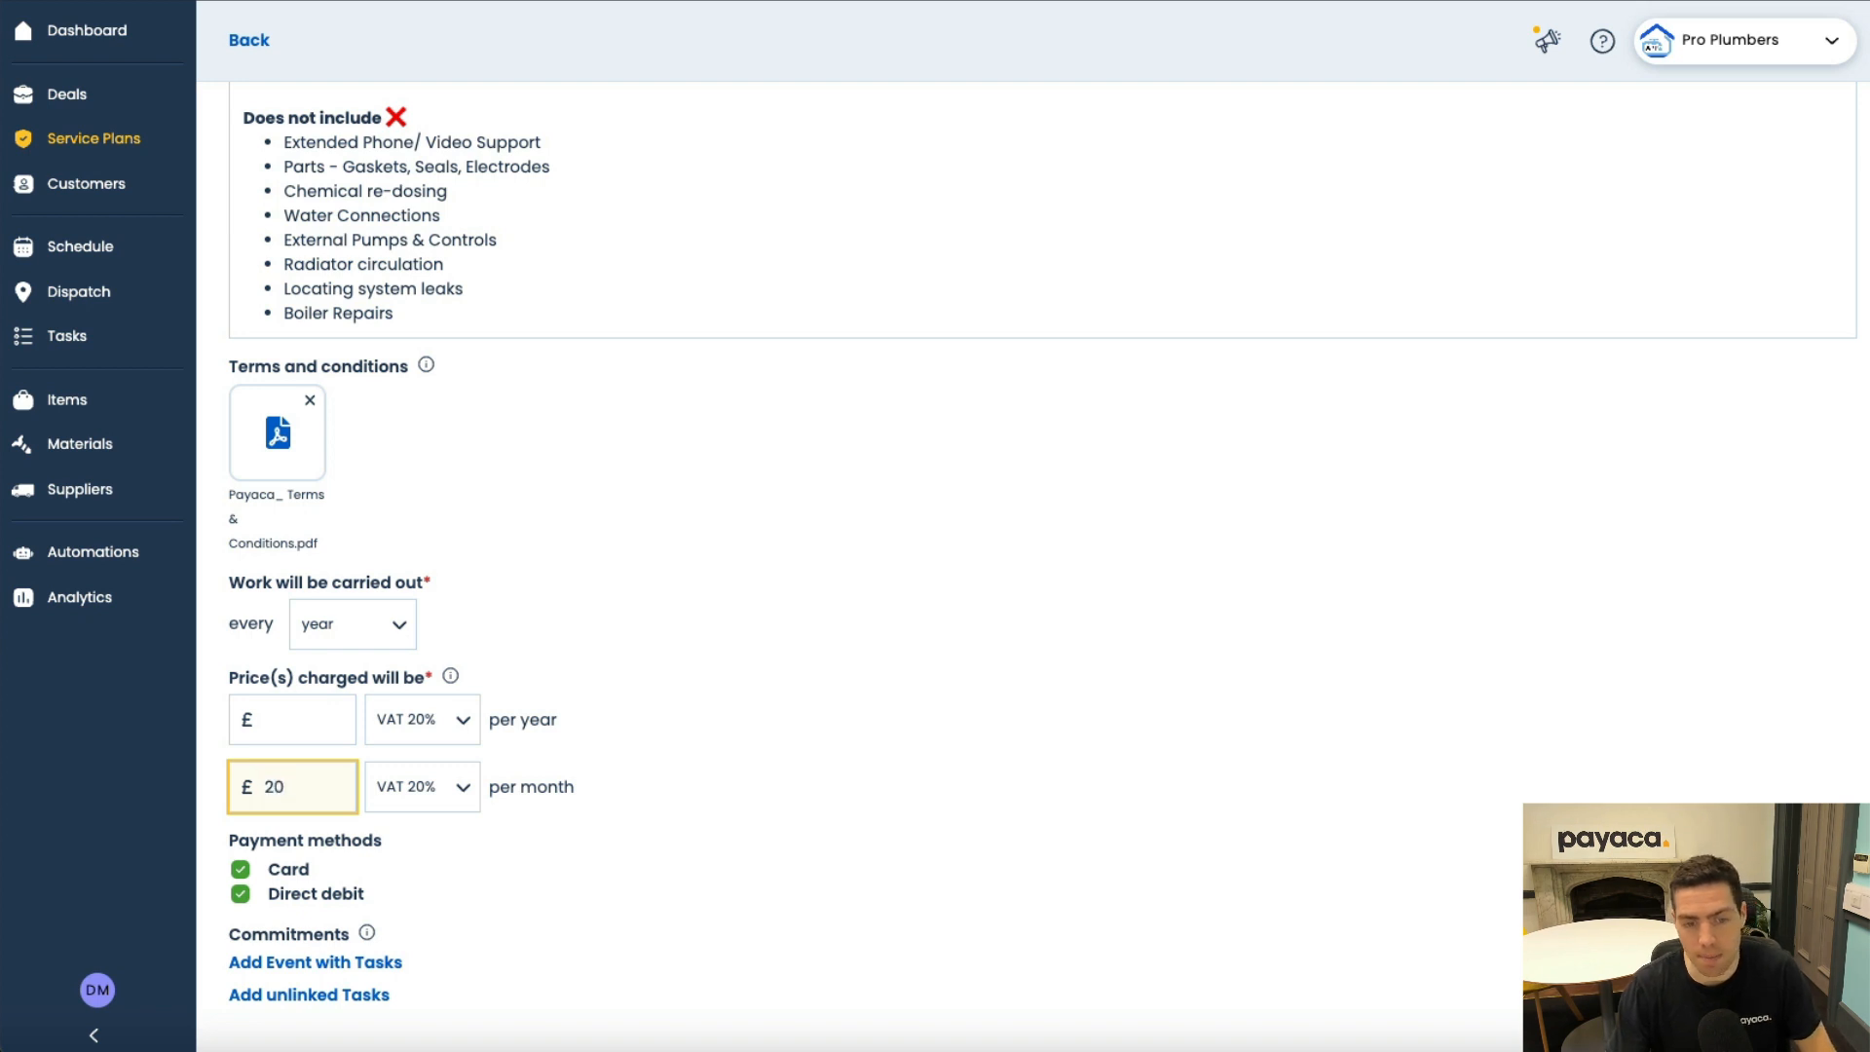
{"action": "left_click", "coordinate": [273, 724]}
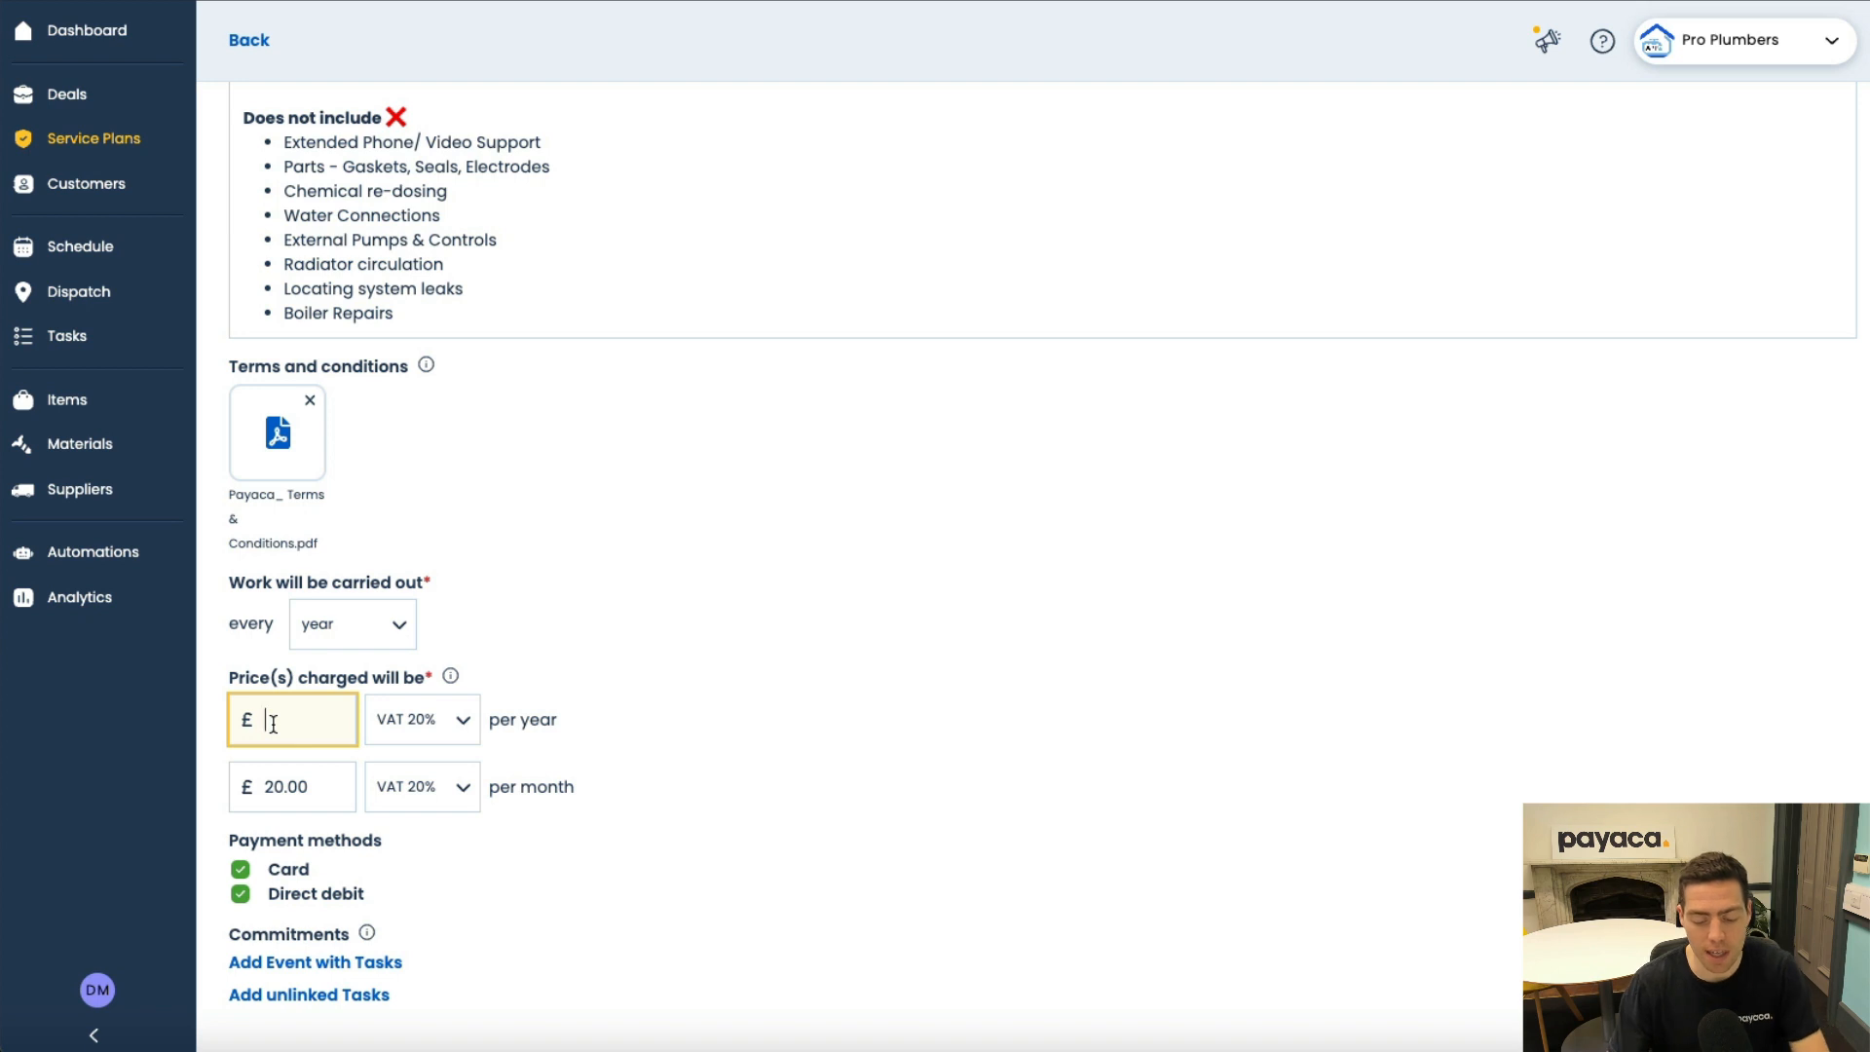
{"action": "type", "text": "200"}
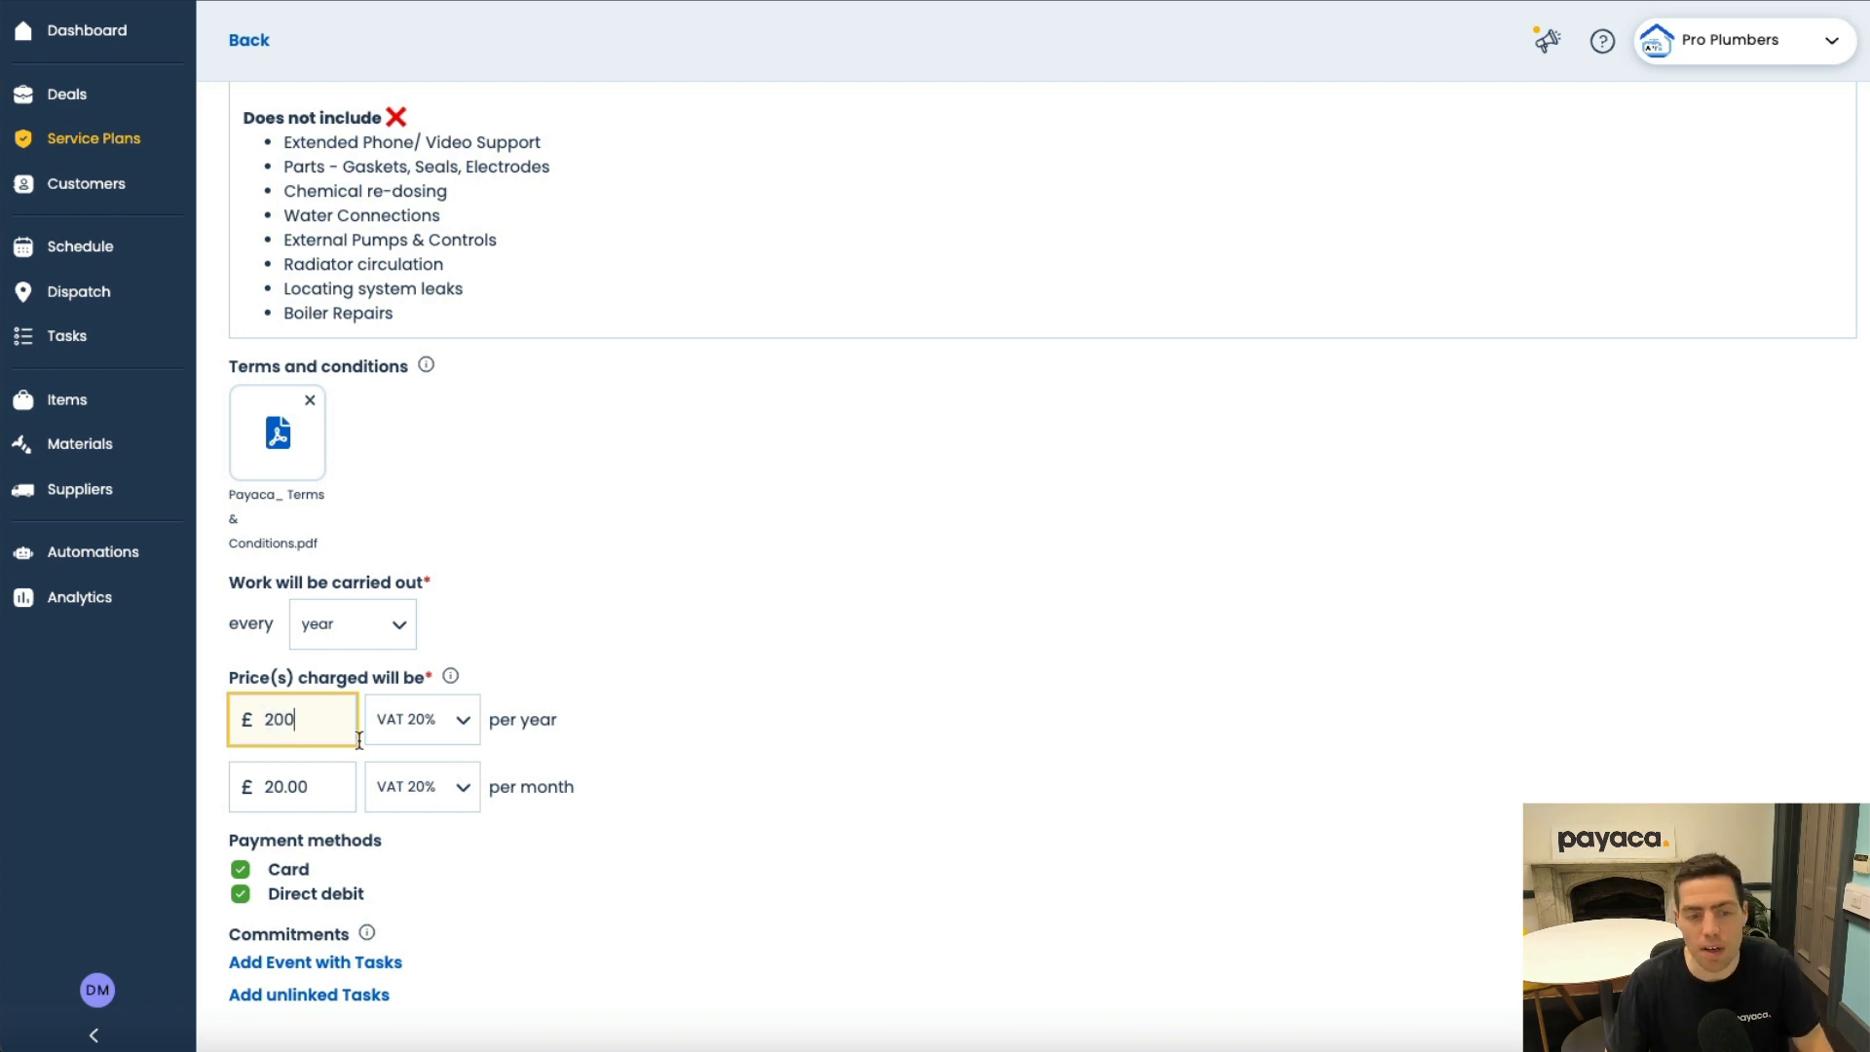
{"action": "left_click", "coordinate": [626, 777]}
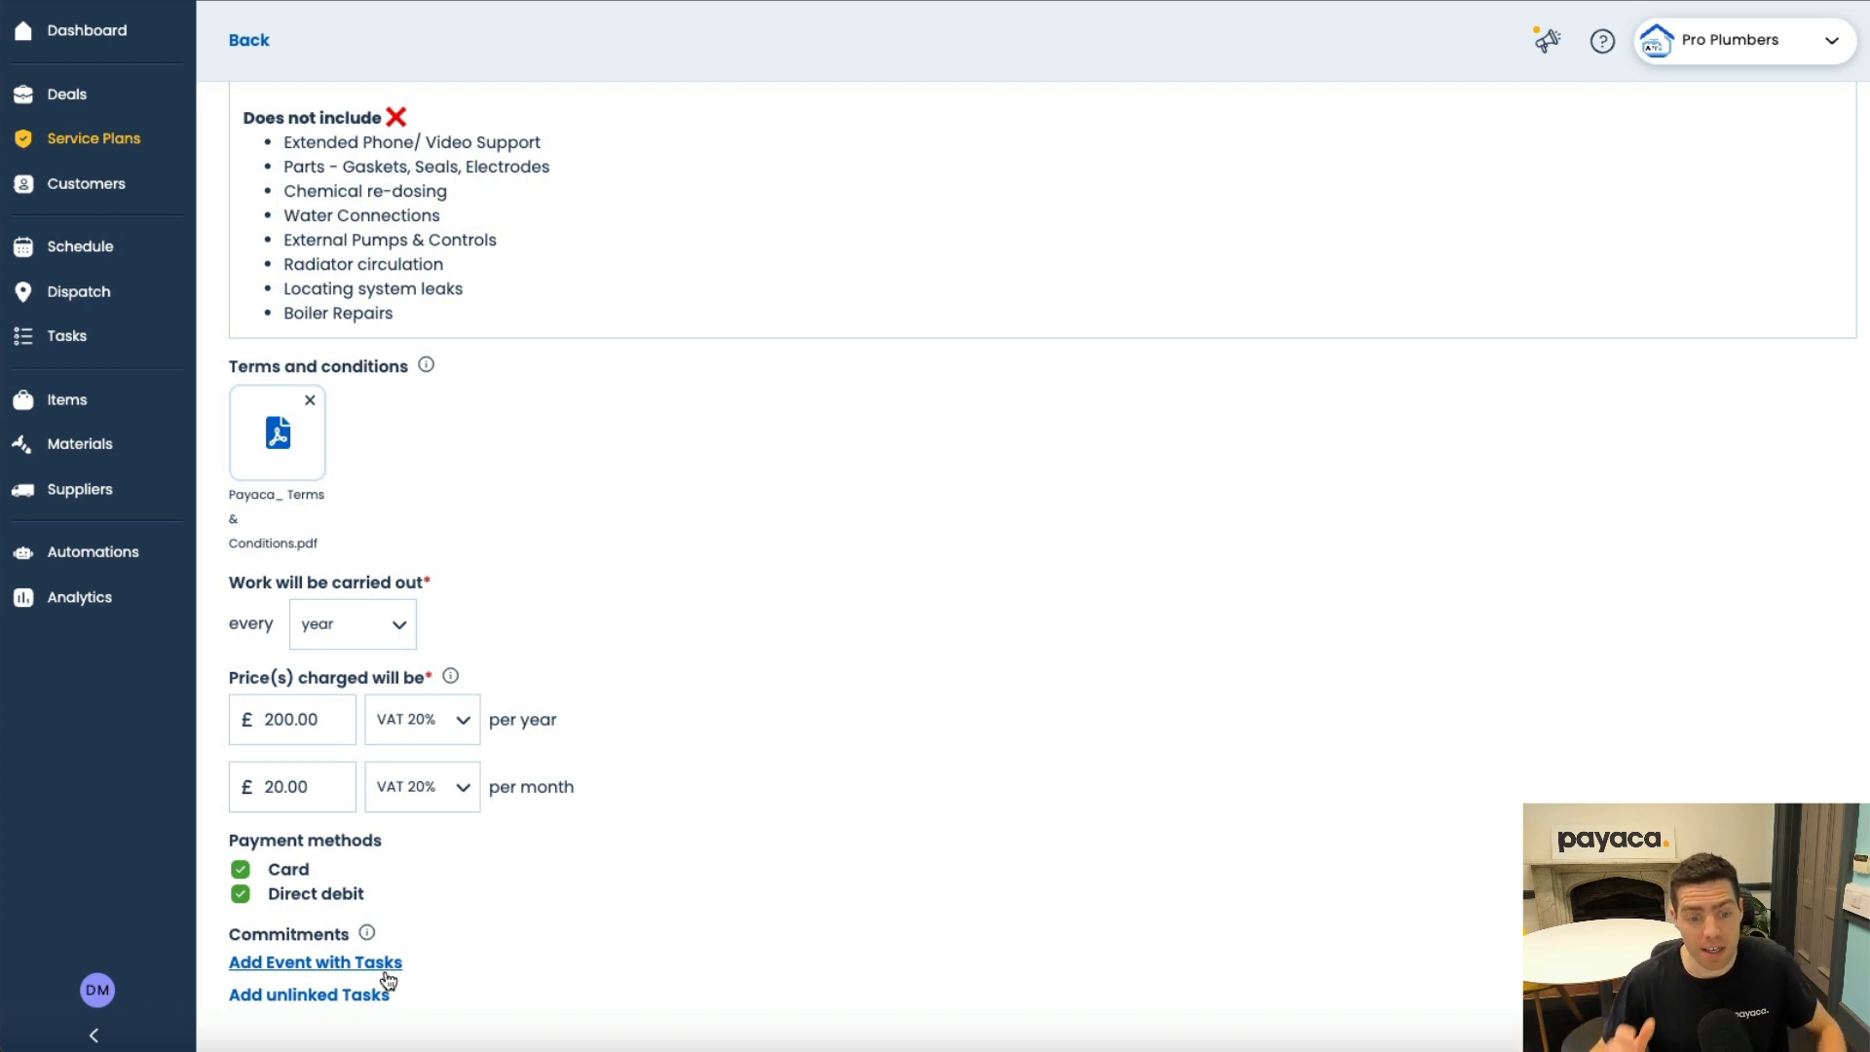
Add an event commitment named "Boiler Service" to the plan.
{"action": "left_click", "coordinate": [384, 965]}
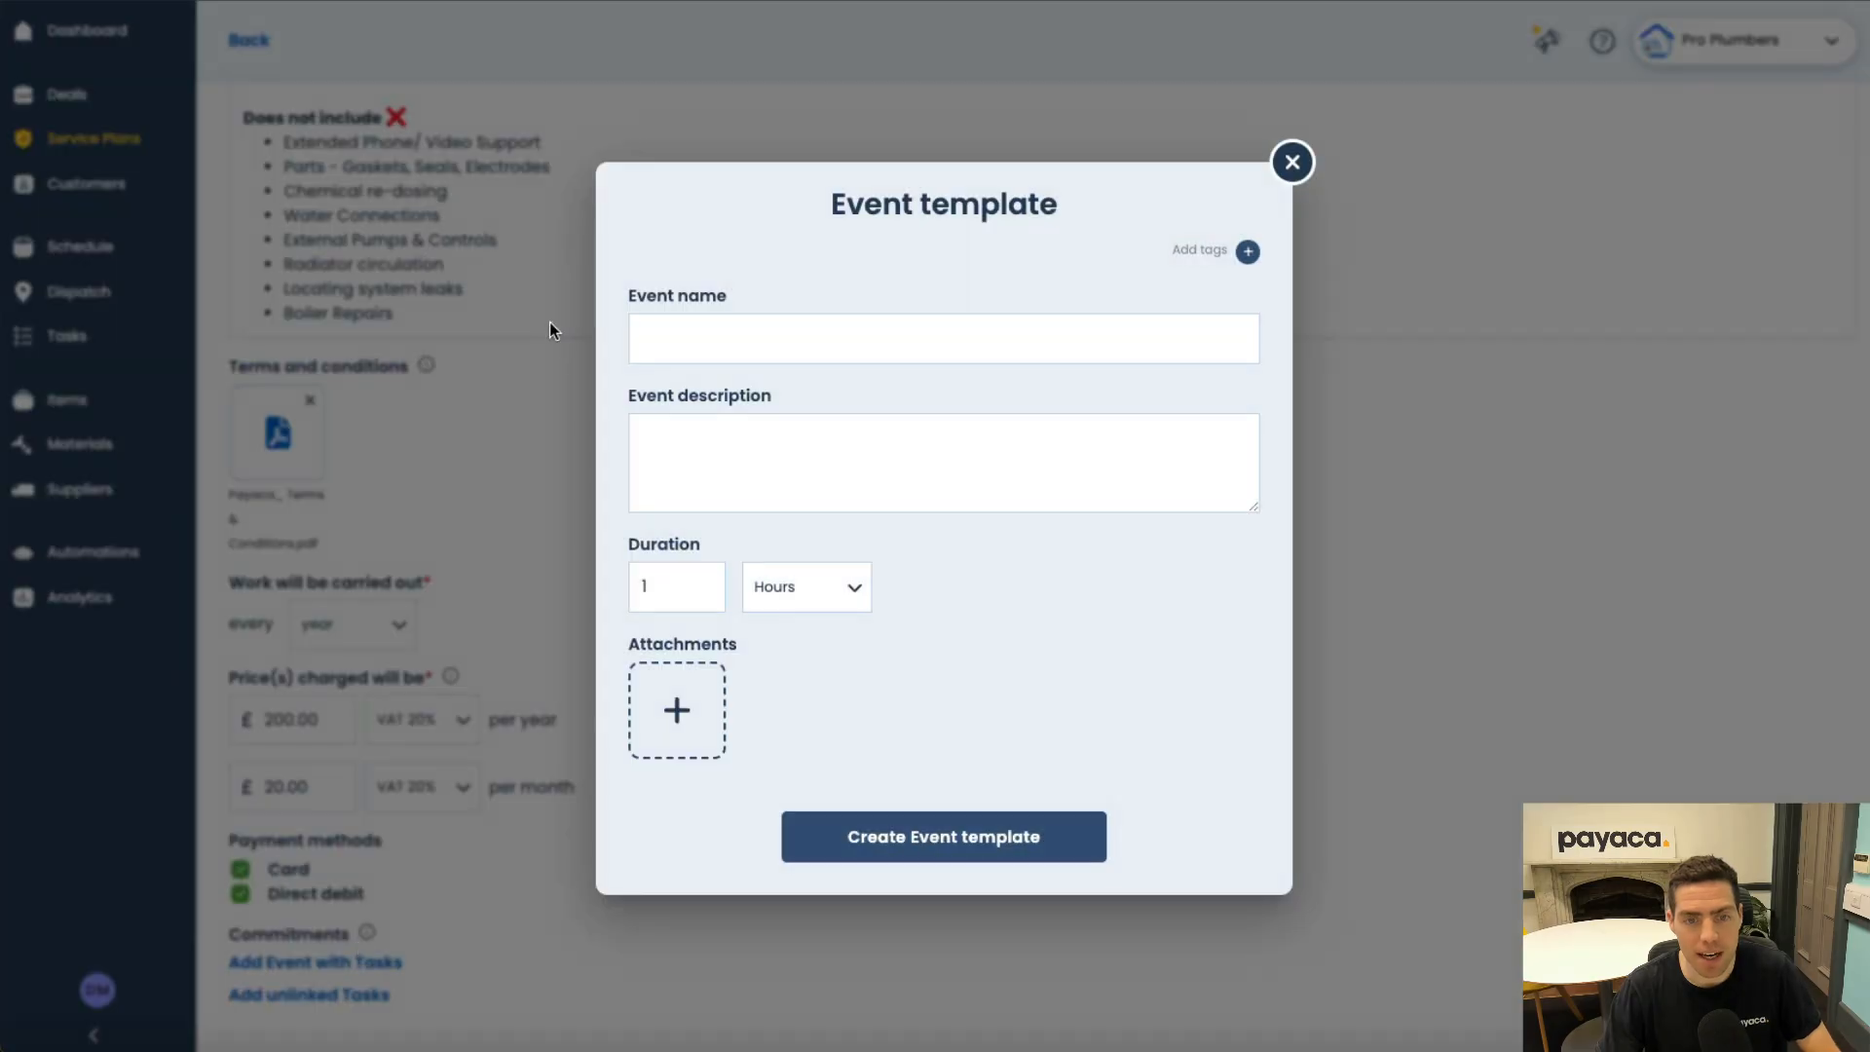
{"action": "left_click", "coordinate": [674, 341]}
{"action": "type", "text": "Bo"}
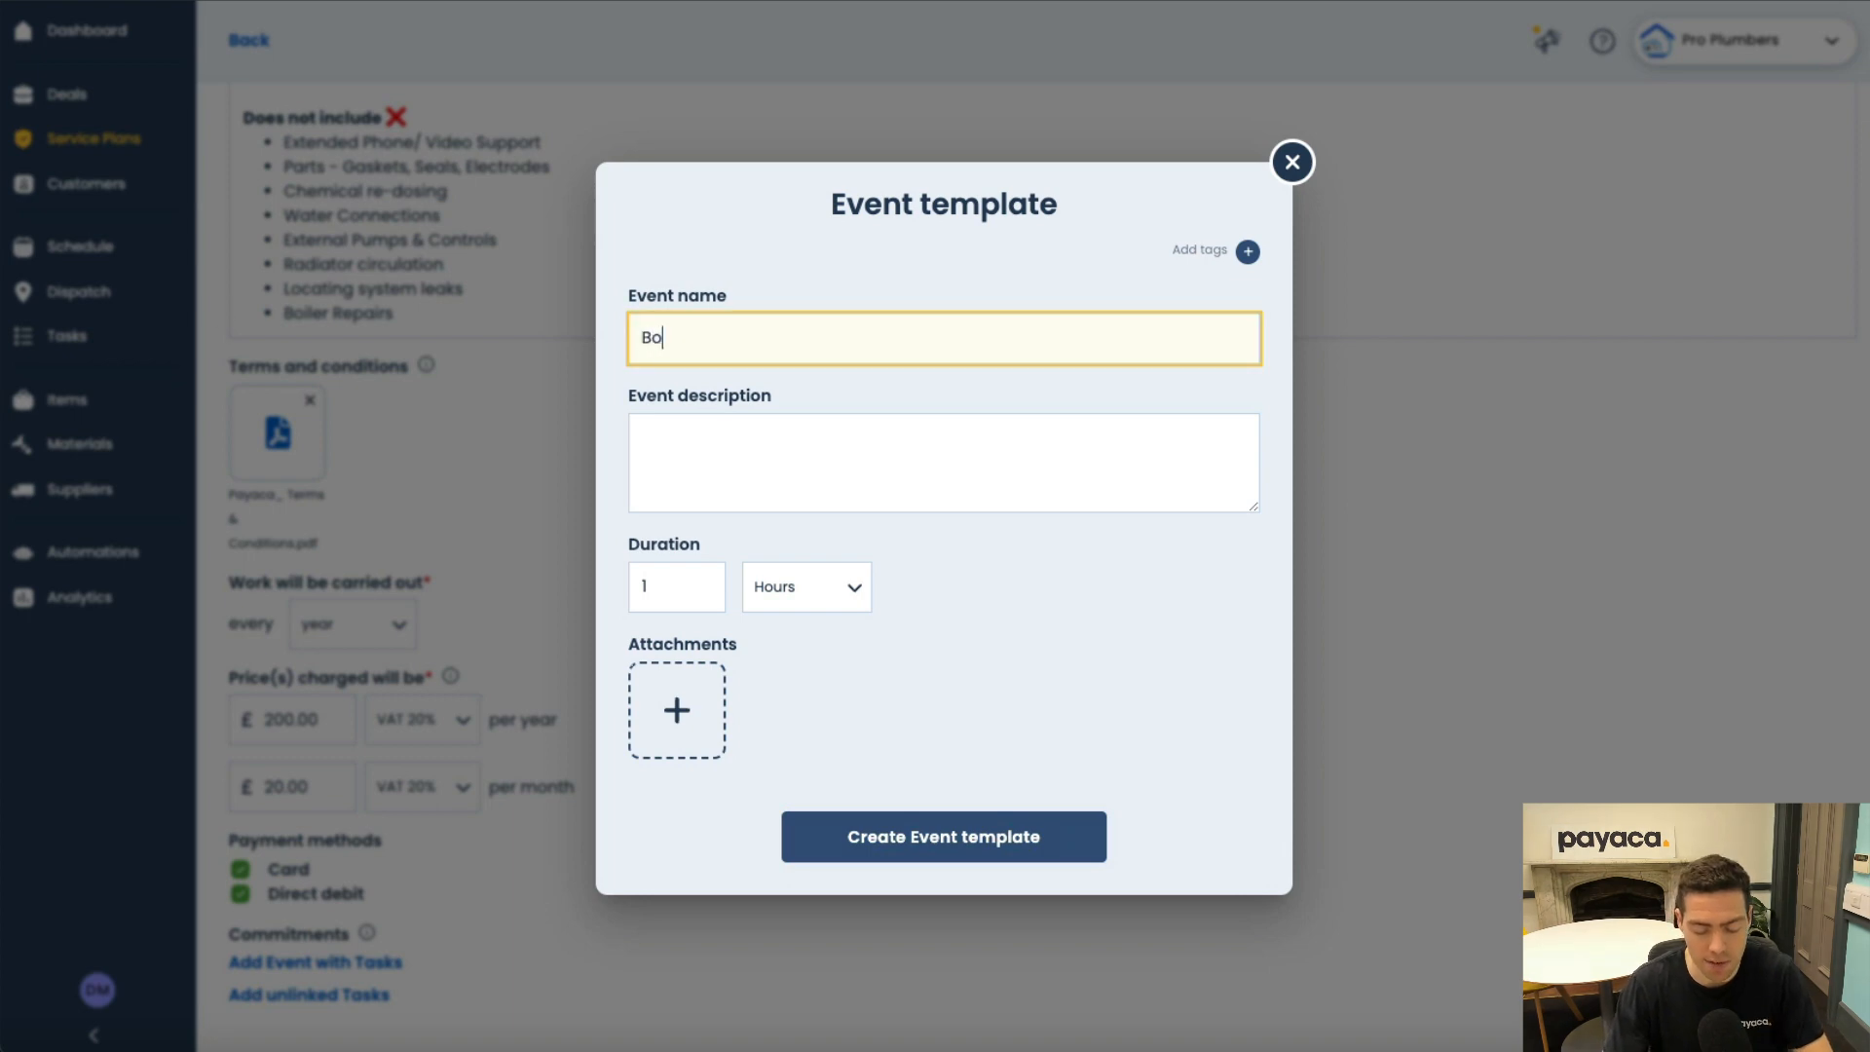
{"action": "type", "text": "iler"}
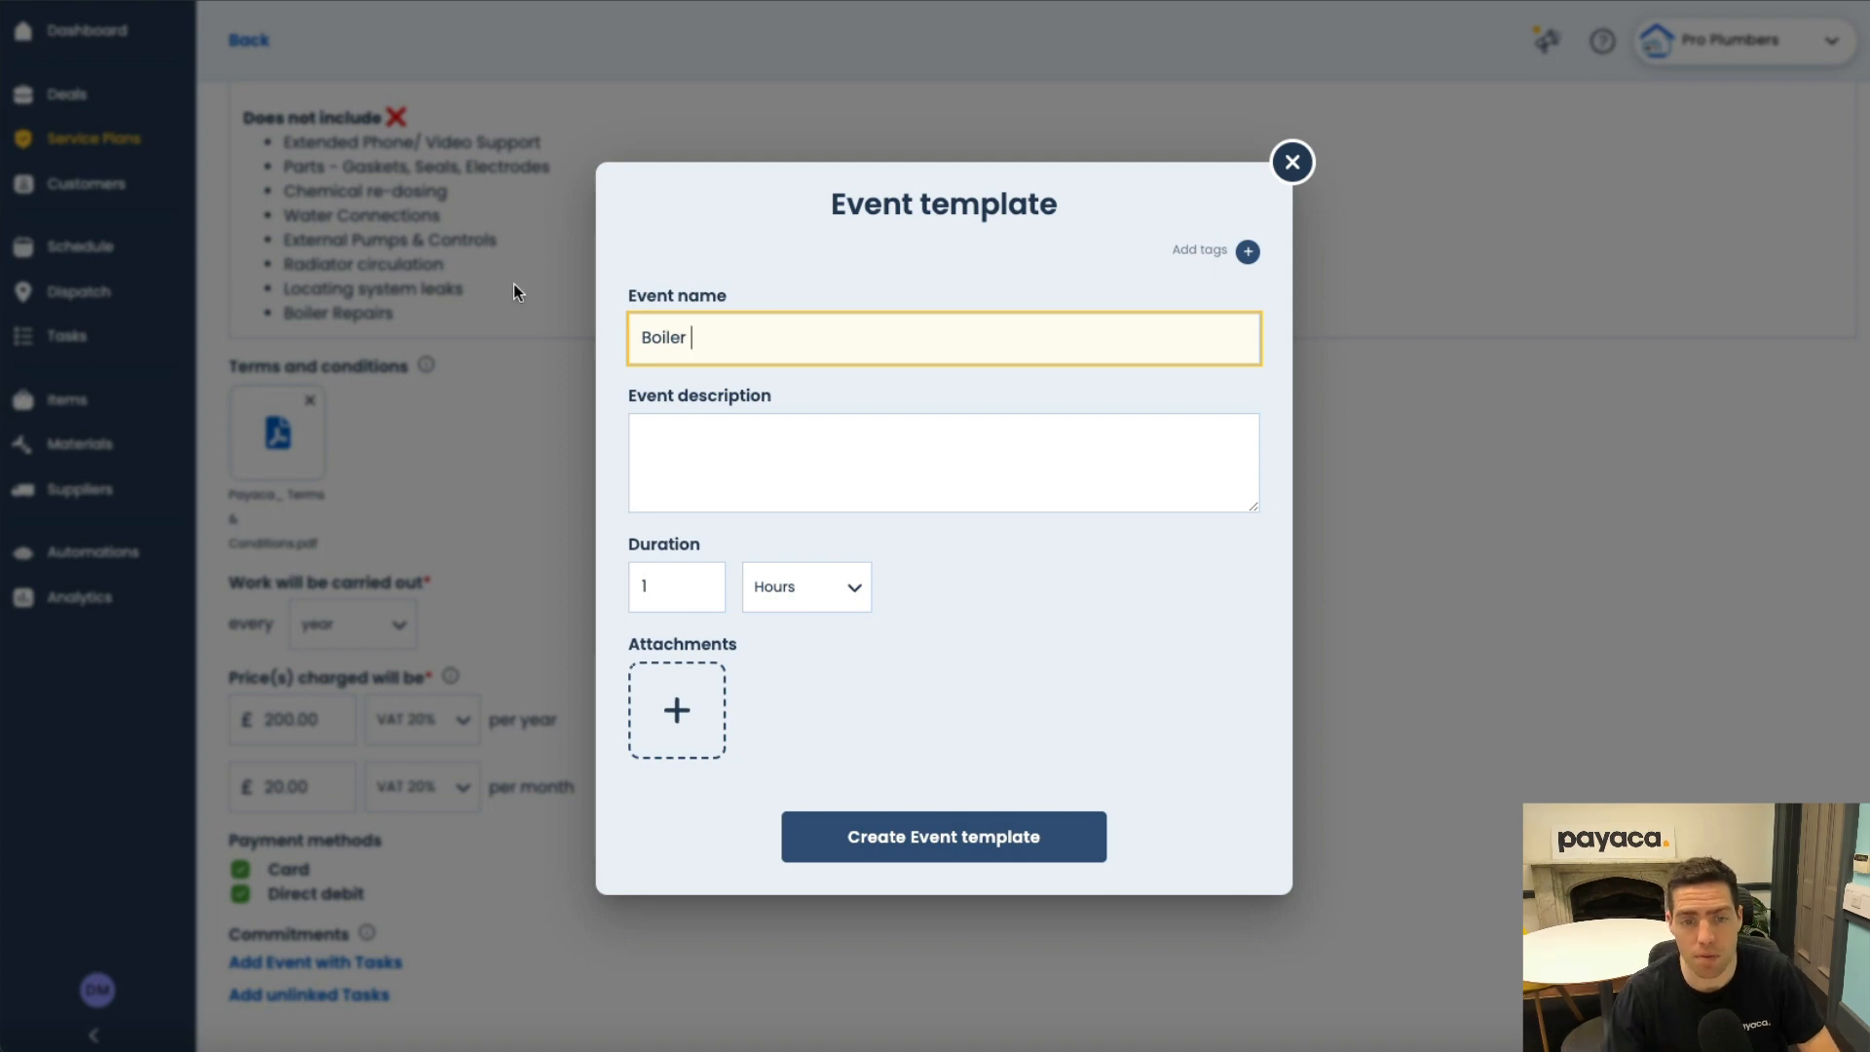
{"action": "type", "text": "Servi"}
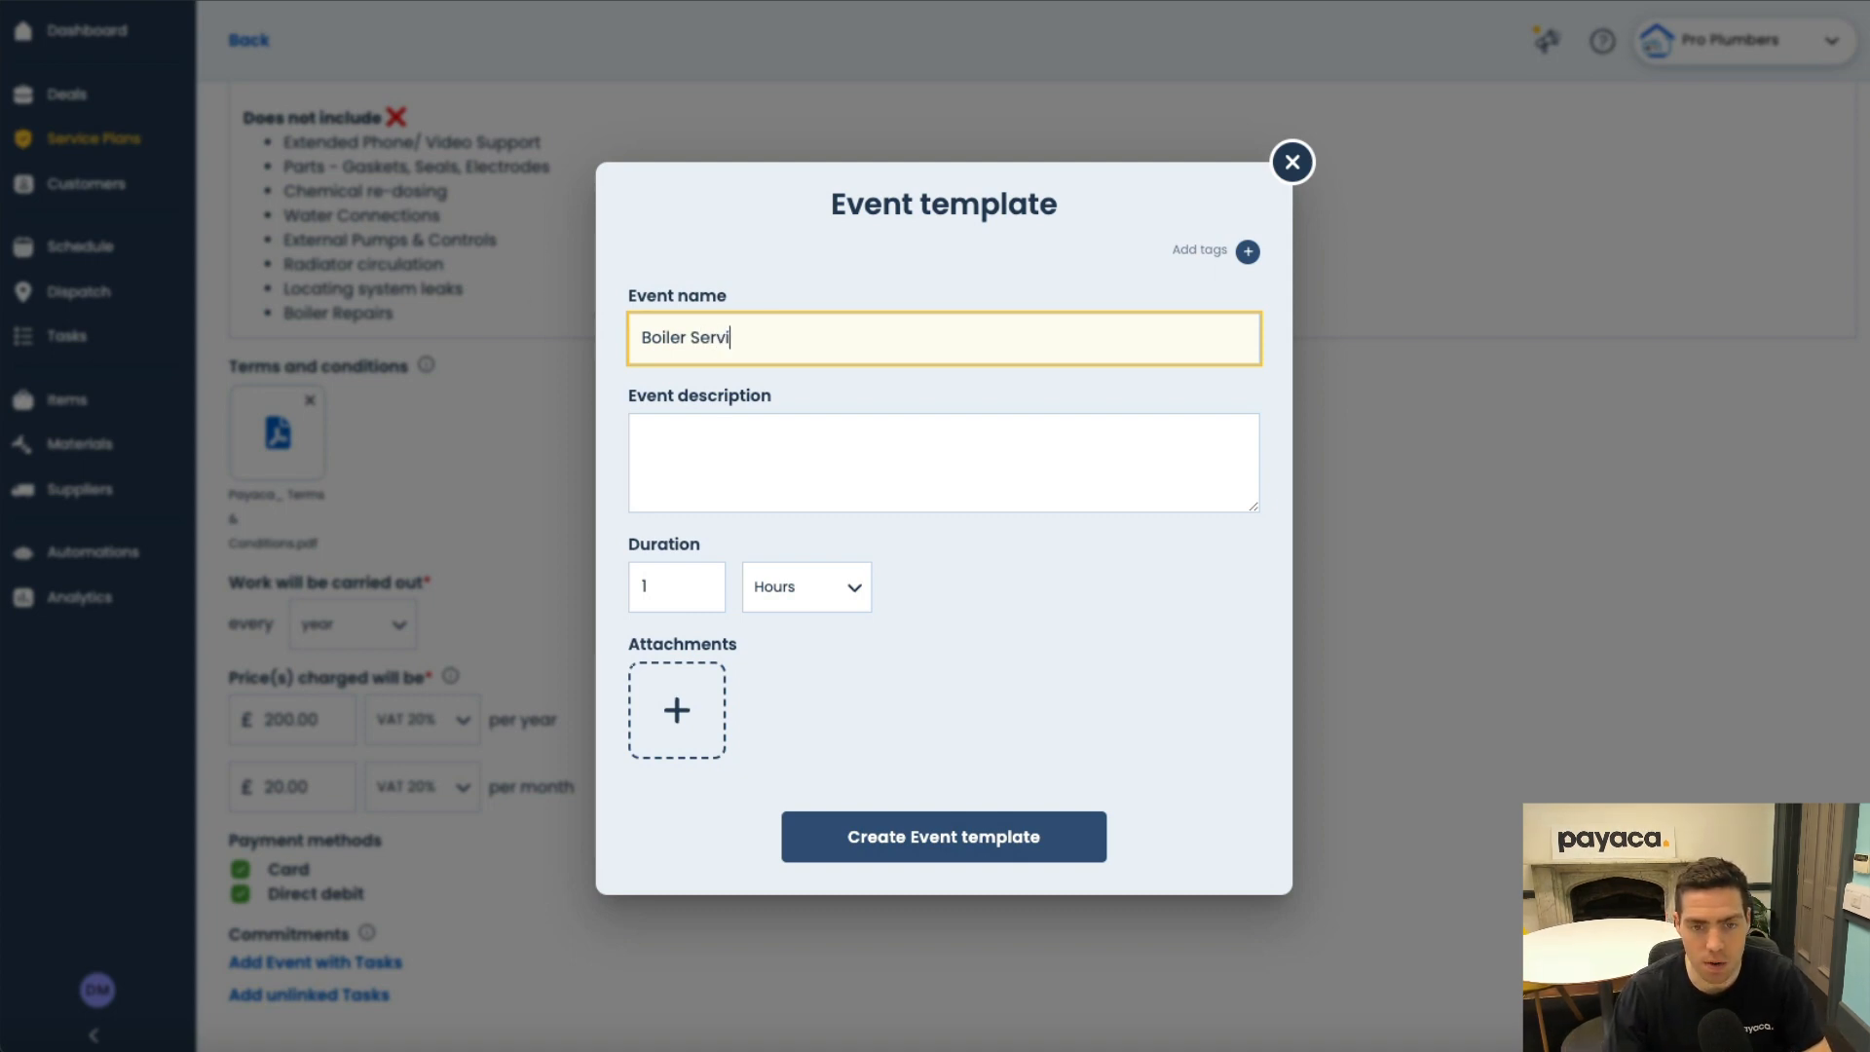
{"action": "type", "text": "ce"}
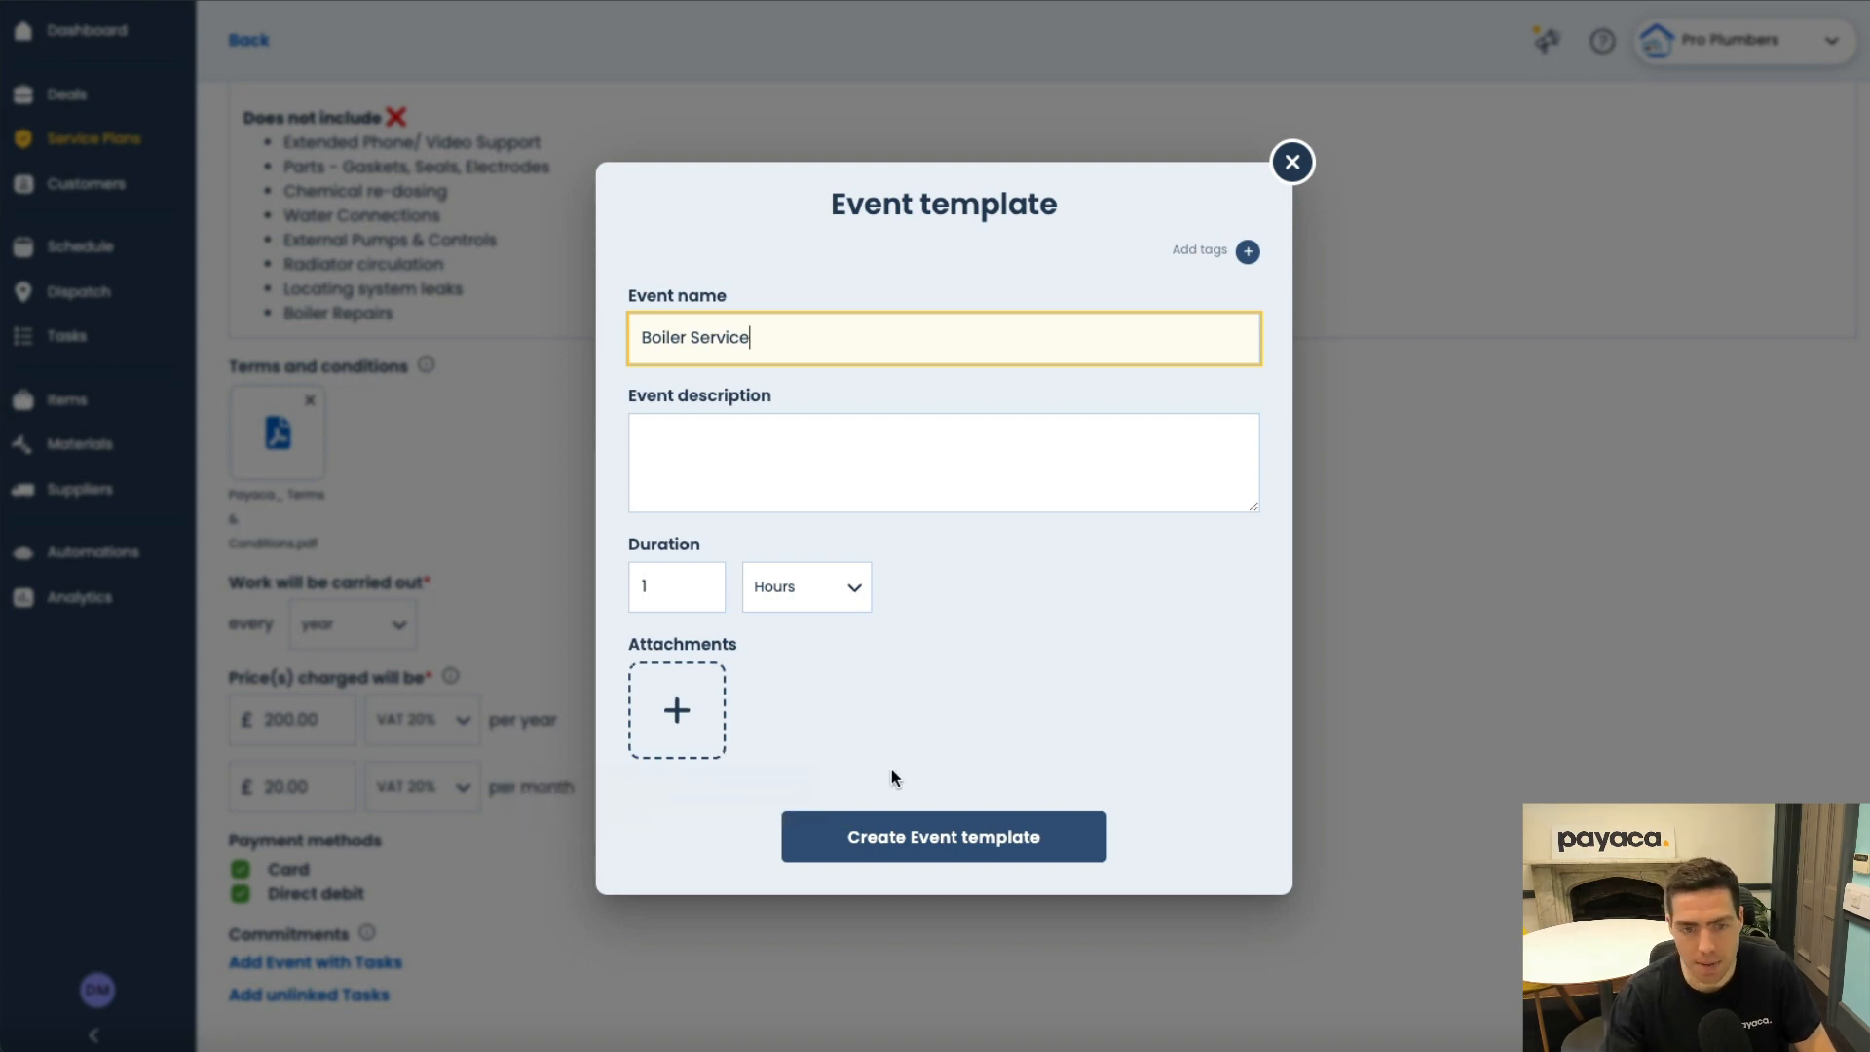
{"action": "left_click", "coordinate": [909, 835]}
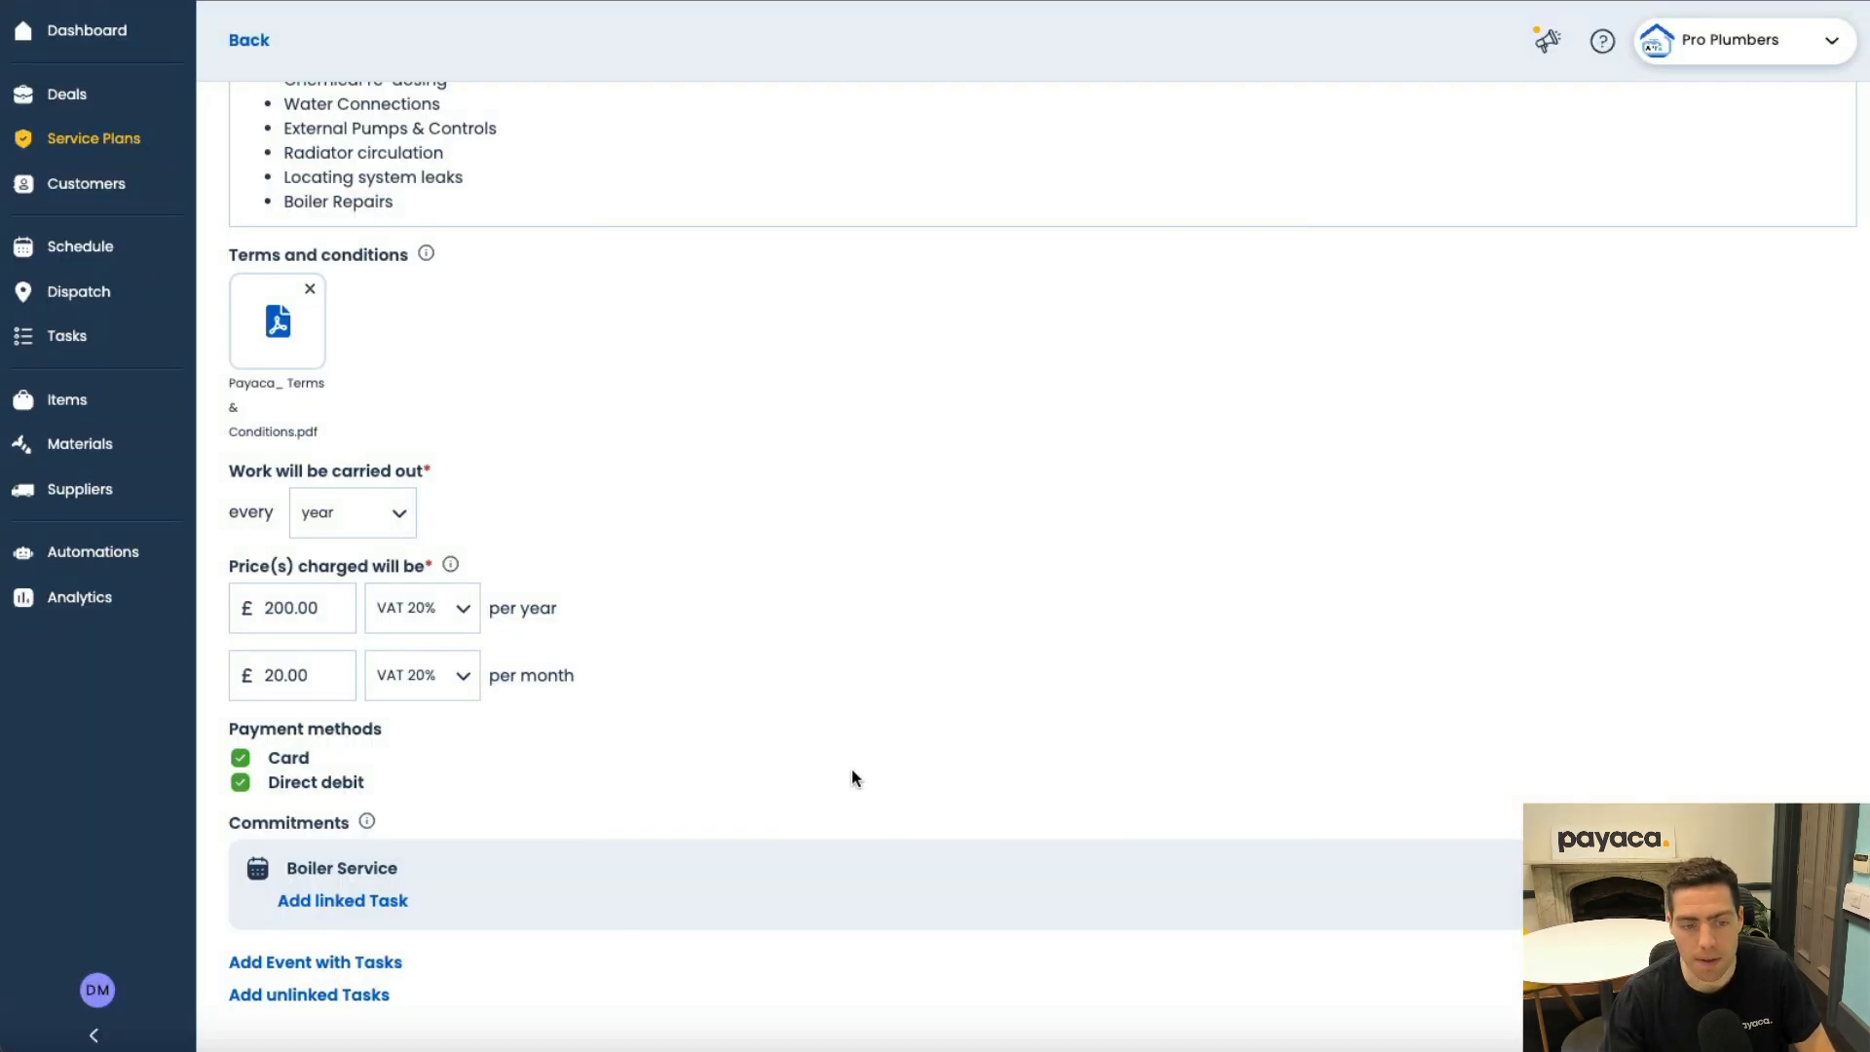
Link a form-type task named "Boiler service form" to the Boiler Service event.
{"action": "left_click", "coordinate": [387, 901]}
{"action": "left_click", "coordinate": [799, 368]}
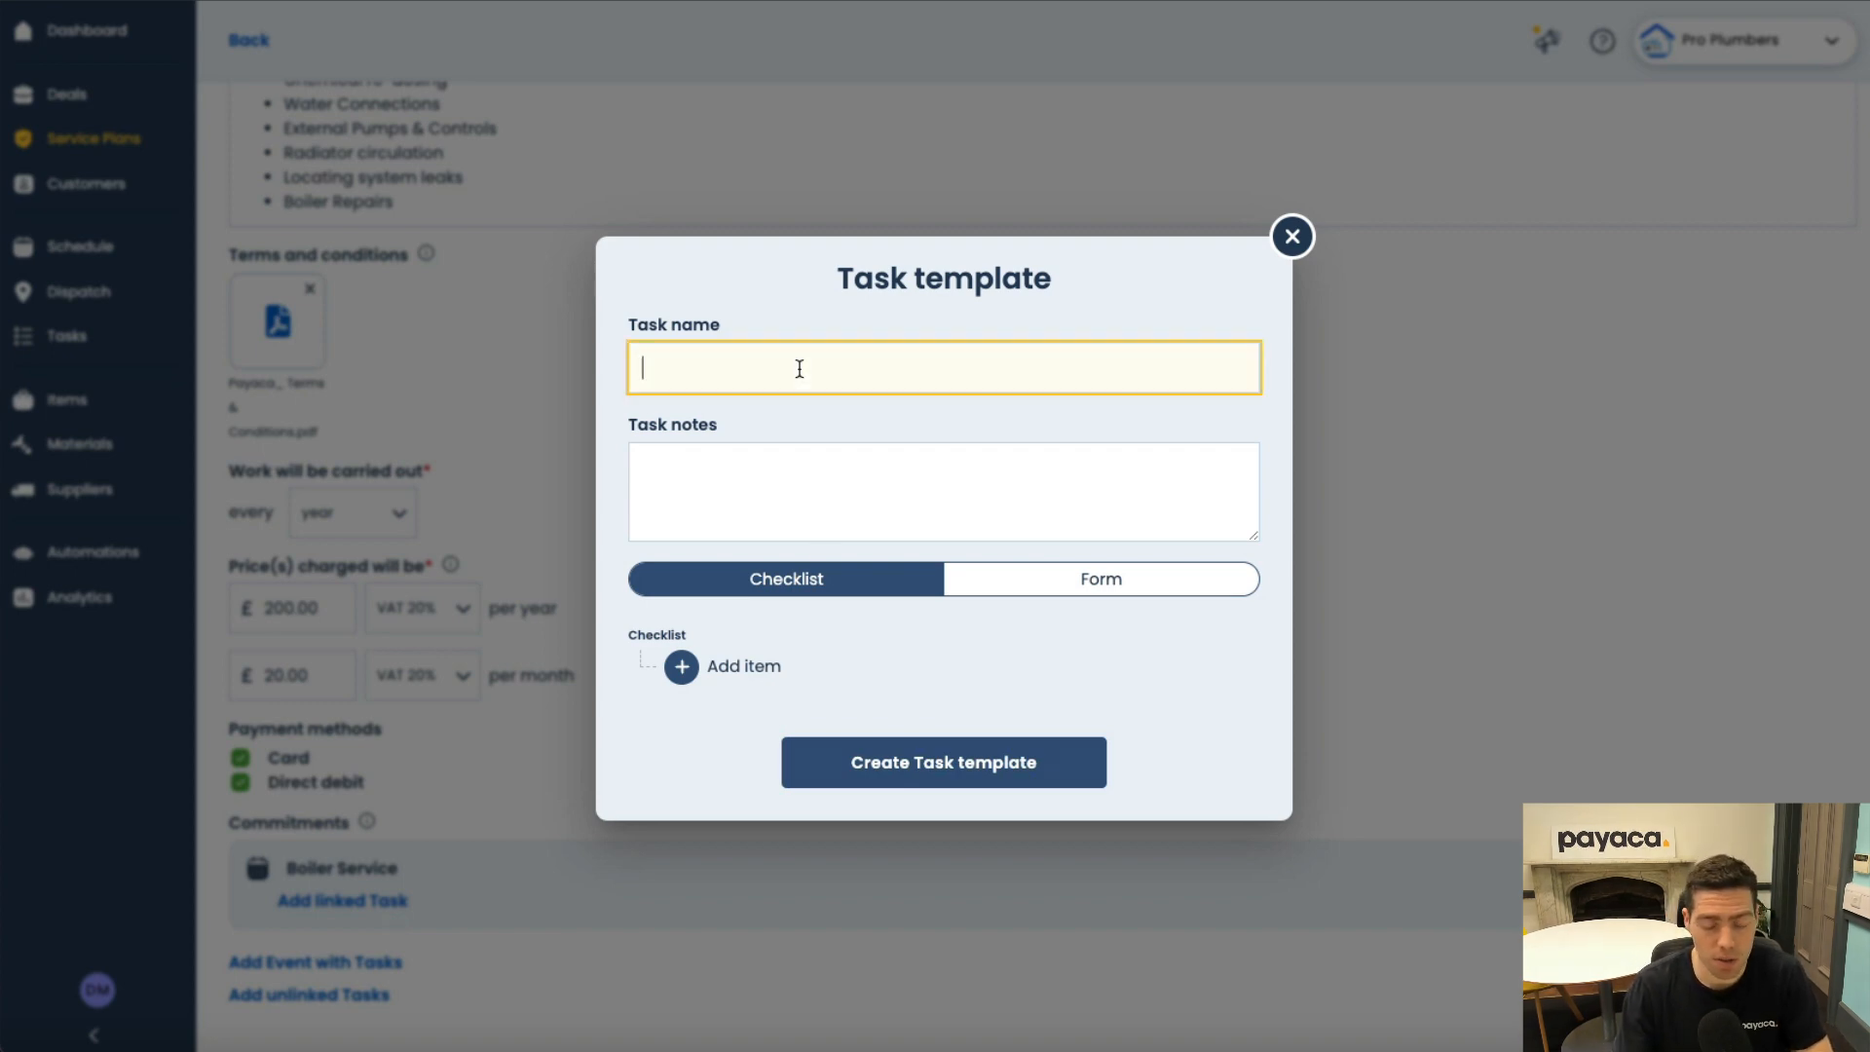
{"action": "type", "text": "Boiler"}
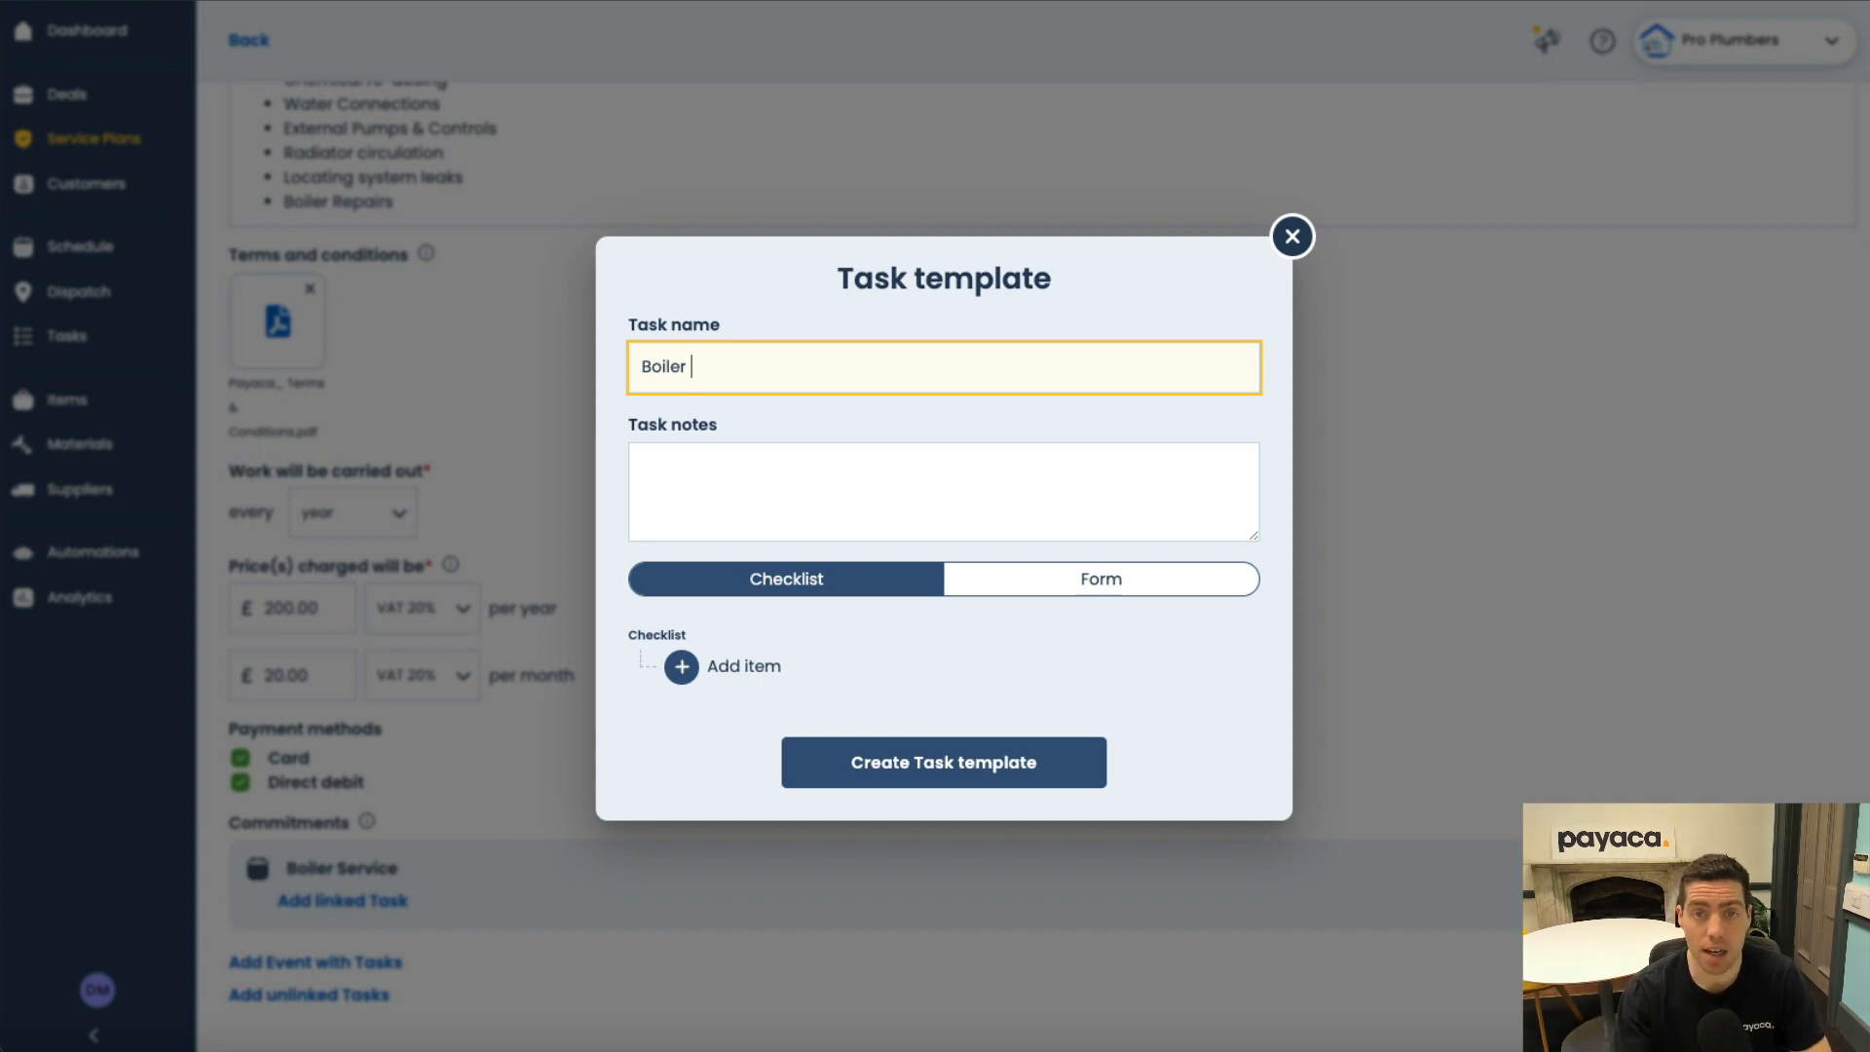
{"action": "type", "text": "s"}
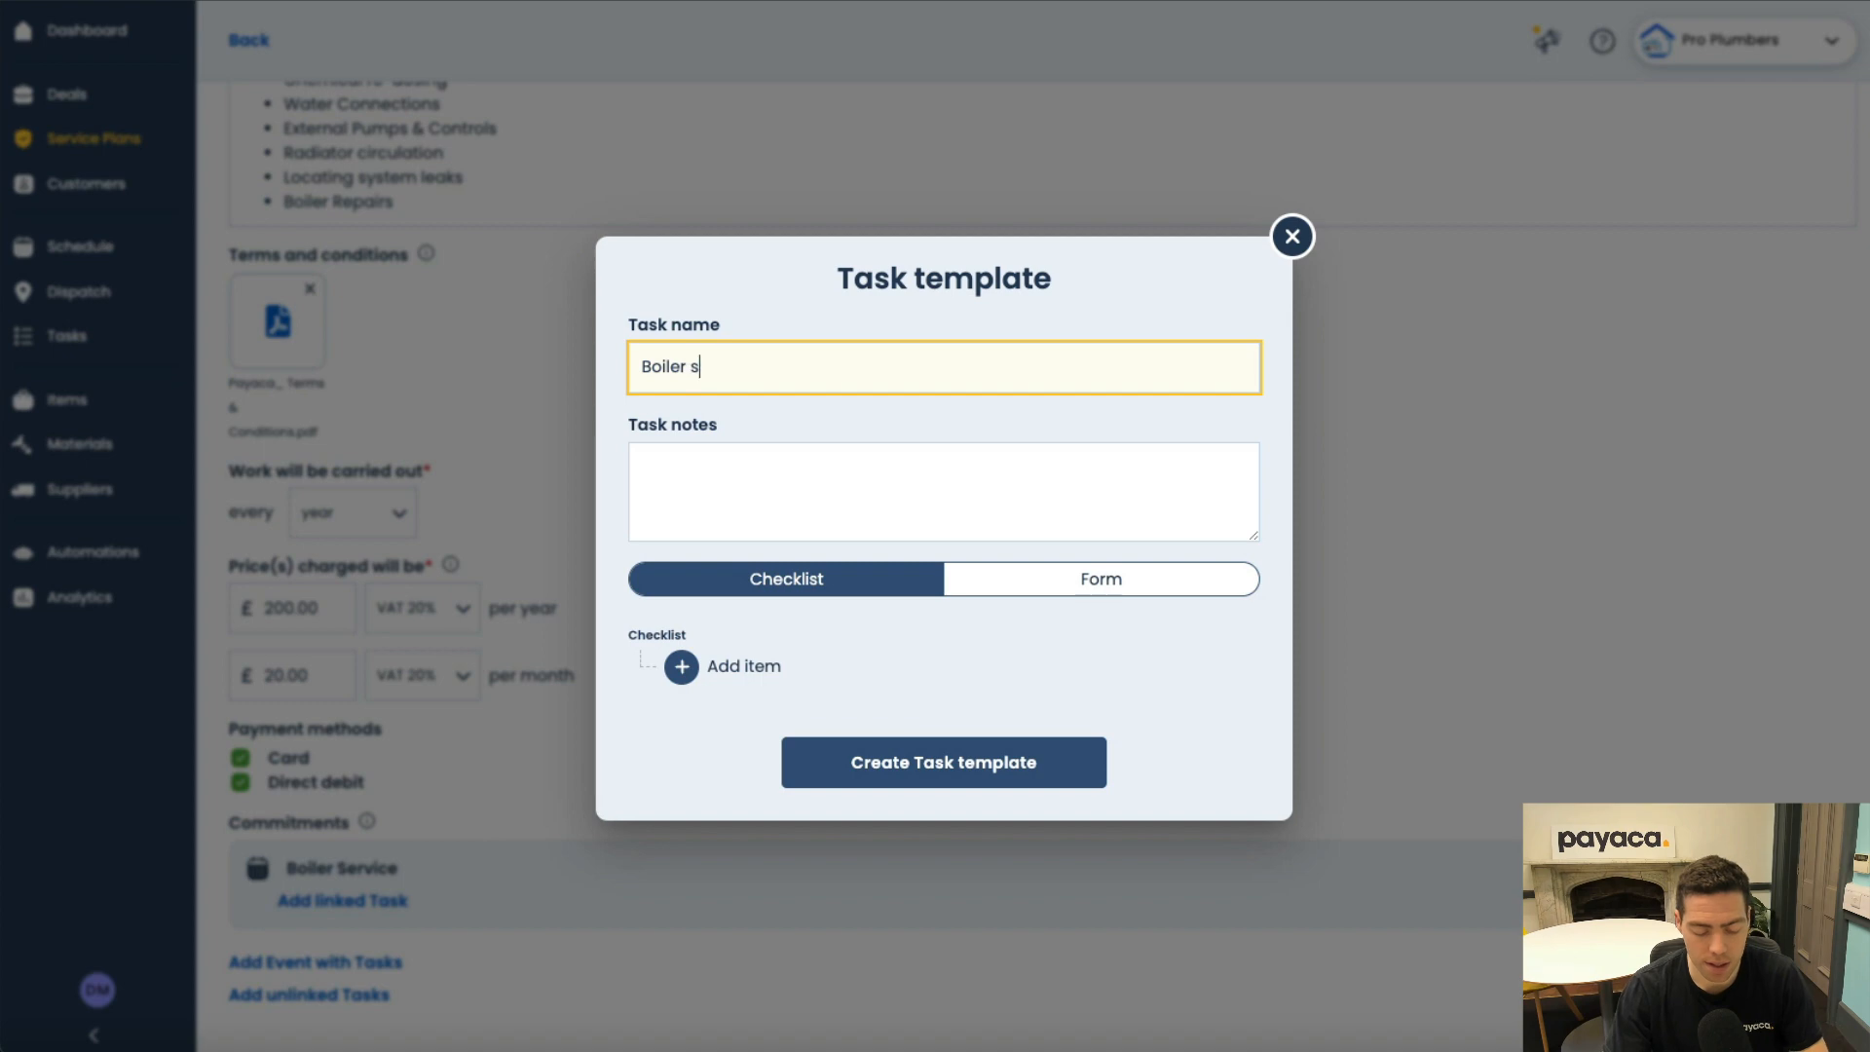
{"action": "type", "text": "ervice form"}
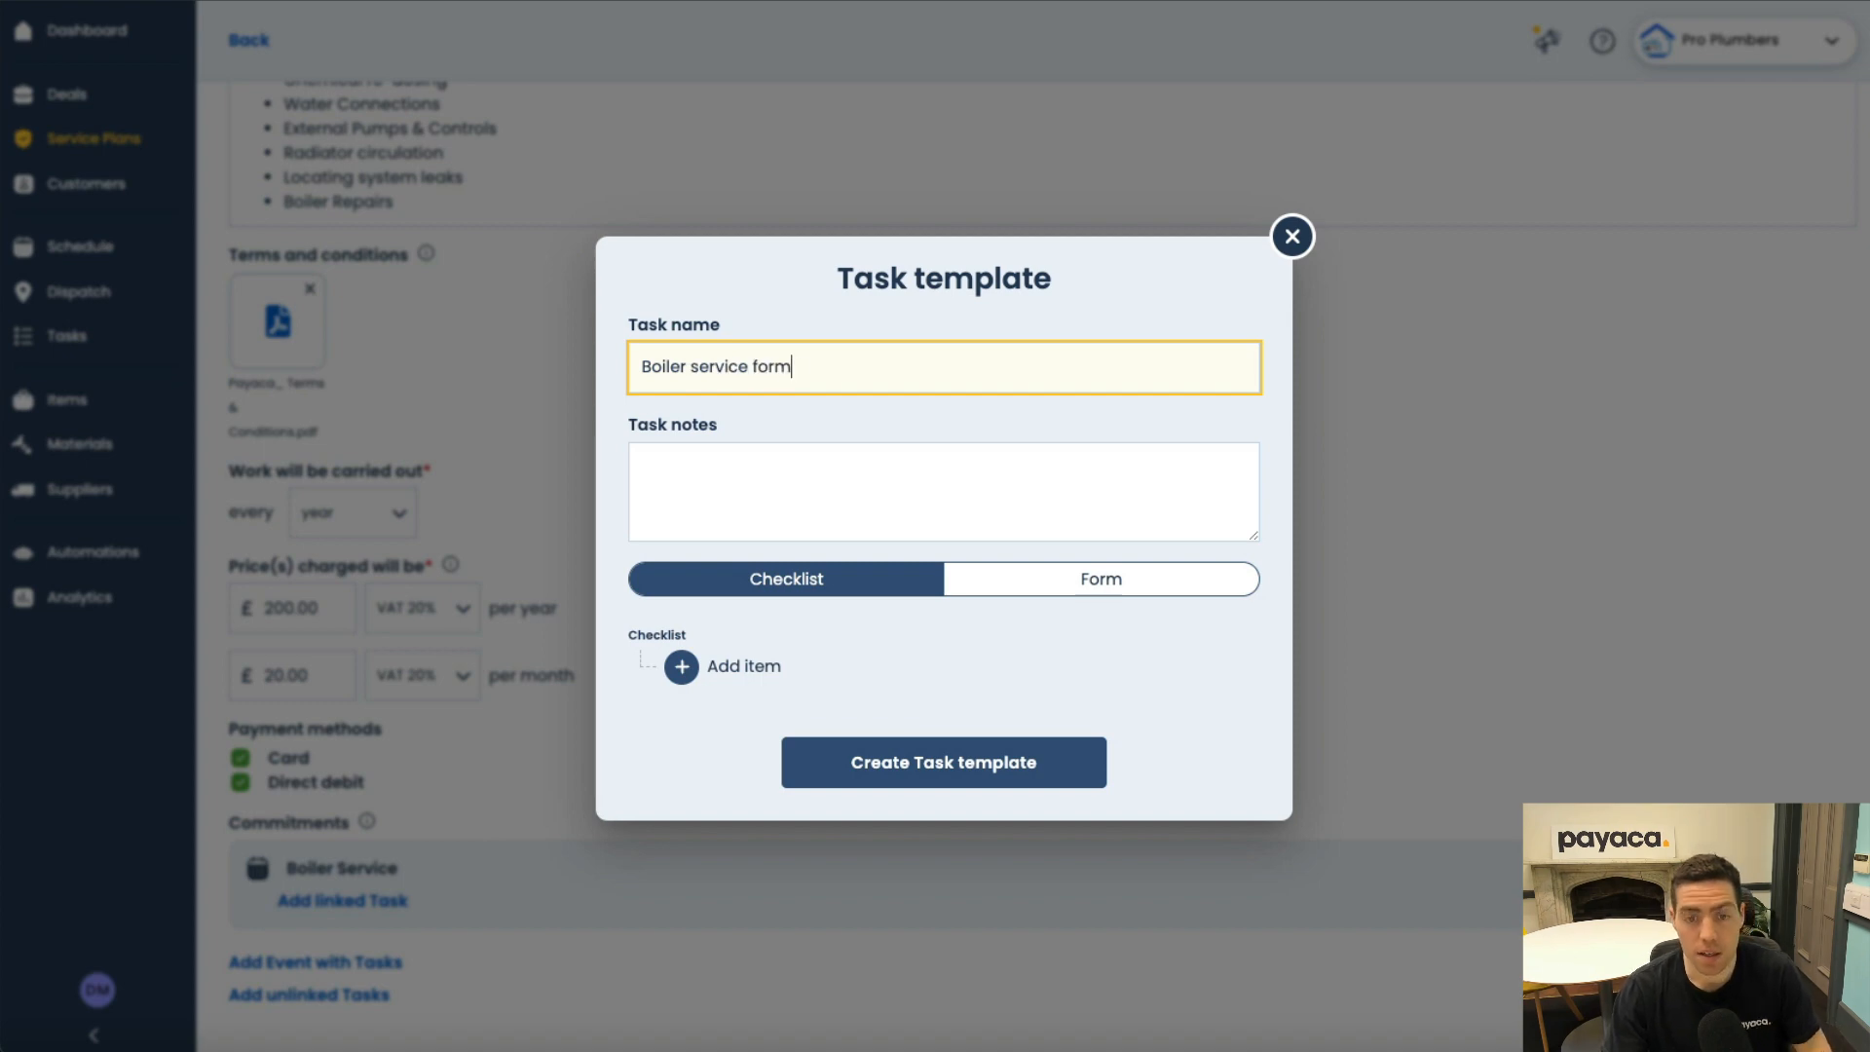
{"action": "left_click", "coordinate": [1002, 584]}
{"action": "left_click", "coordinate": [857, 660]}
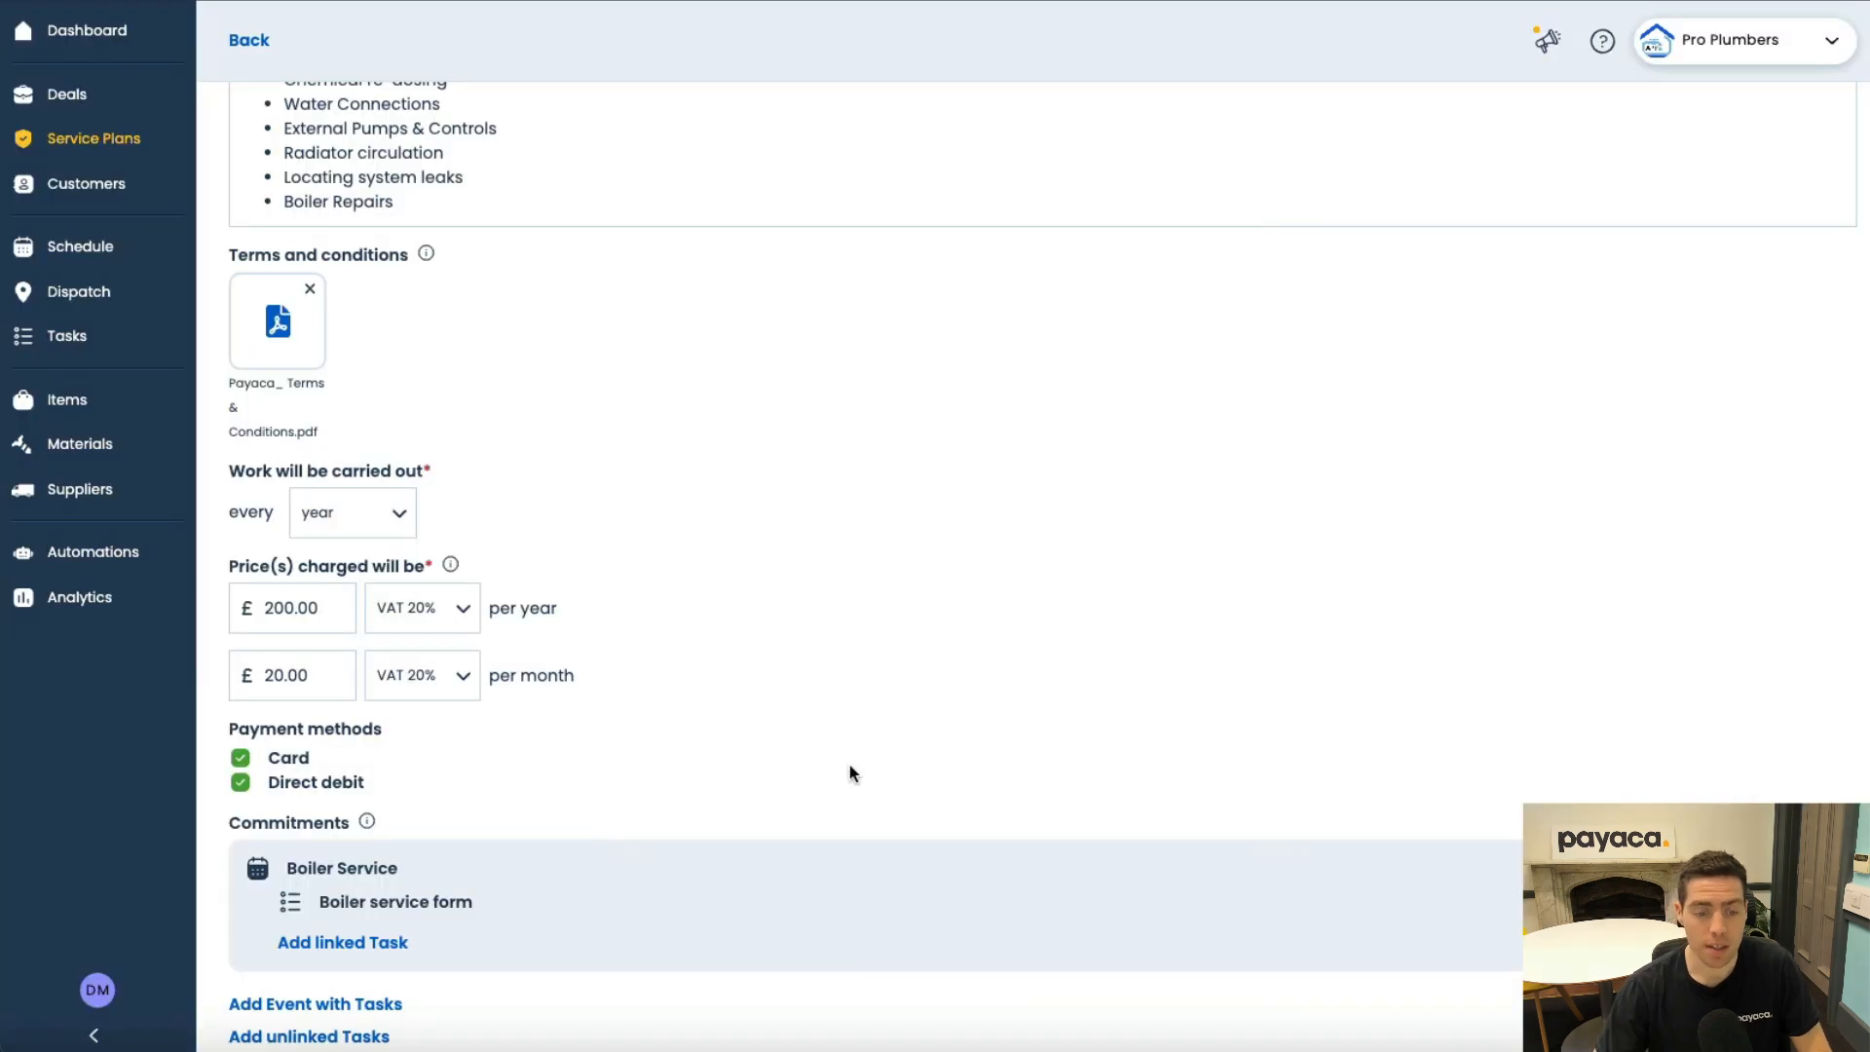
Save the new service plan with its boiler service commitment.
{"action": "scroll", "coordinate": [849, 766], "scroll_direction": "down", "scroll_amount": 1}
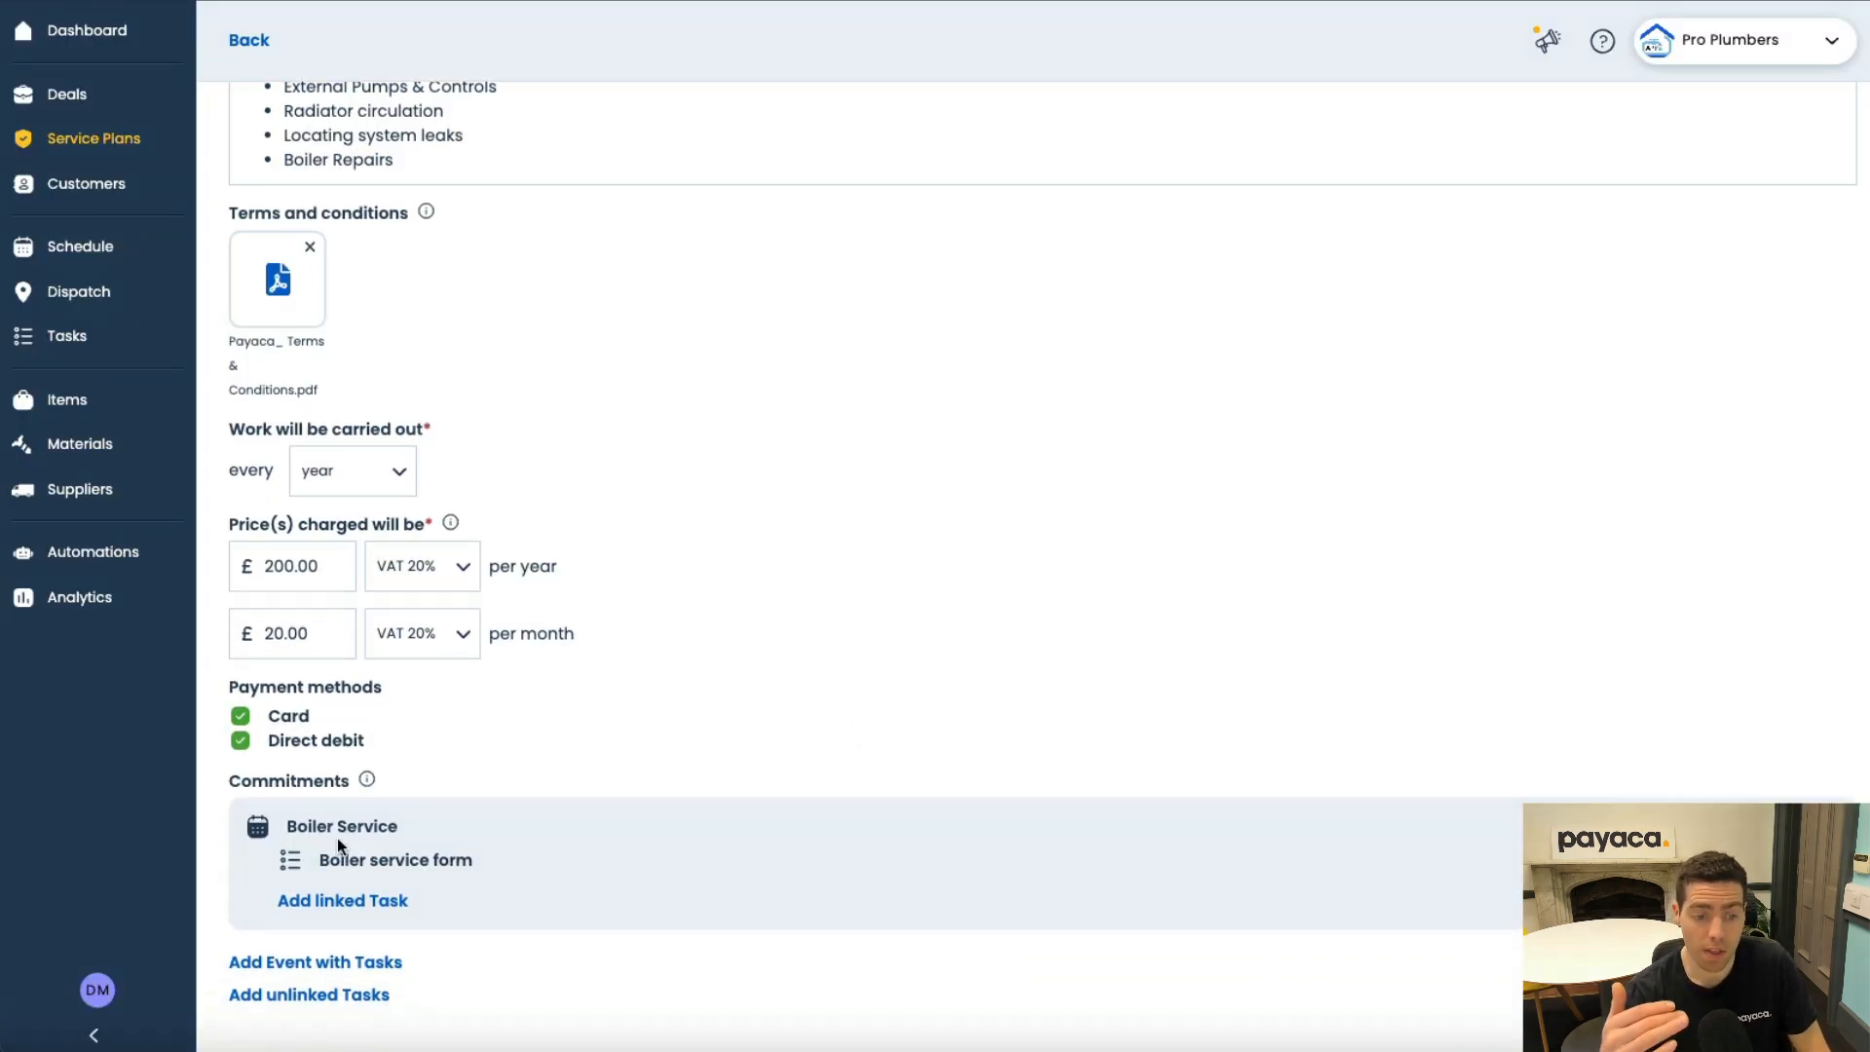
{"action": "scroll", "coordinate": [347, 834], "scroll_direction": "up", "scroll_amount": 1}
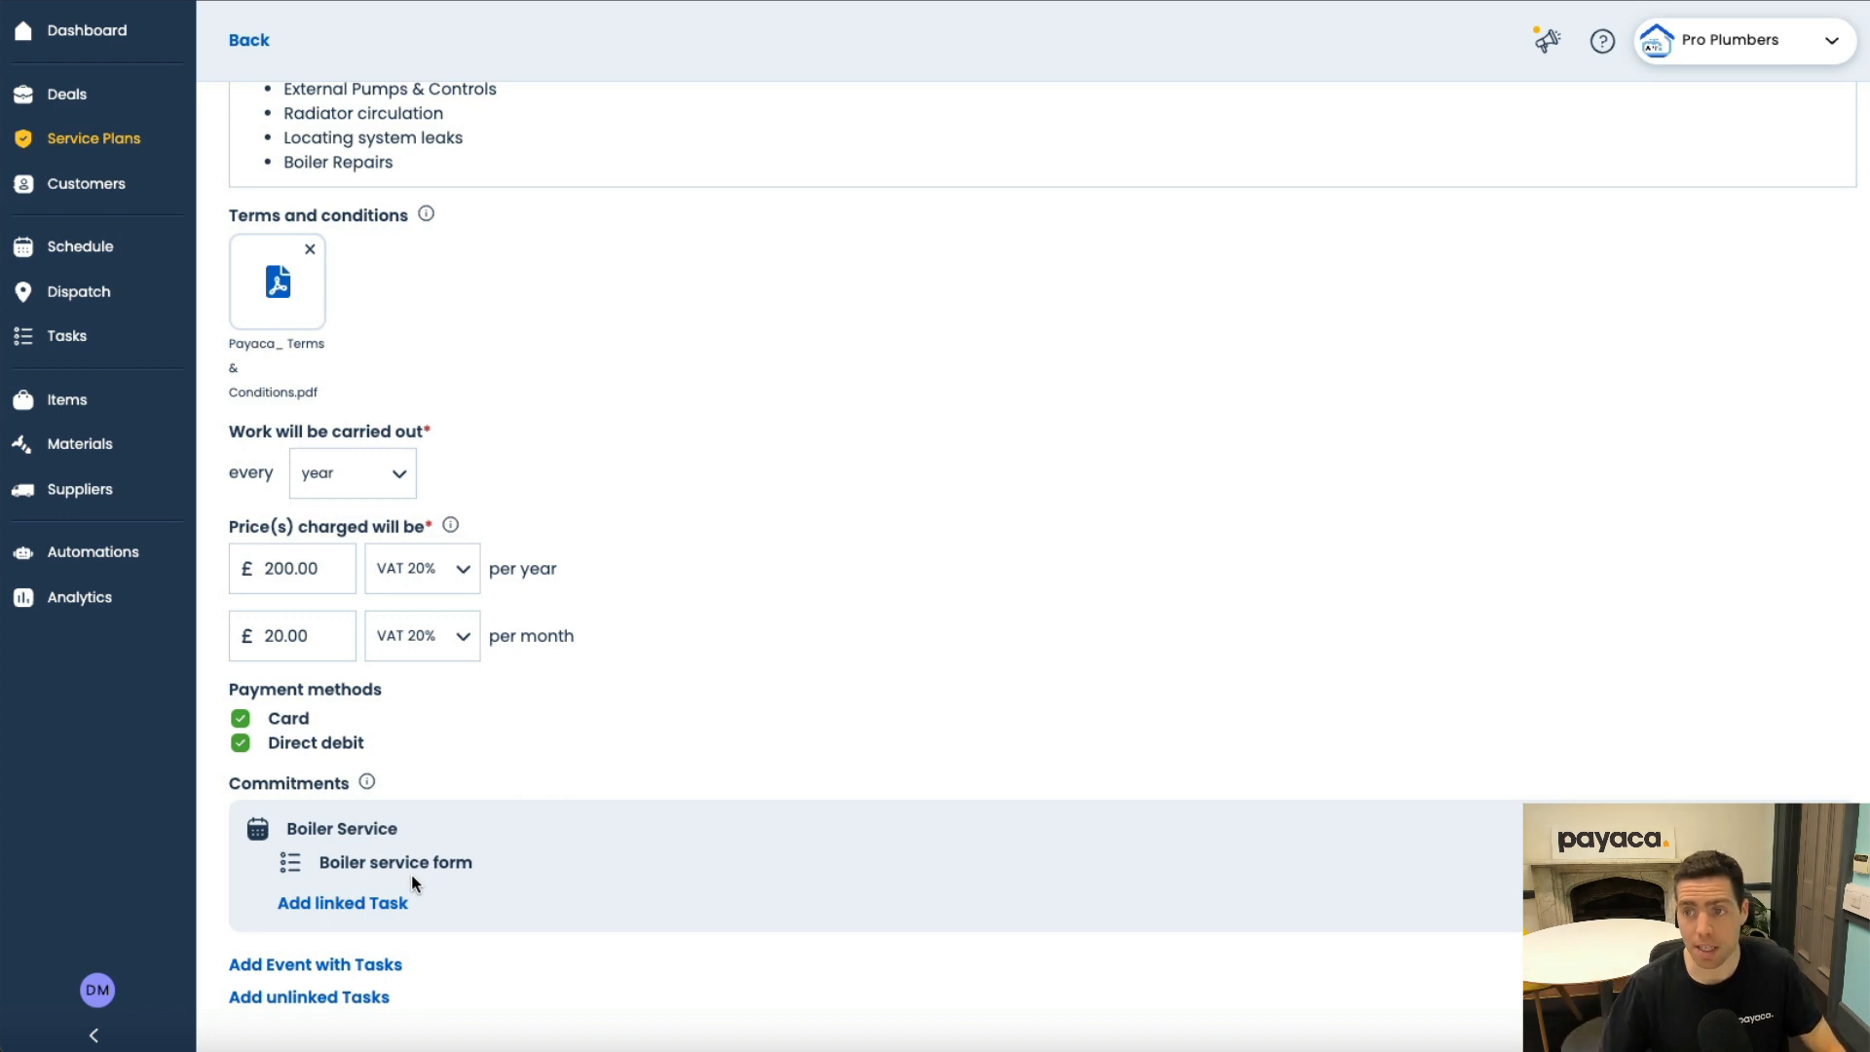
{"action": "scroll", "coordinate": [465, 850], "scroll_direction": "up", "scroll_amount": 6}
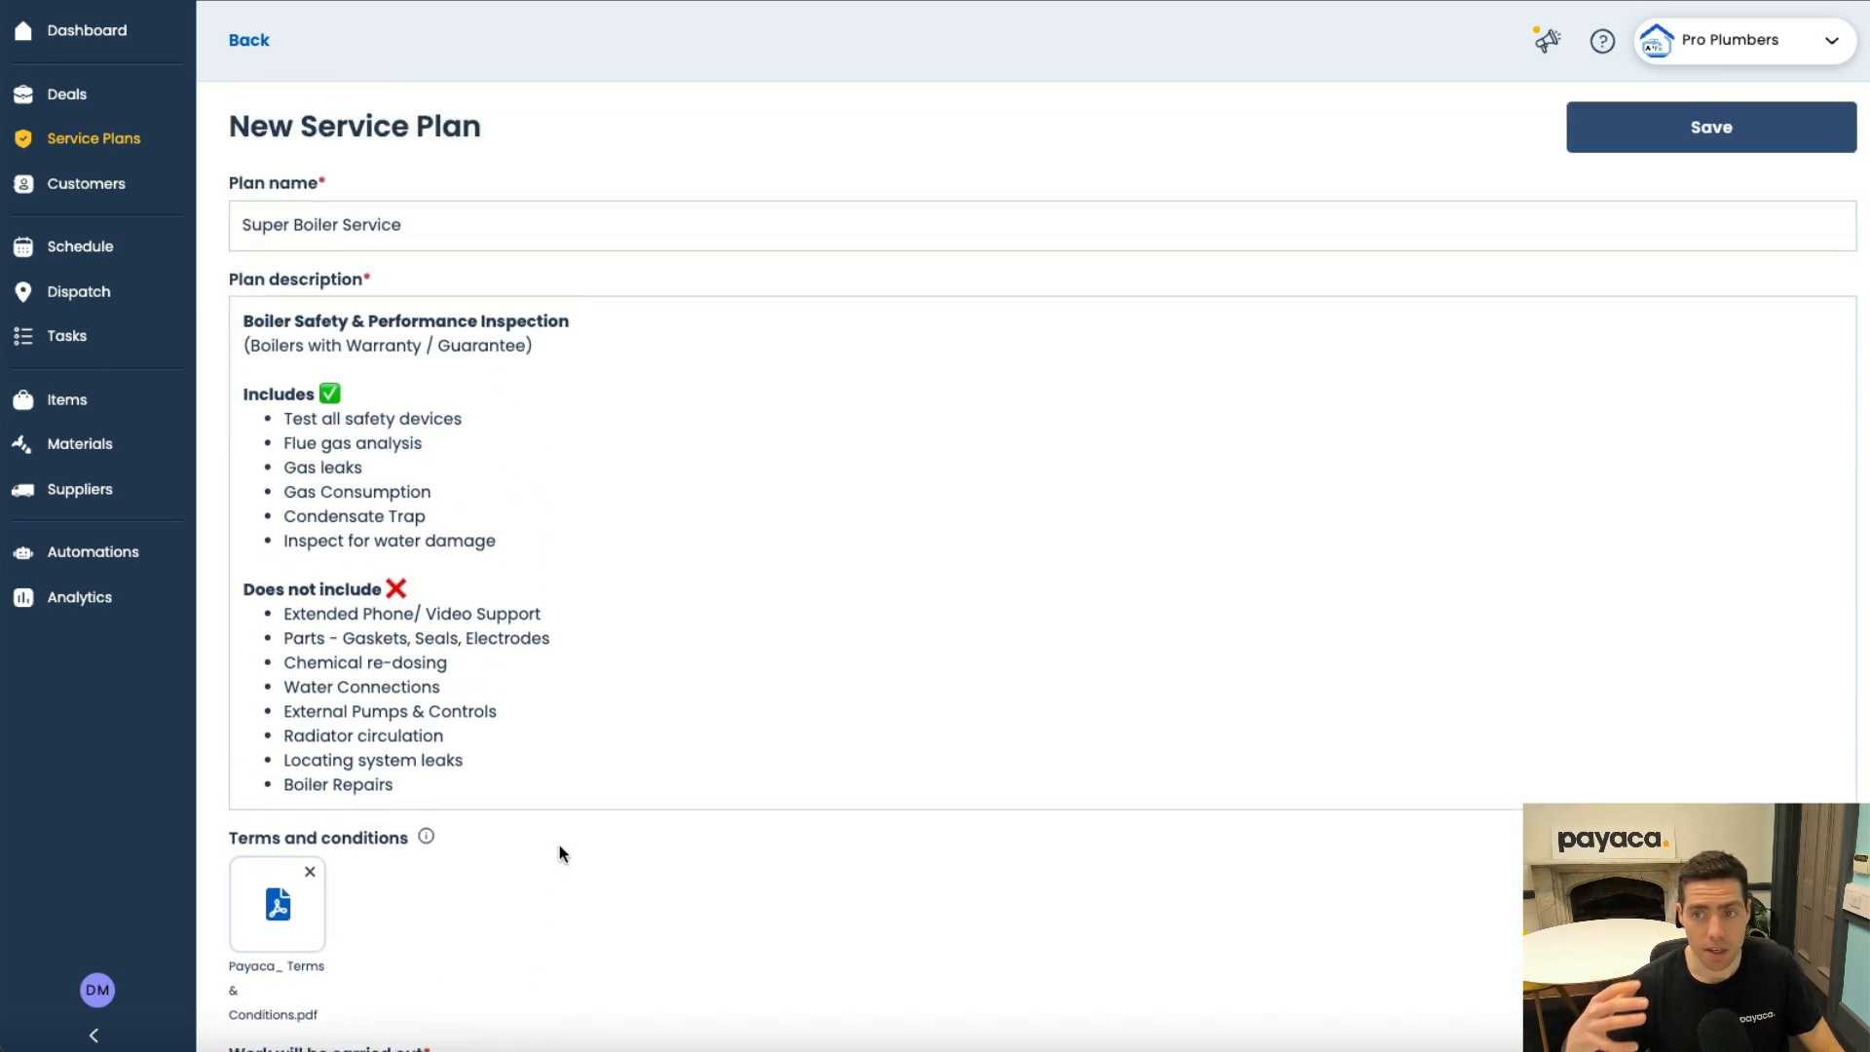
{"action": "left_click", "coordinate": [1661, 123]}
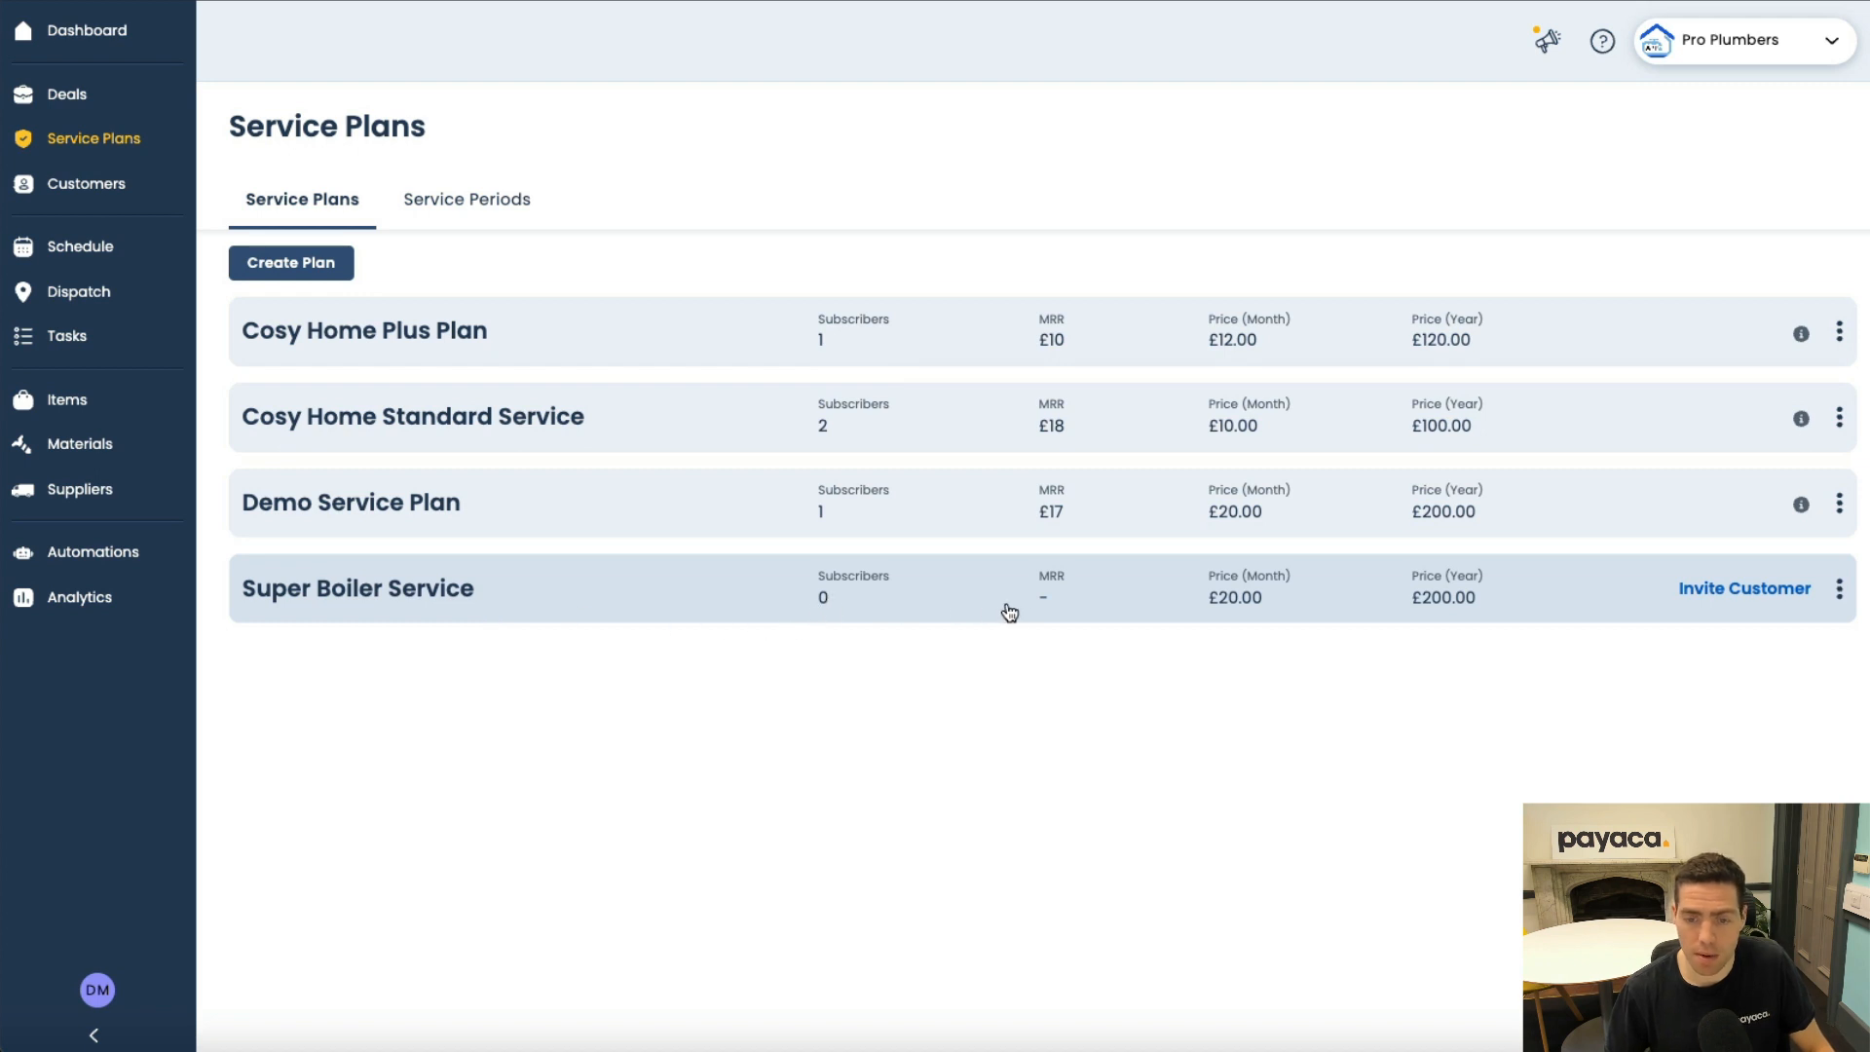
{"action": "mouse_move", "coordinate": [1044, 609]}
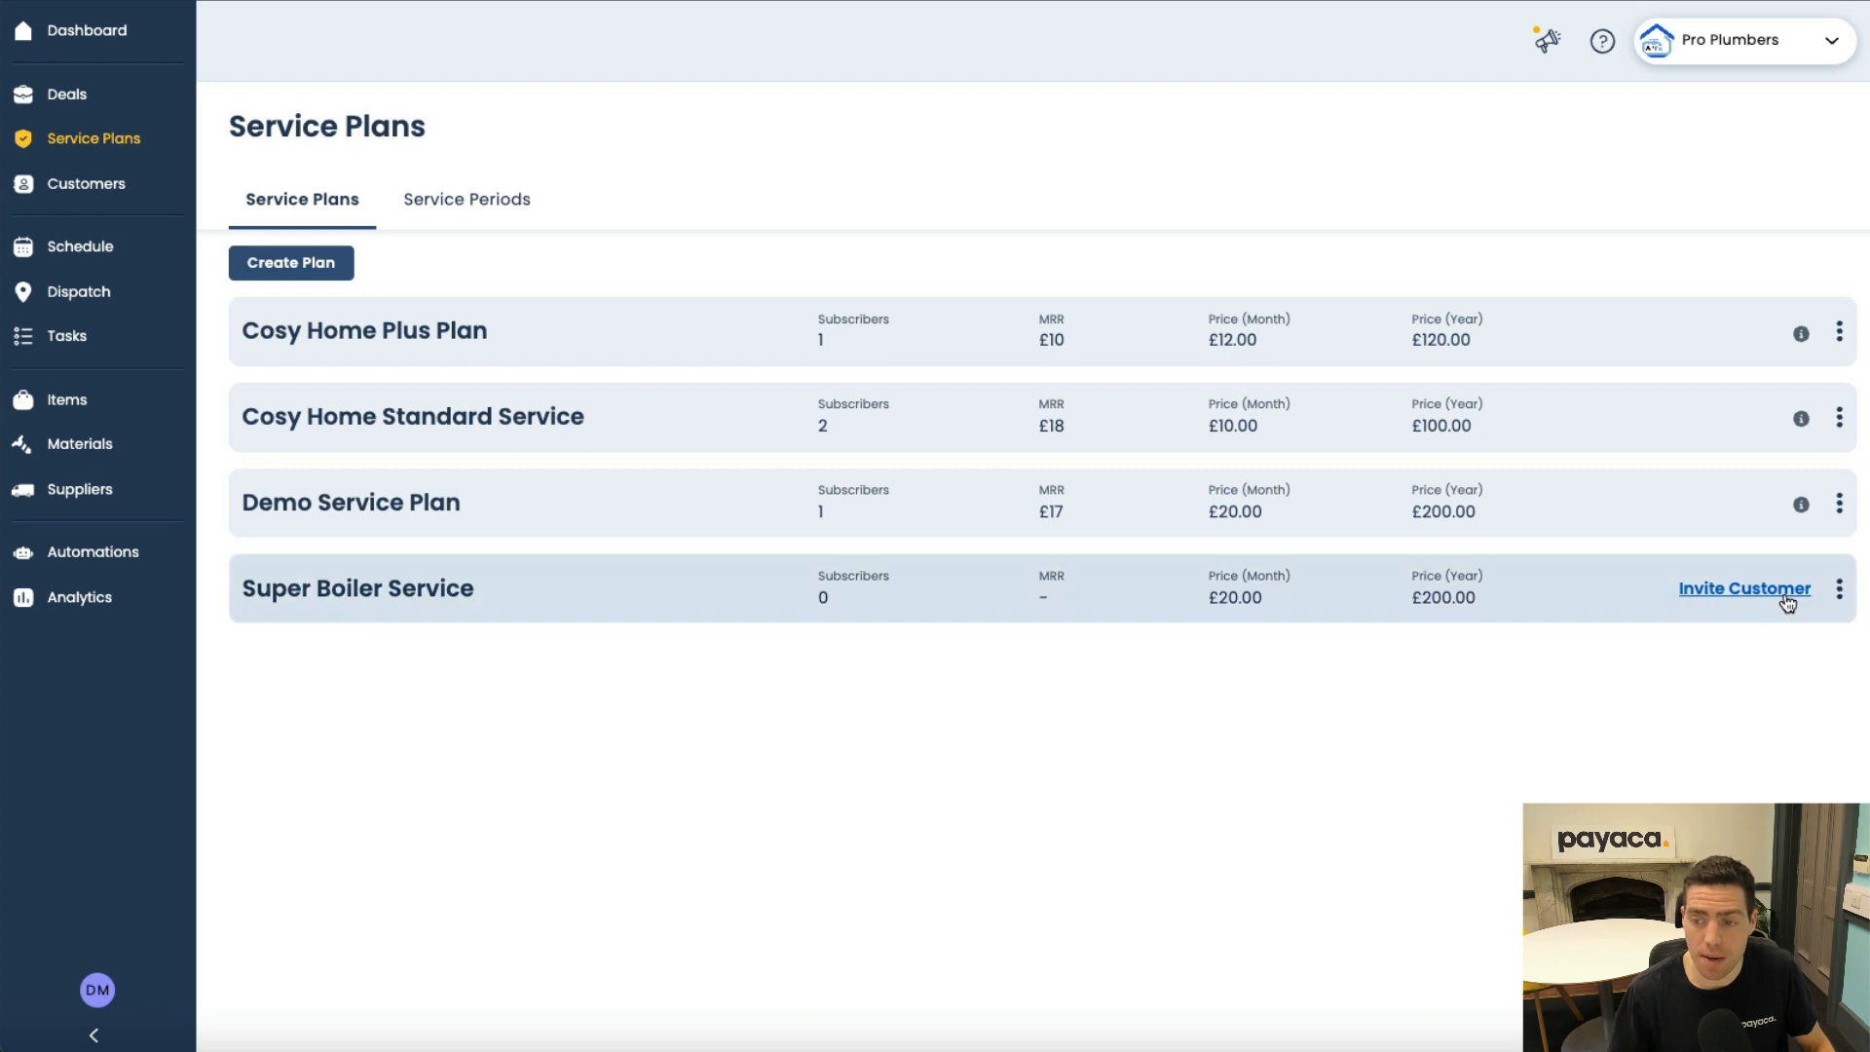
{"action": "left_click", "coordinate": [1839, 595]}
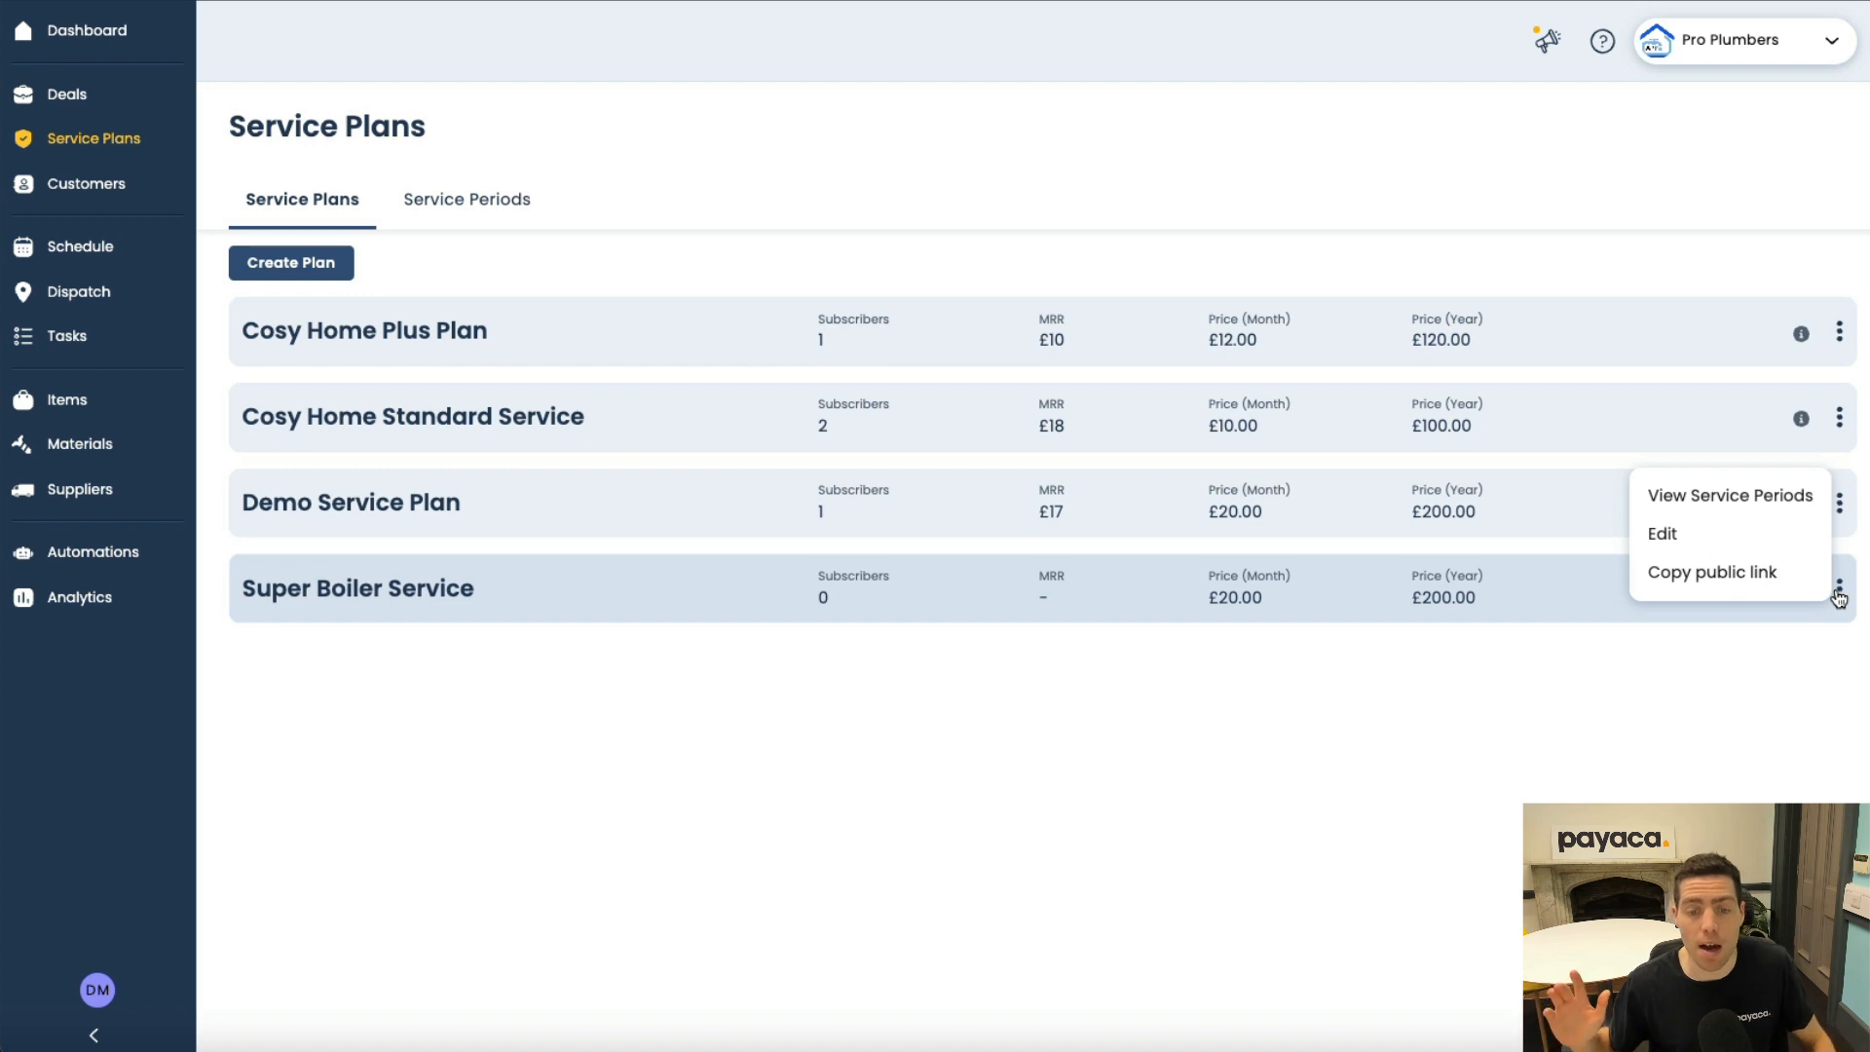
{"action": "left_click", "coordinate": [1724, 731]}
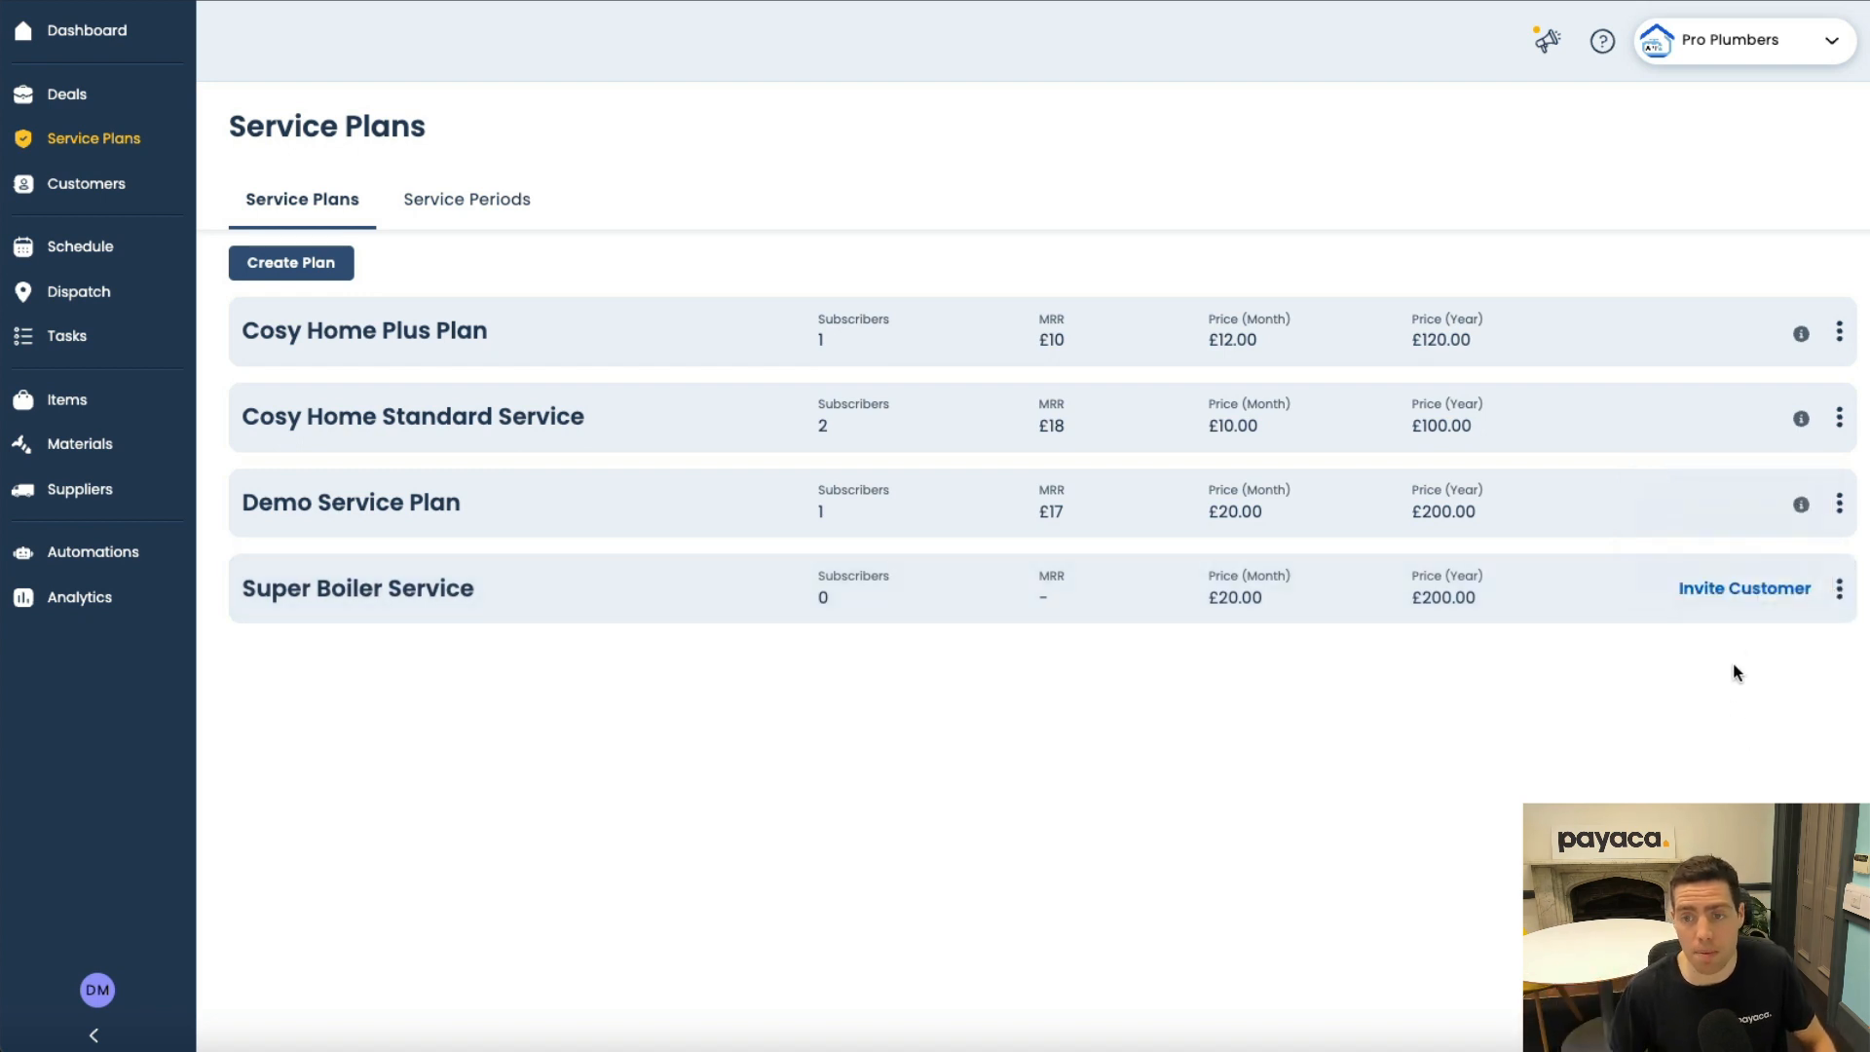
Invite the last customer in the customer list to the Super Boiler Service plan and send the invitation email.
{"action": "left_click", "coordinate": [1745, 606]}
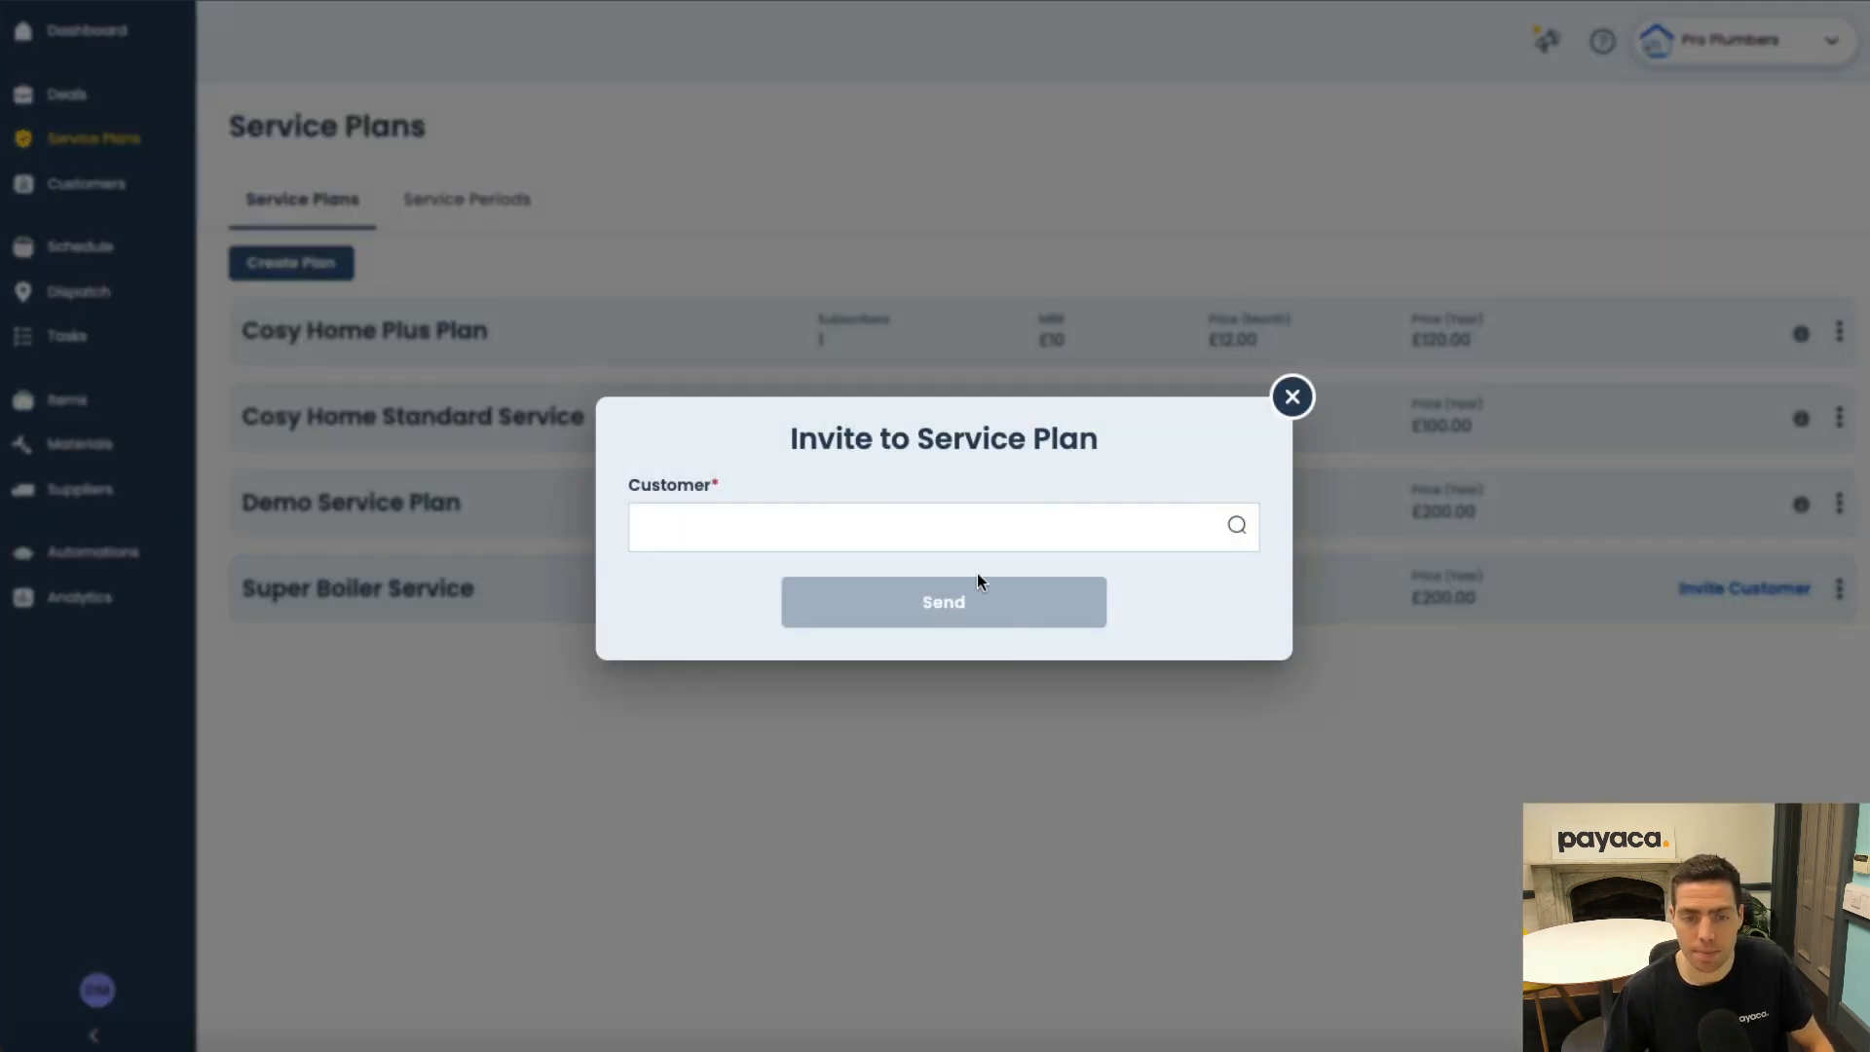
{"action": "left_click", "coordinate": [951, 527]}
{"action": "left_click", "coordinate": [821, 620]}
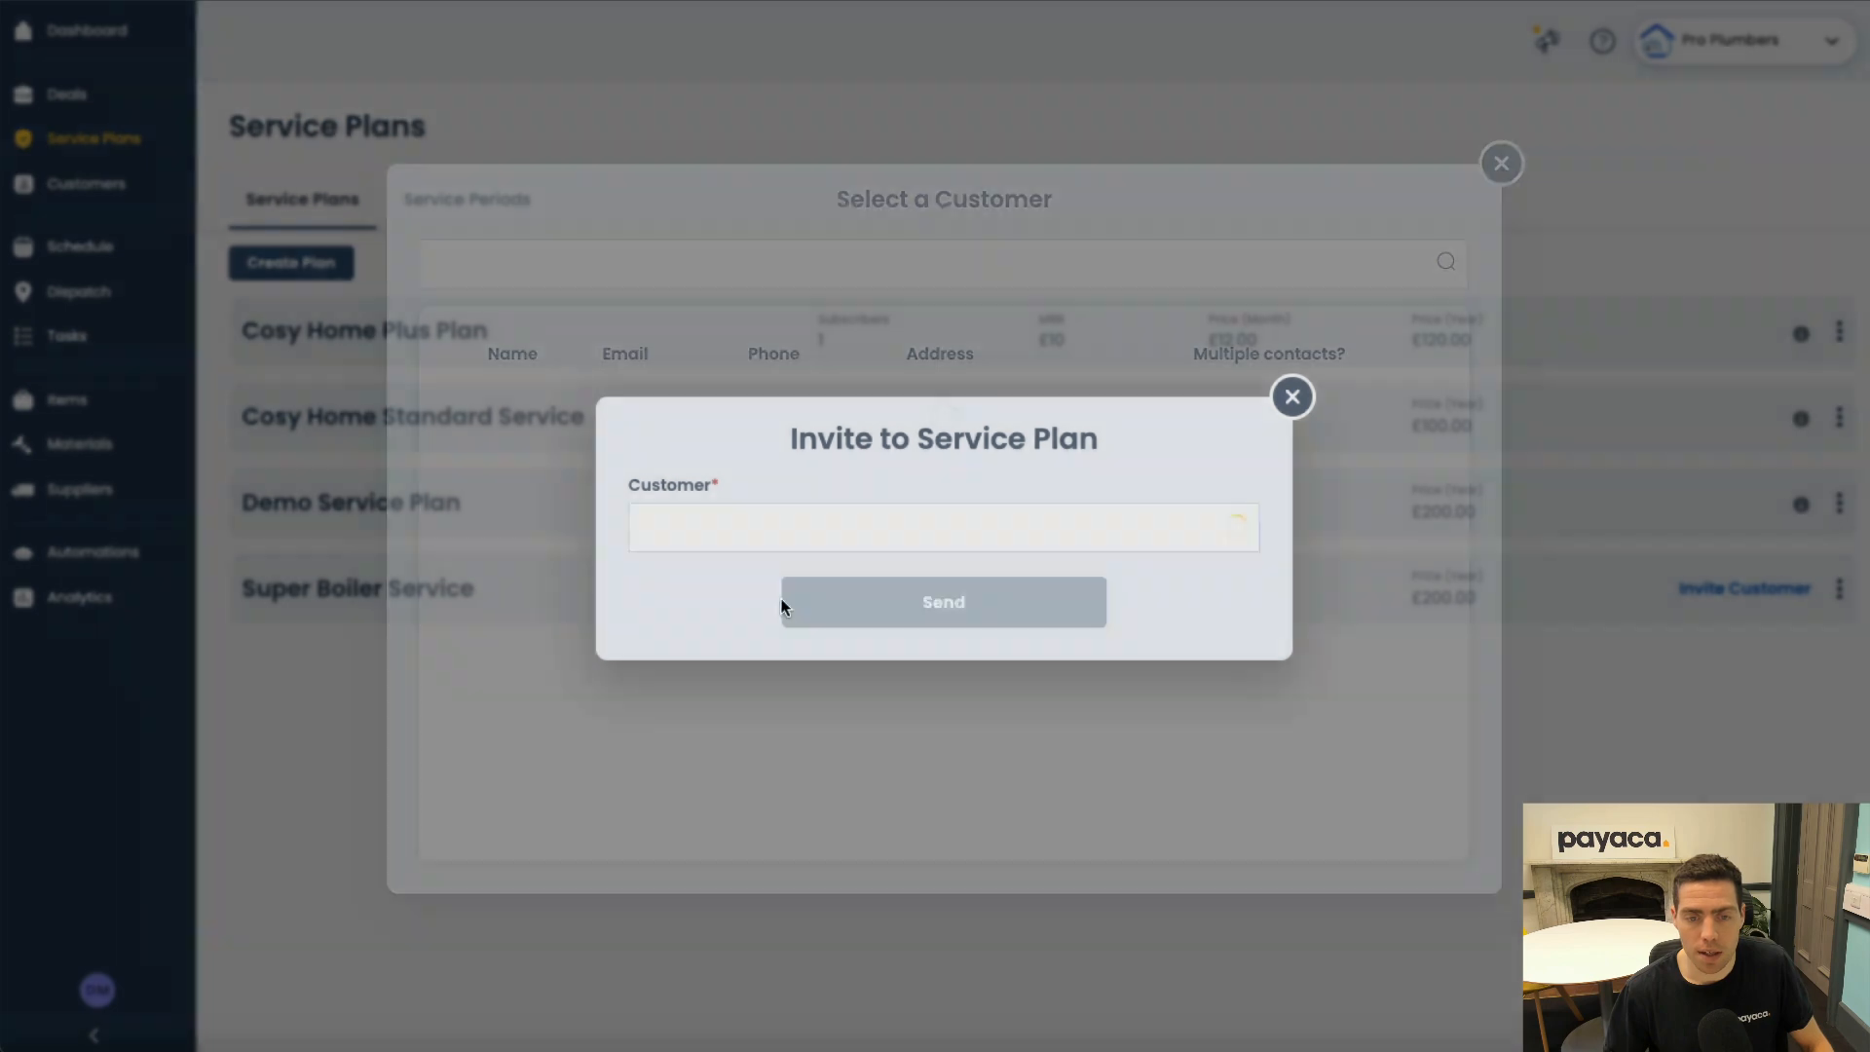
{"action": "scroll", "coordinate": [615, 682], "scroll_direction": "down", "scroll_amount": 1}
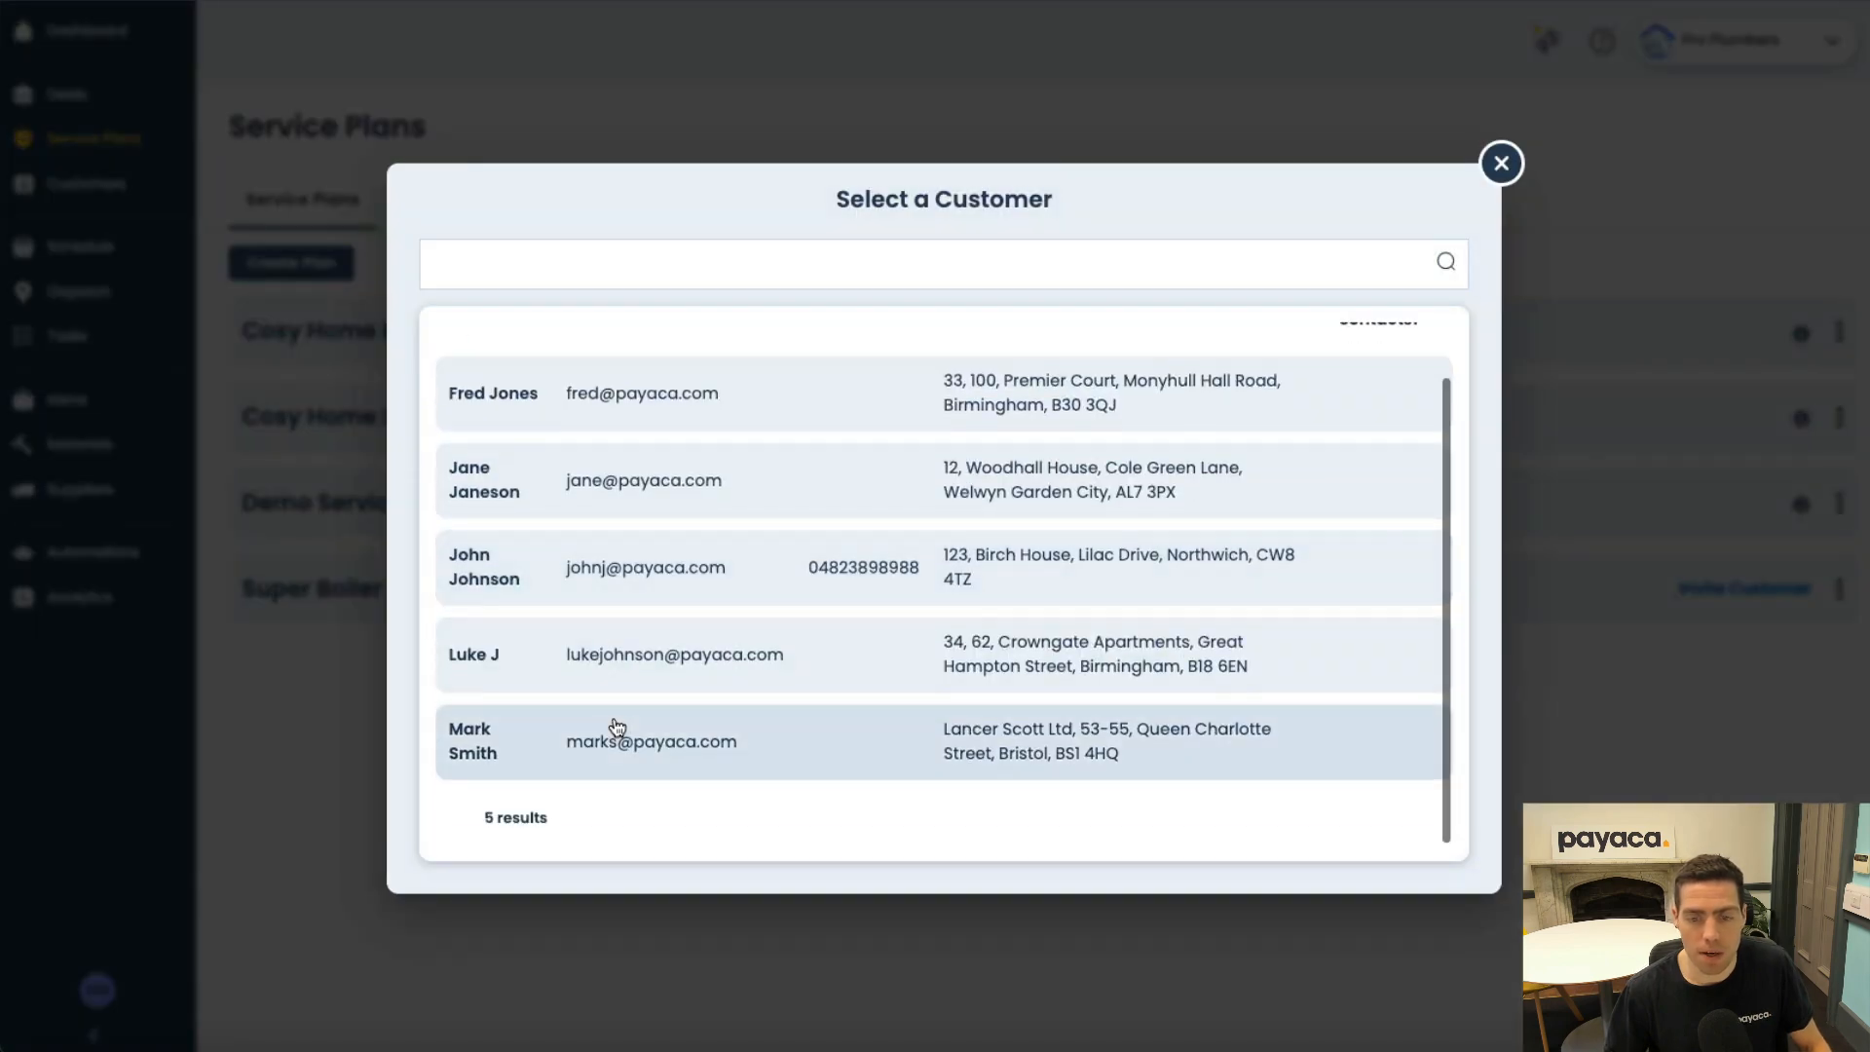
{"action": "left_click", "coordinate": [610, 733]}
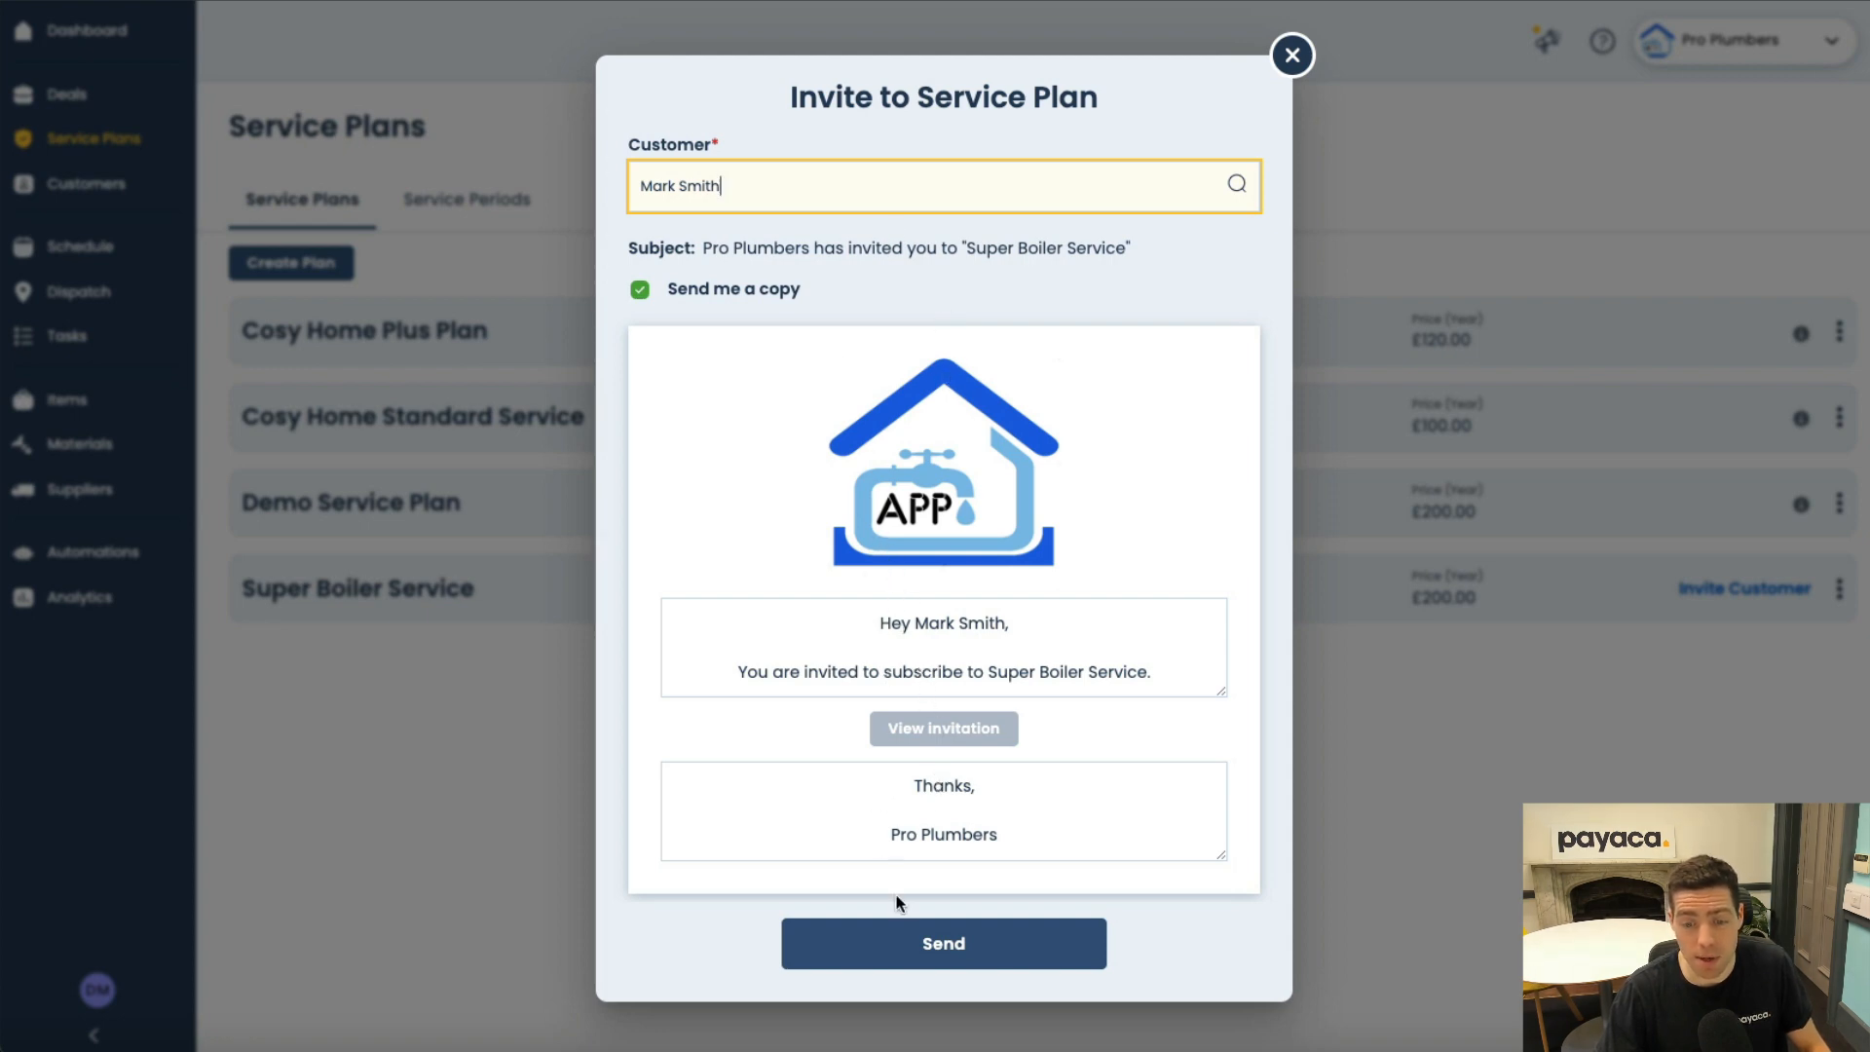
{"action": "left_click", "coordinate": [894, 960]}
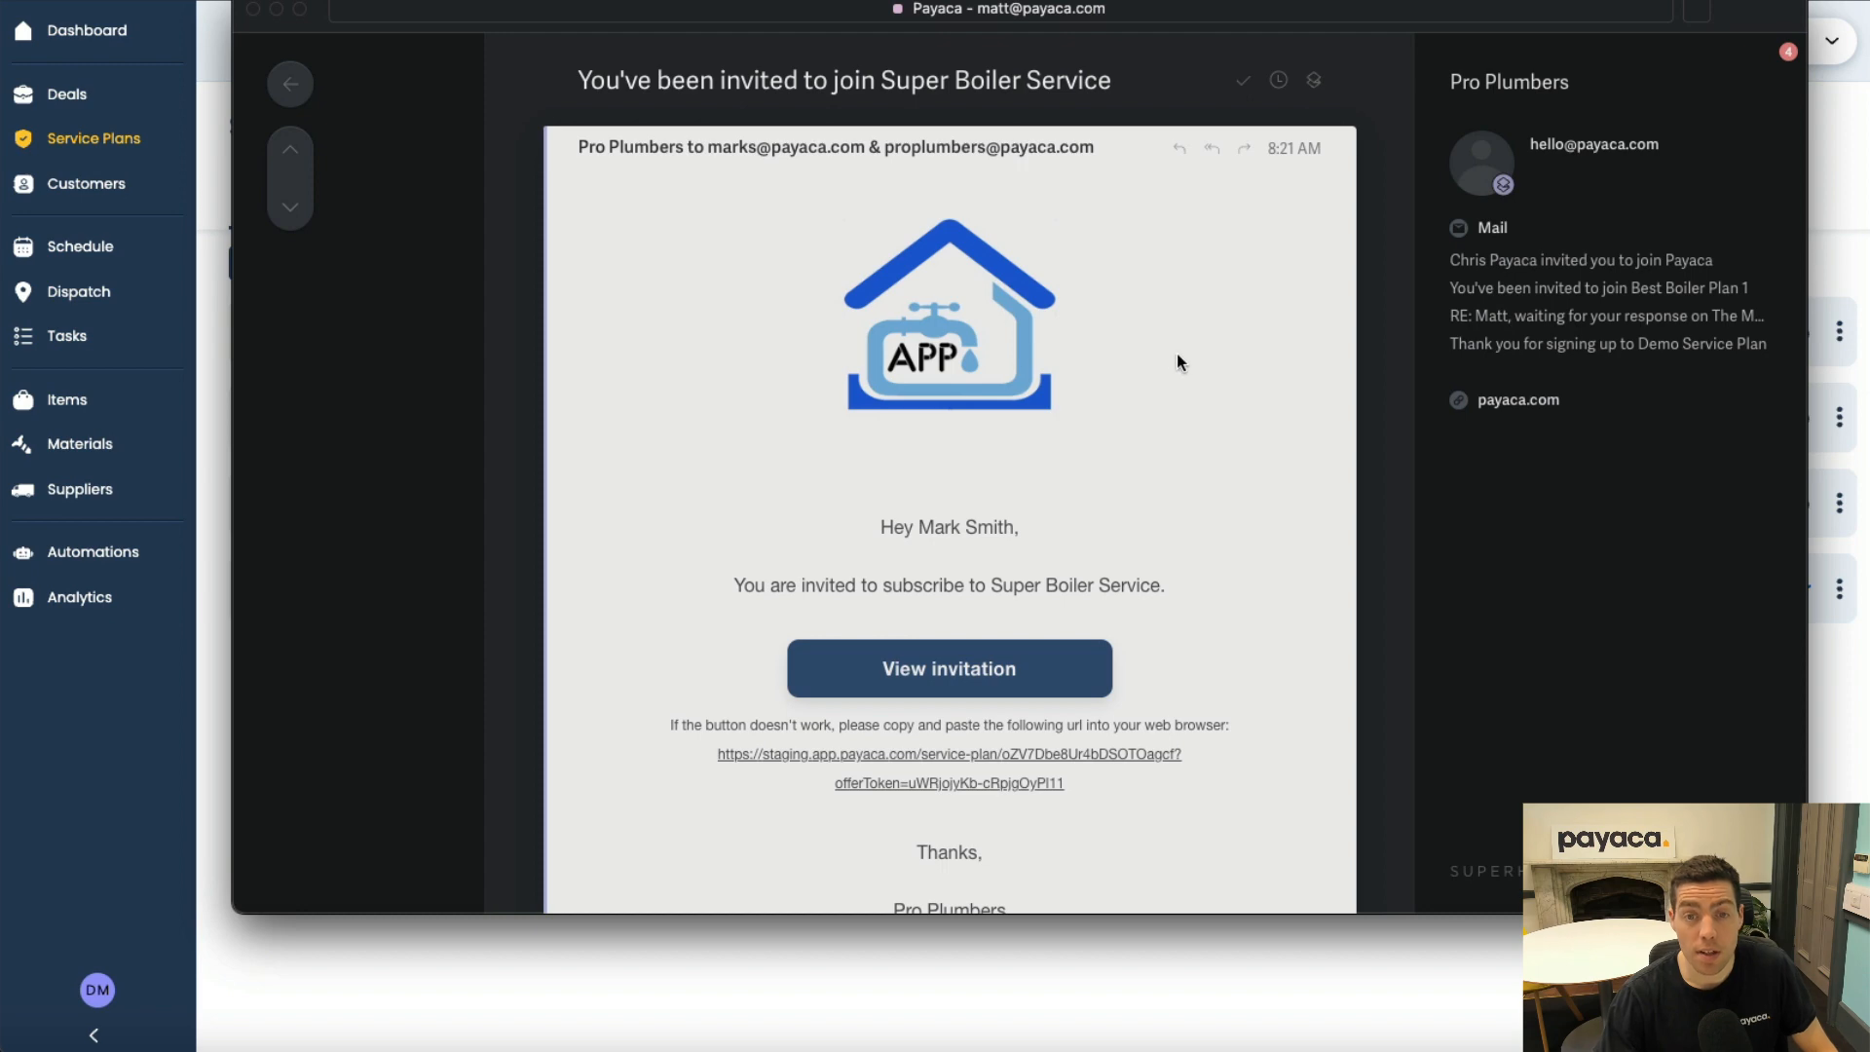
Open the Super Boiler Service invitation from the email and join the plan at the £240.00 per year price.
{"action": "scroll", "coordinate": [1148, 410], "scroll_direction": "down", "scroll_amount": 2}
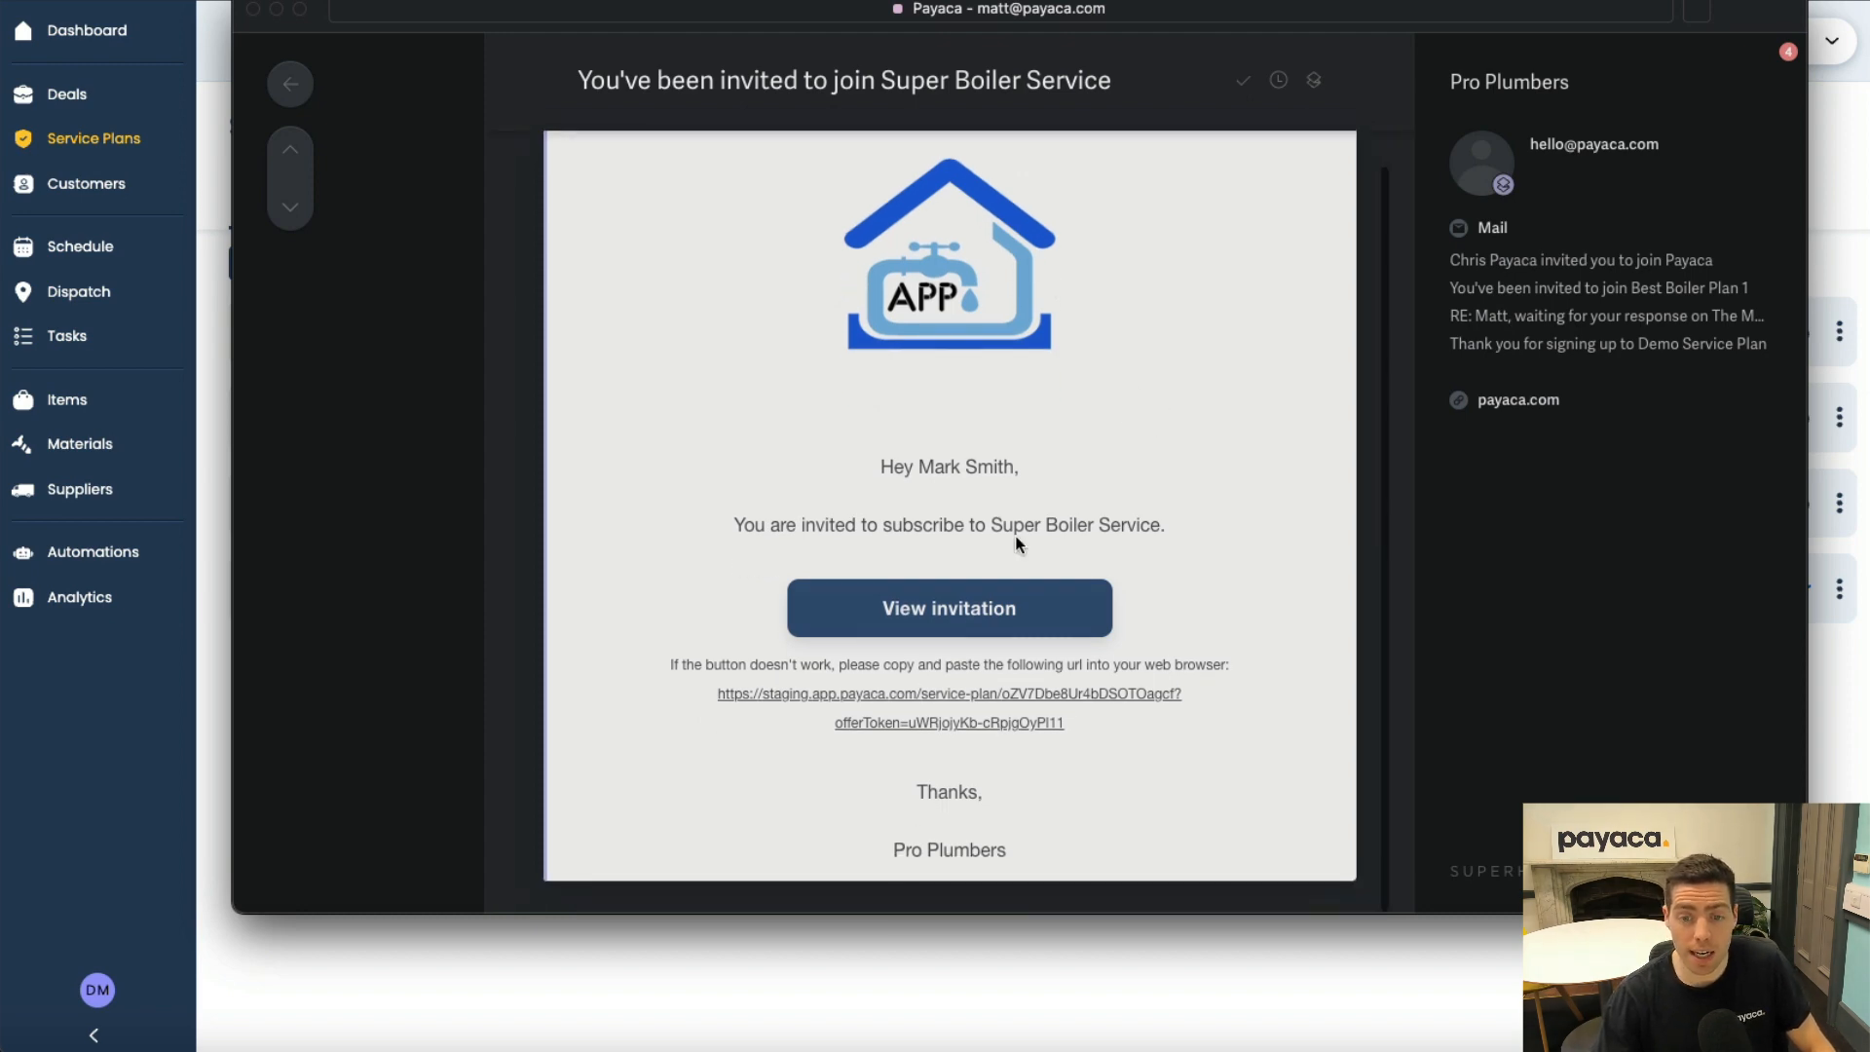
{"action": "left_click", "coordinate": [941, 611]}
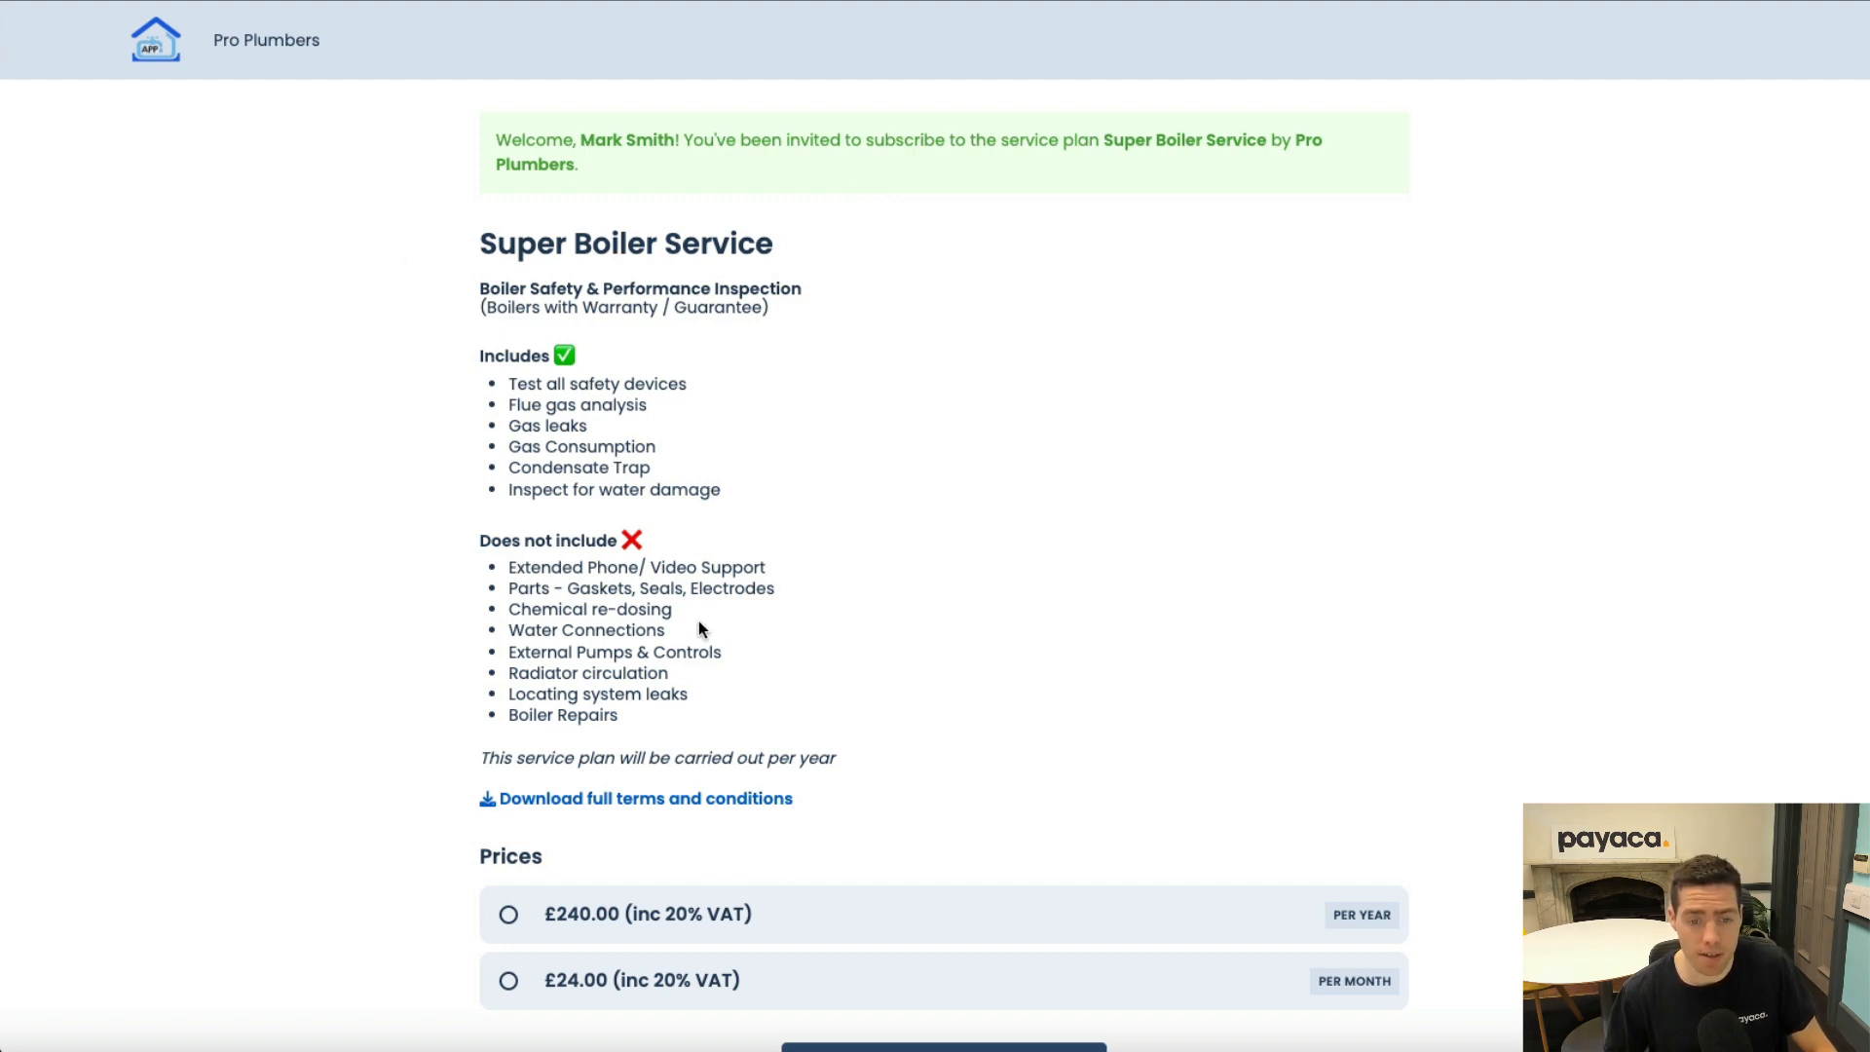
{"action": "scroll", "coordinate": [843, 775], "scroll_direction": "down", "scroll_amount": 1}
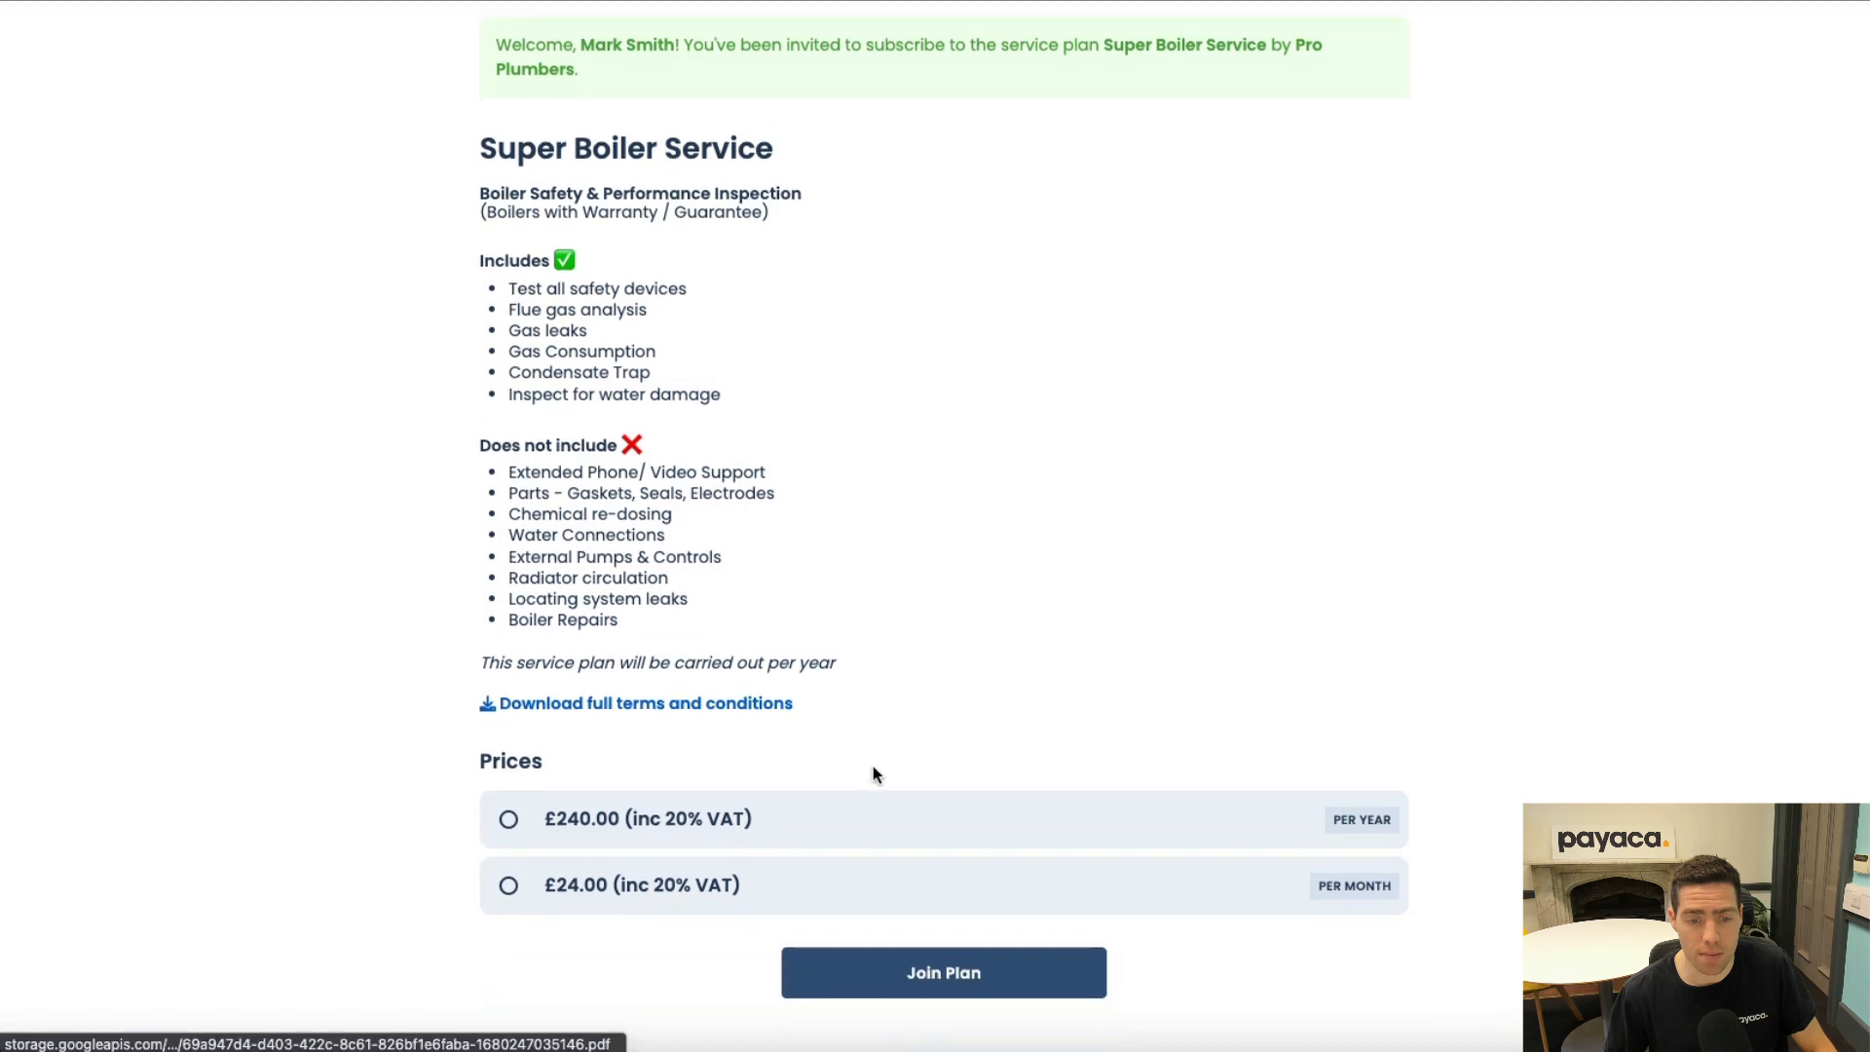
{"action": "scroll", "coordinate": [709, 730], "scroll_direction": "down", "scroll_amount": 1}
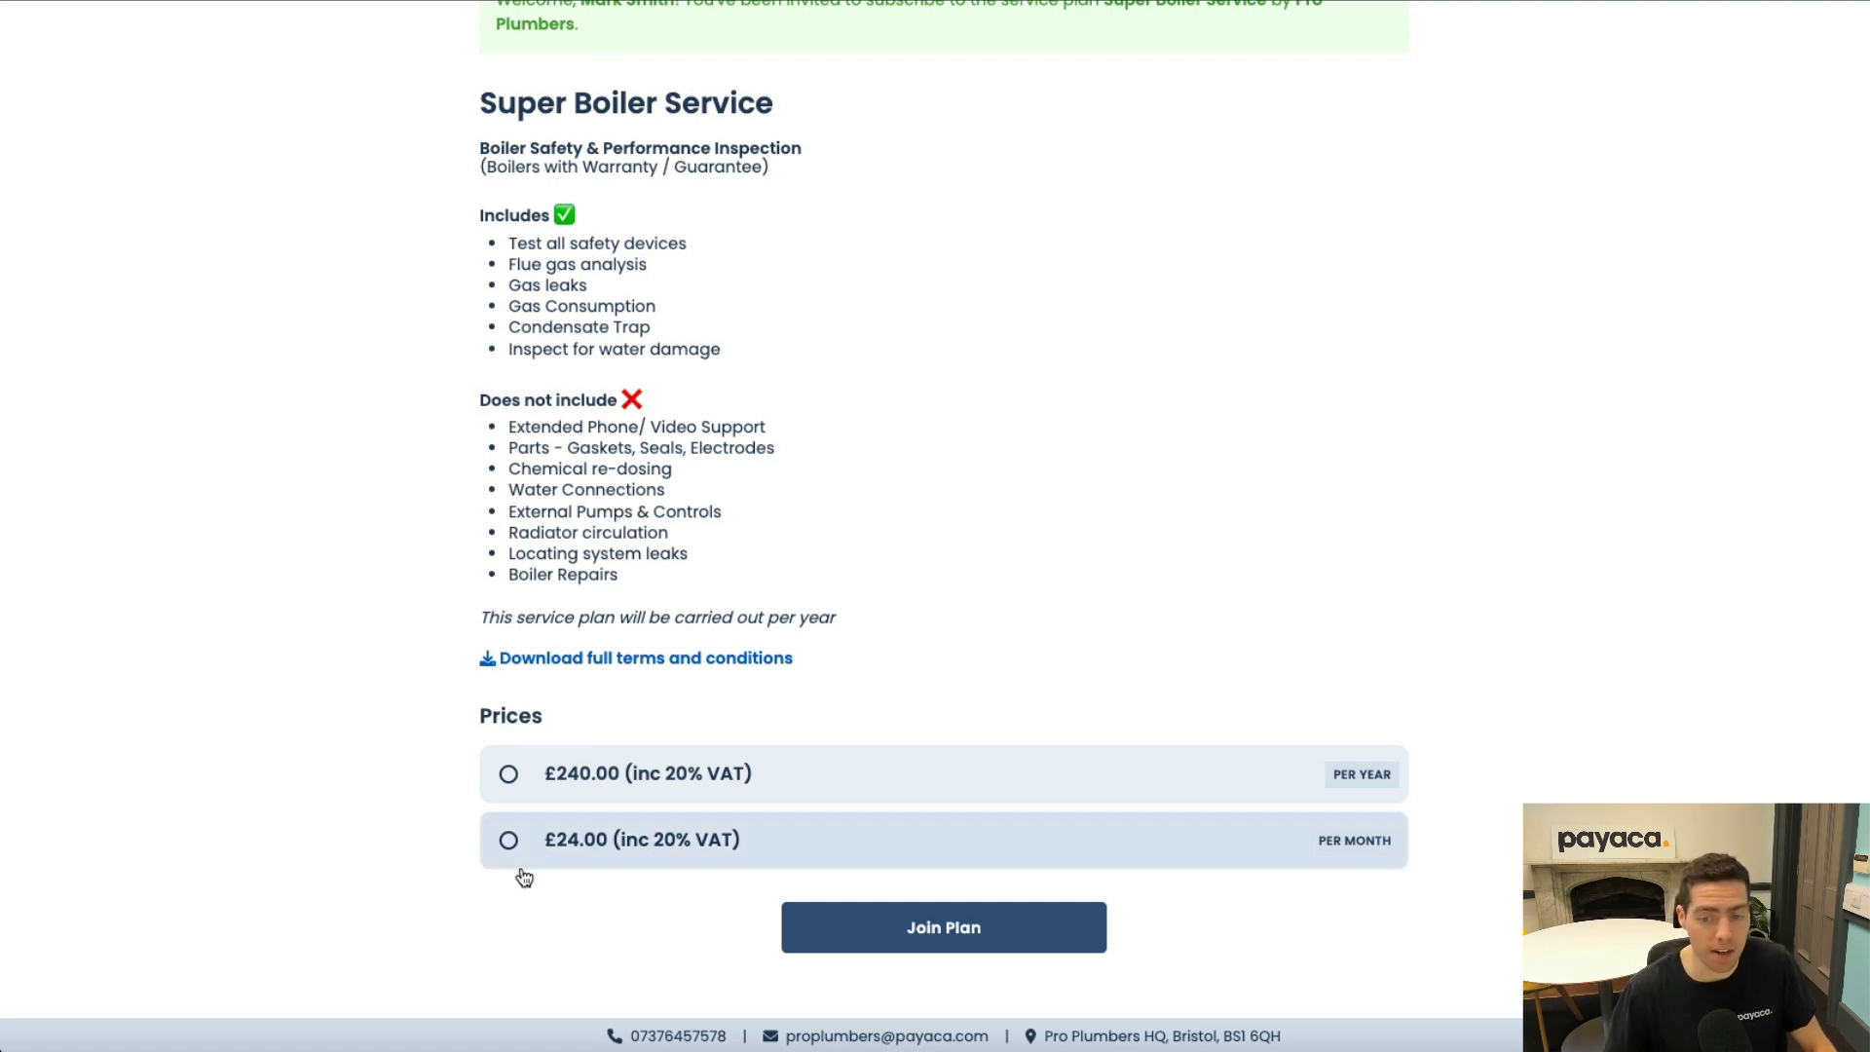
{"action": "left_click", "coordinate": [514, 789]}
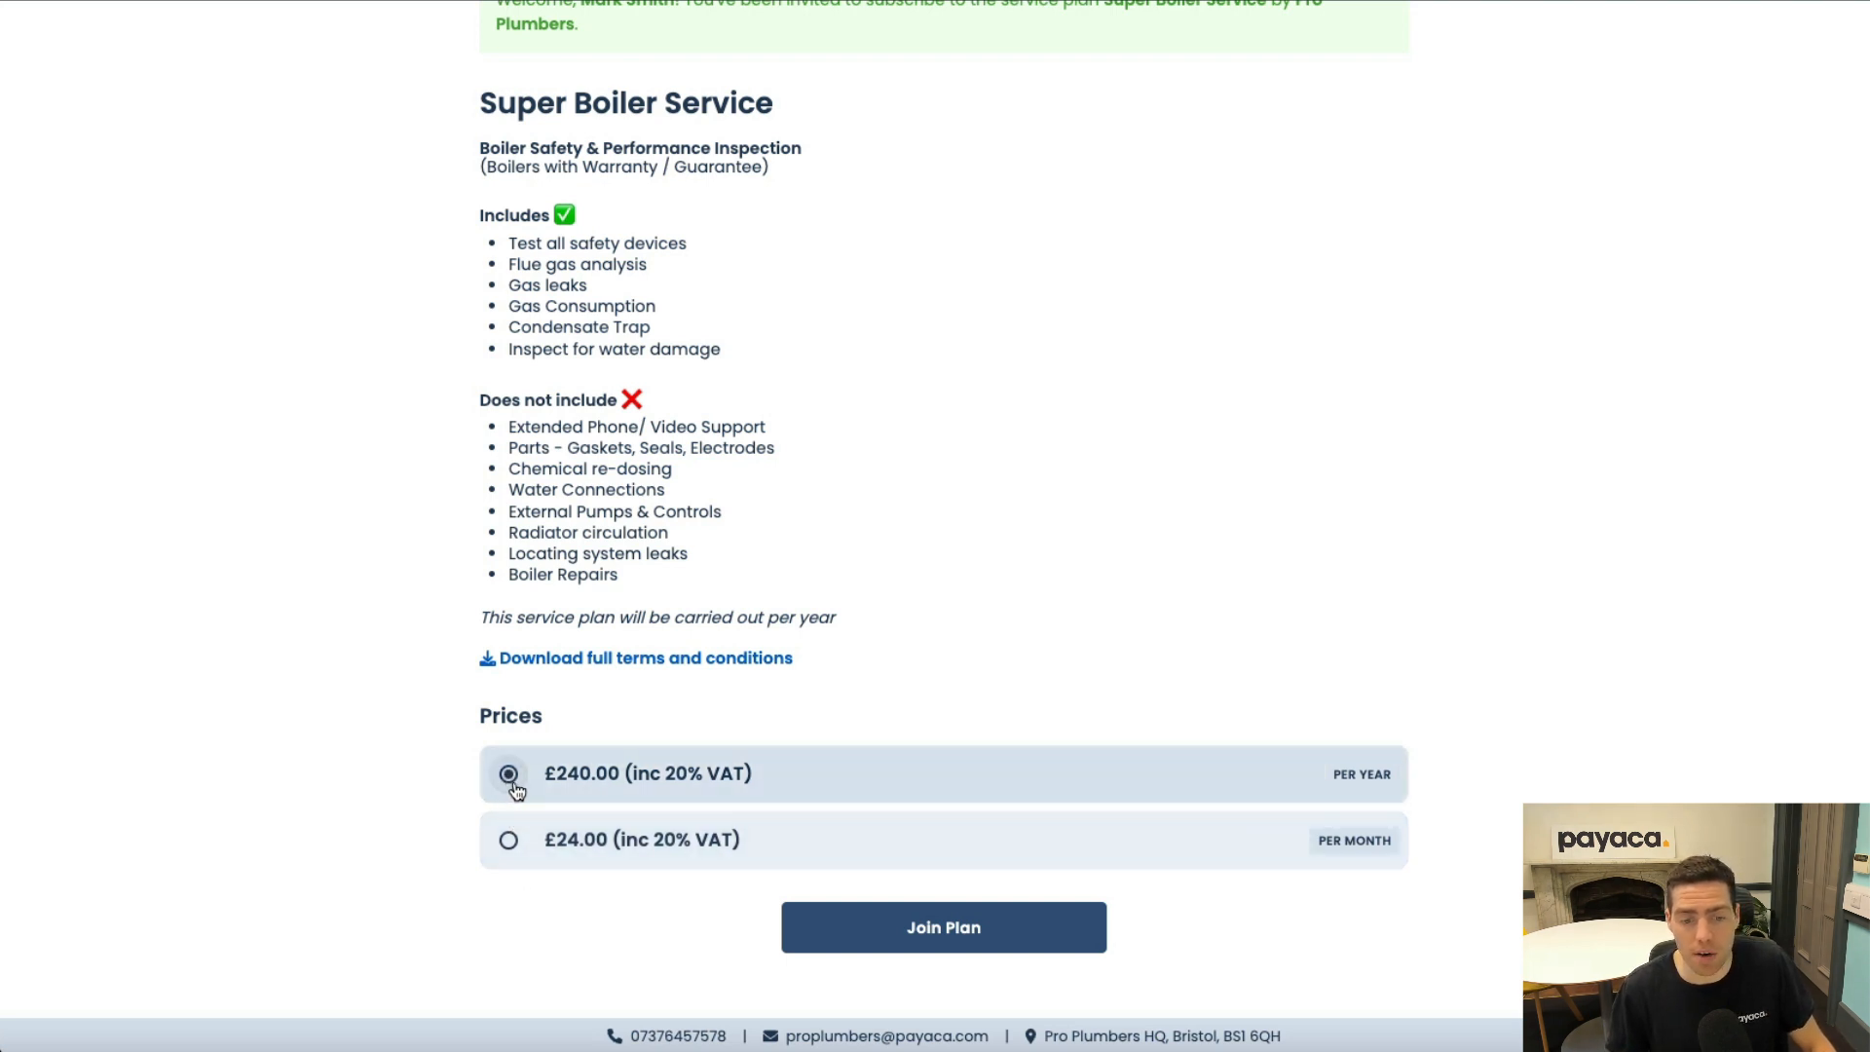
{"action": "left_click", "coordinate": [905, 938]}
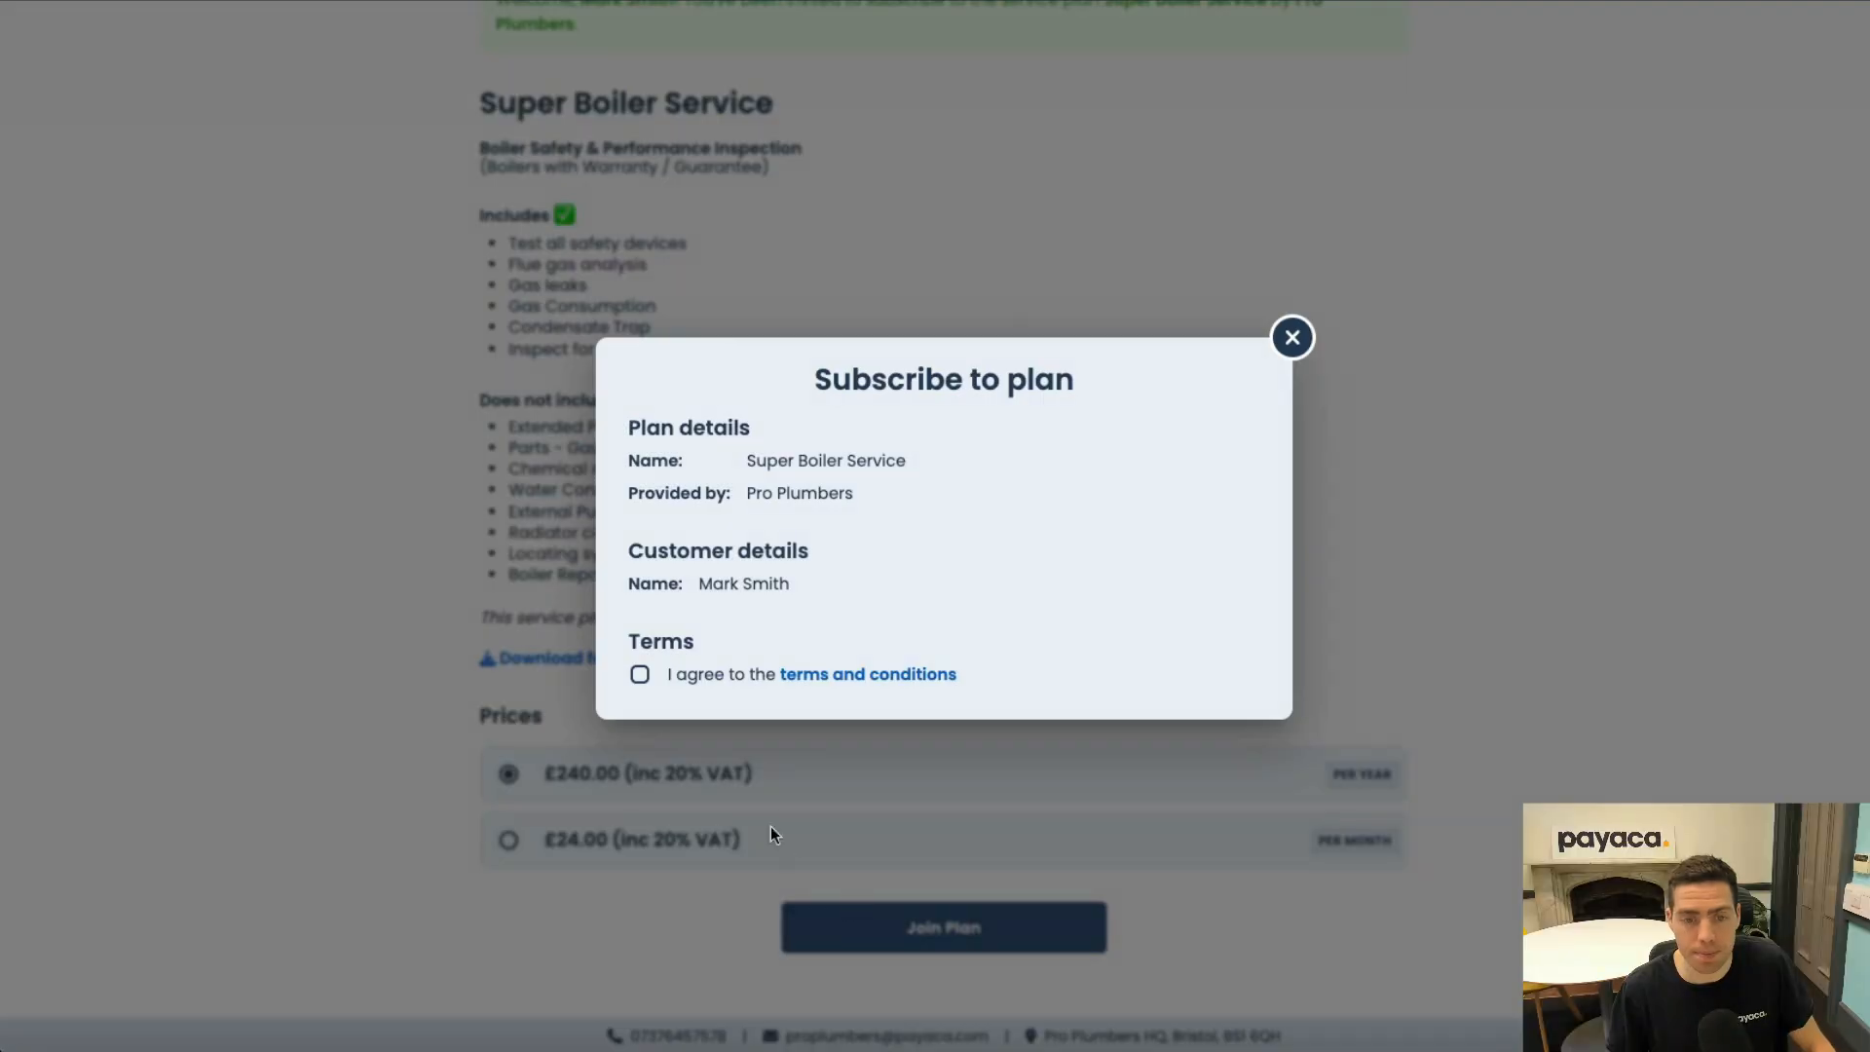
Agree to the terms and conditions and pay for the subscription by card, filling in the card number, expiry, CVC and postal code.
{"action": "left_click", "coordinate": [640, 675]}
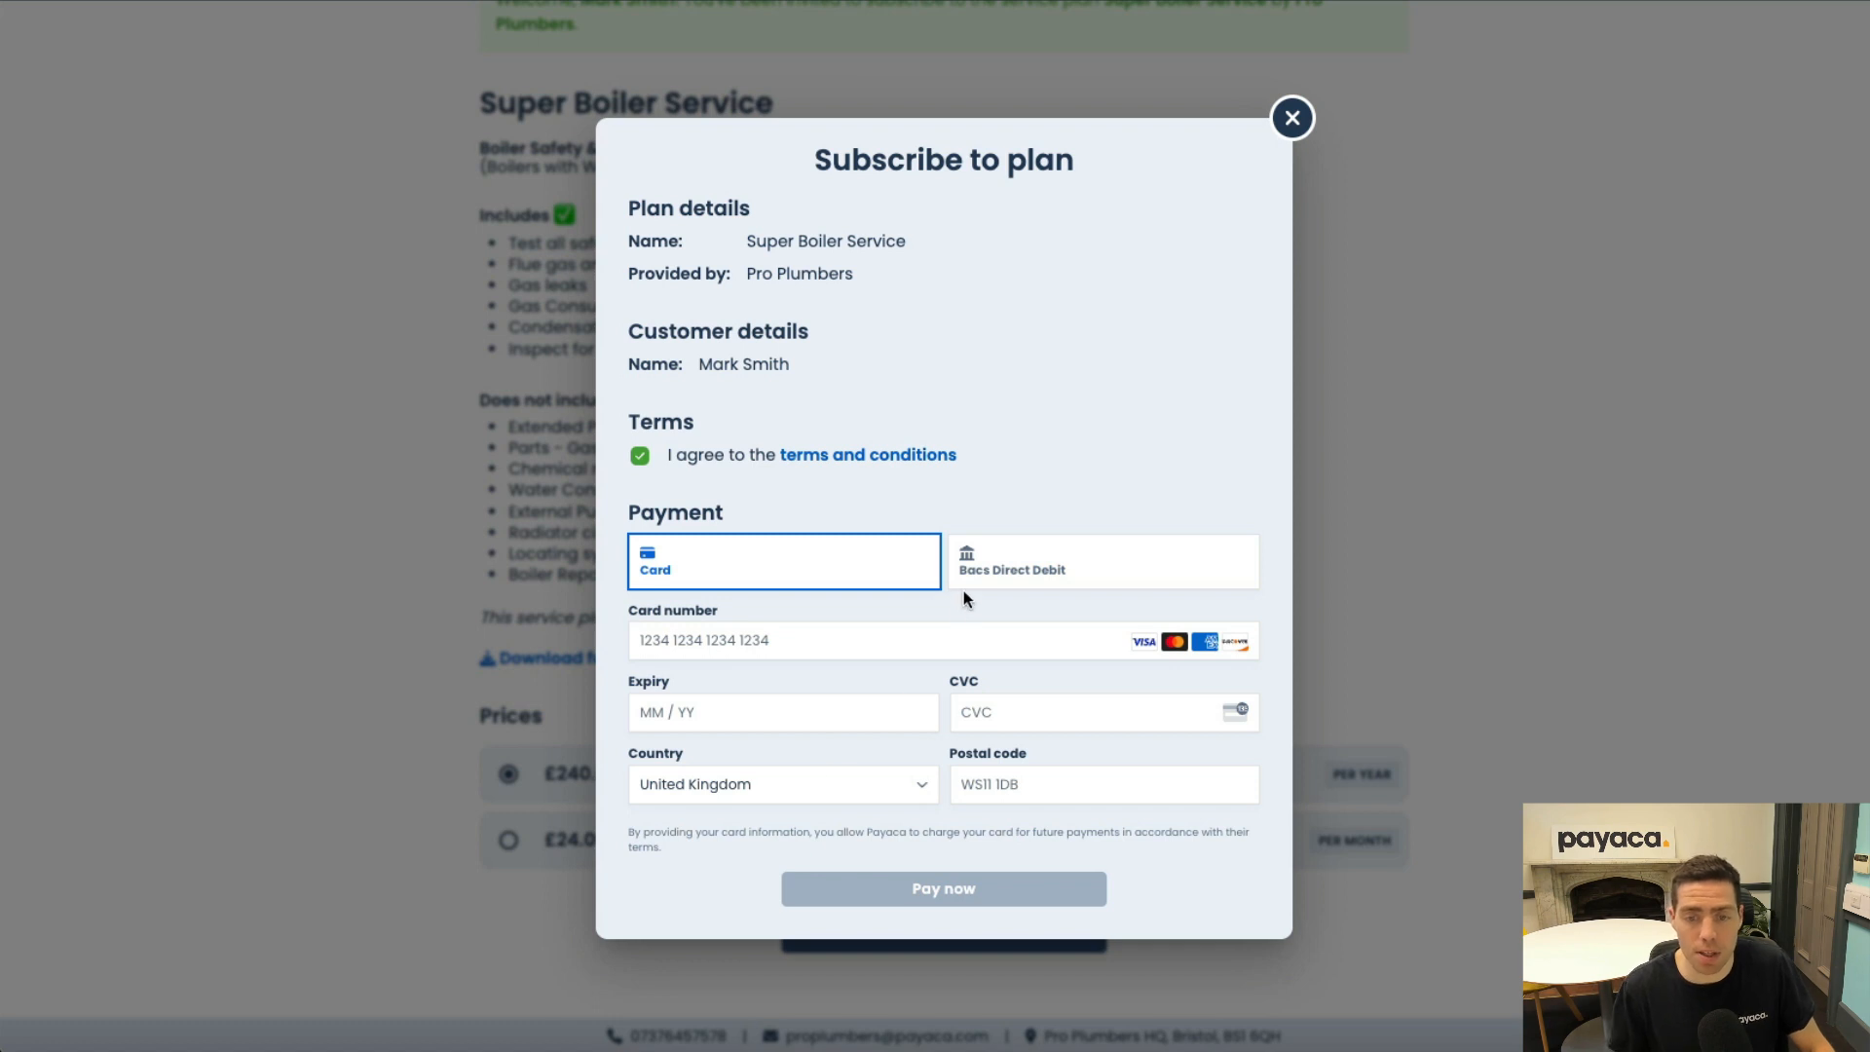
{"action": "left_click", "coordinate": [991, 579]}
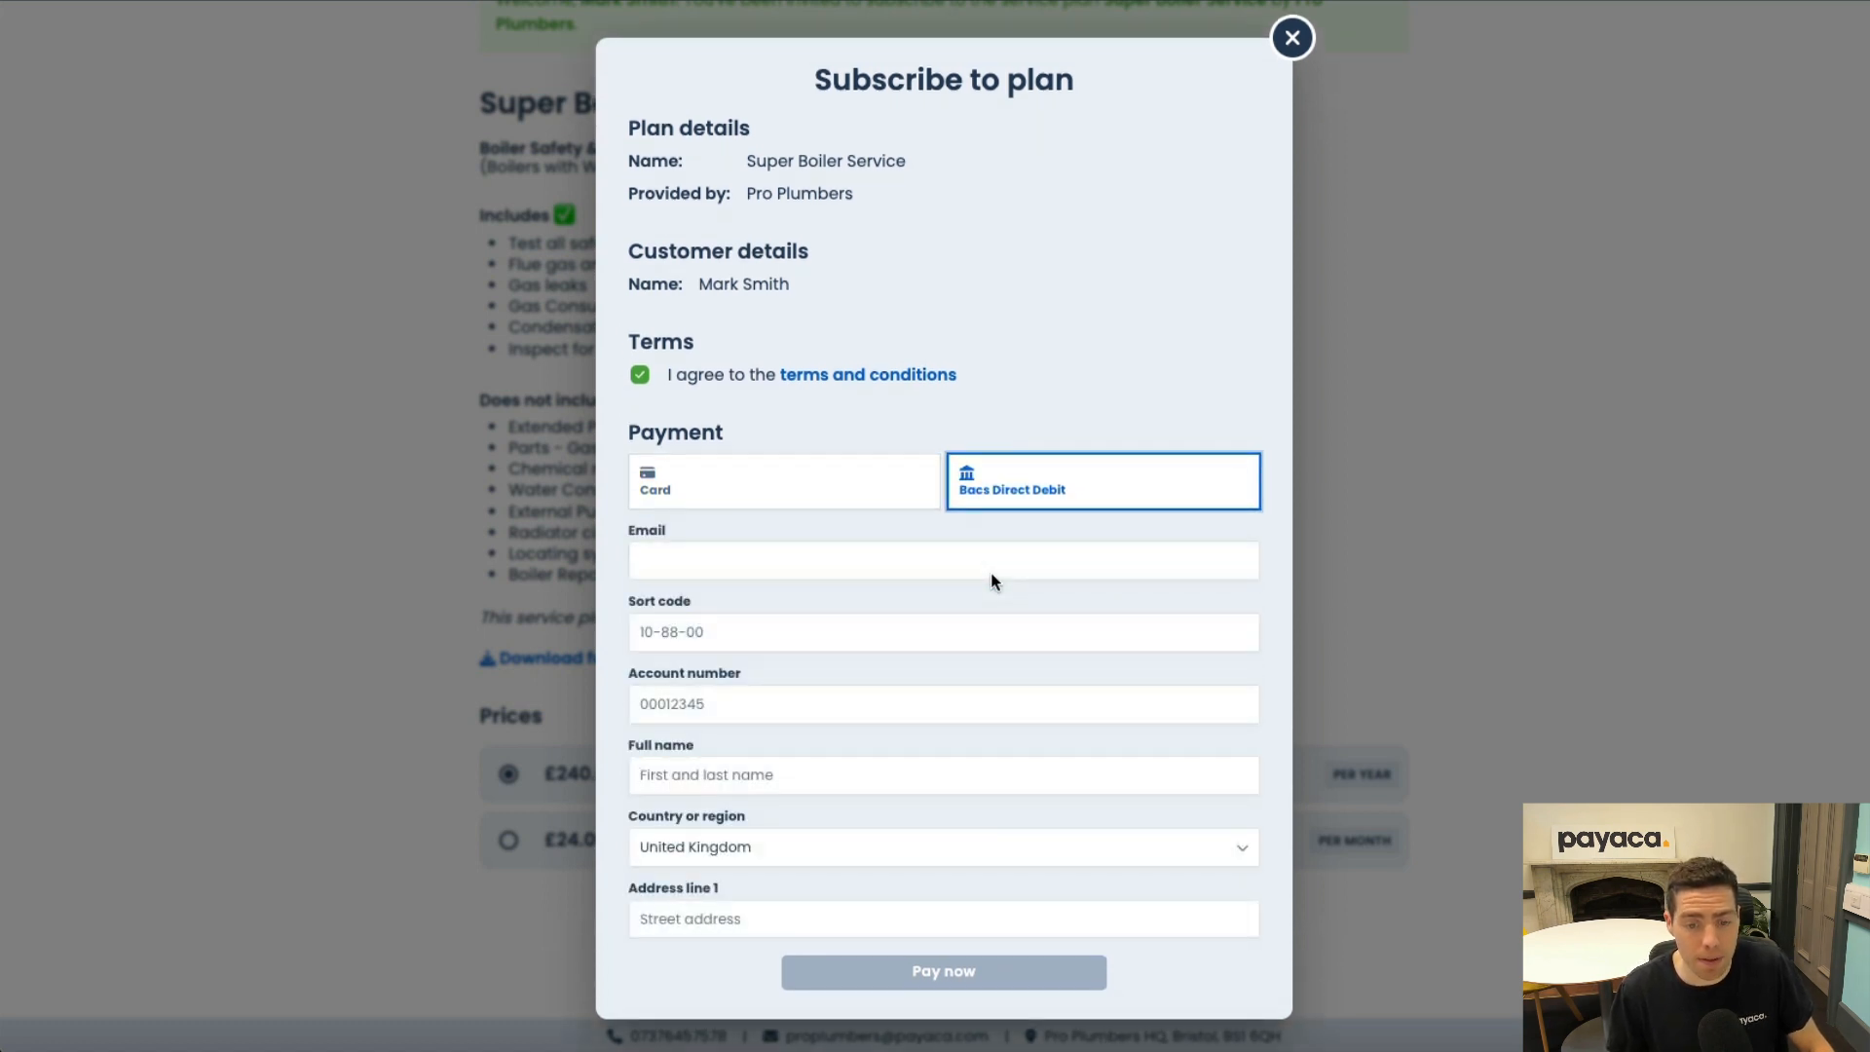
{"action": "left_click", "coordinate": [843, 482]}
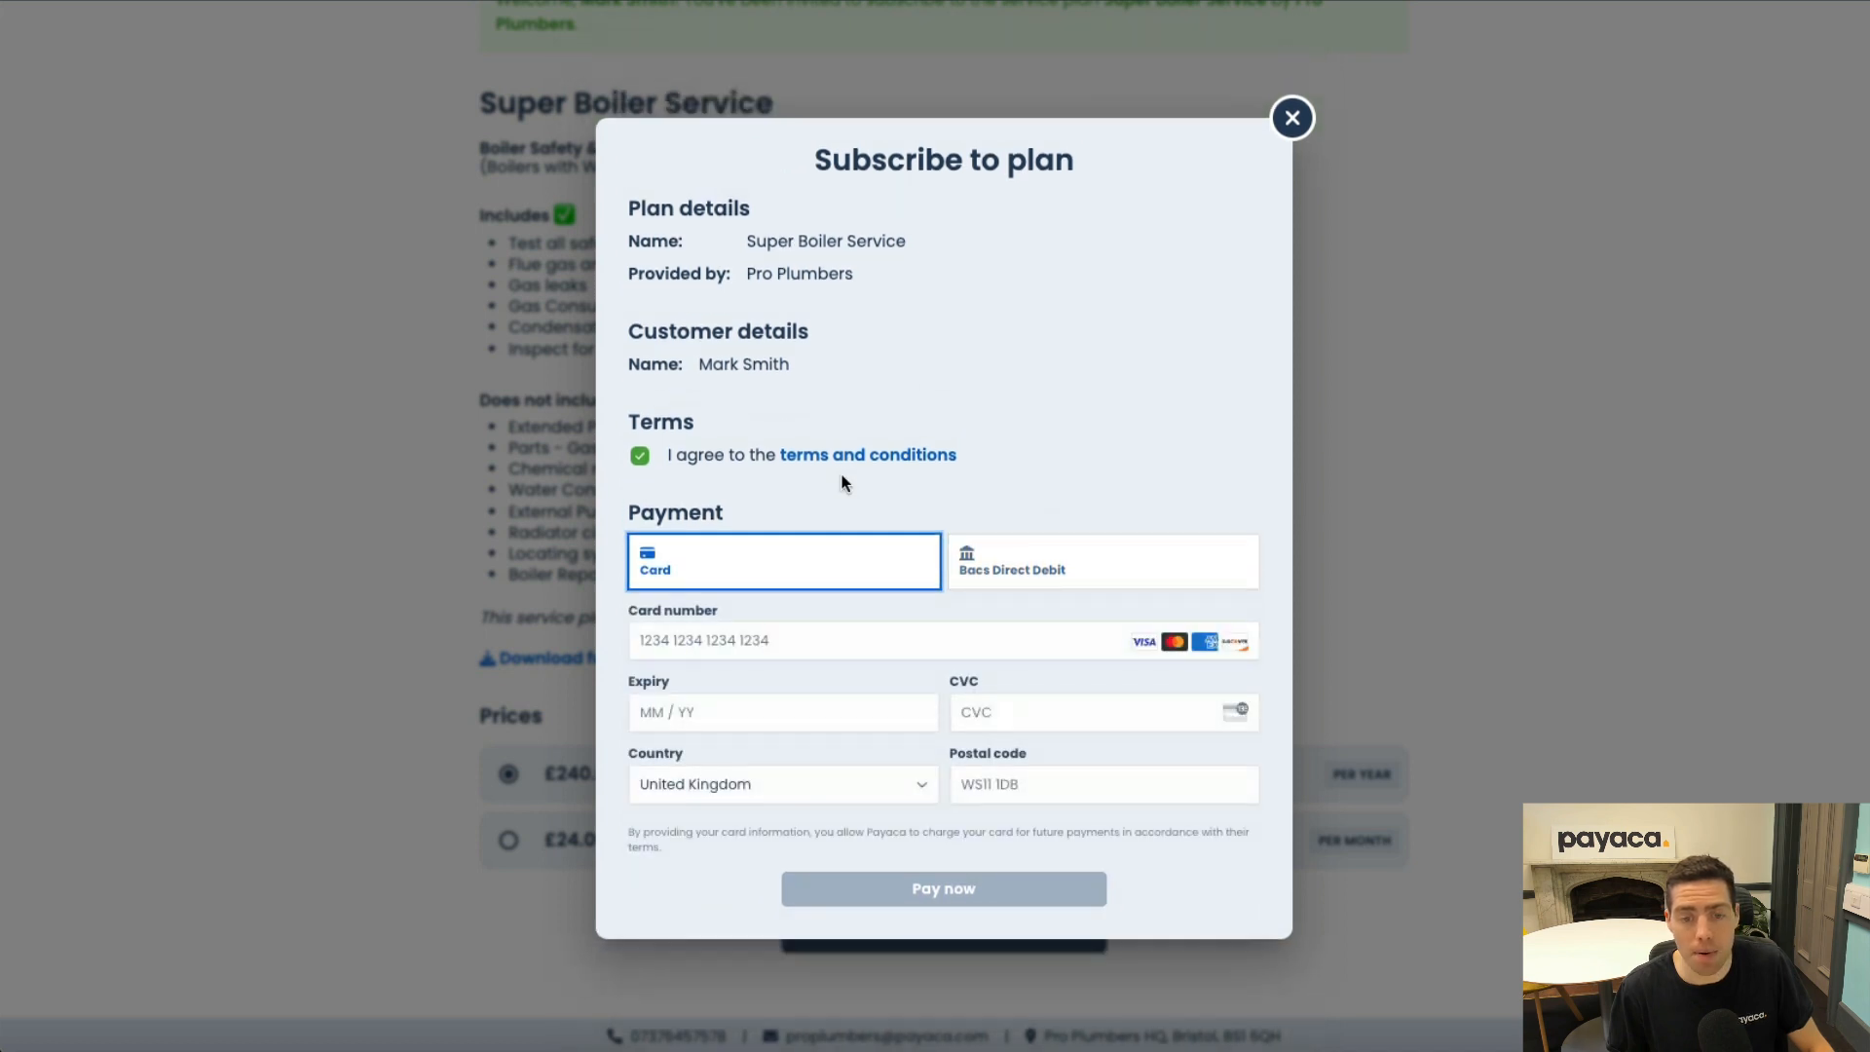
{"action": "left_click", "coordinate": [837, 658]}
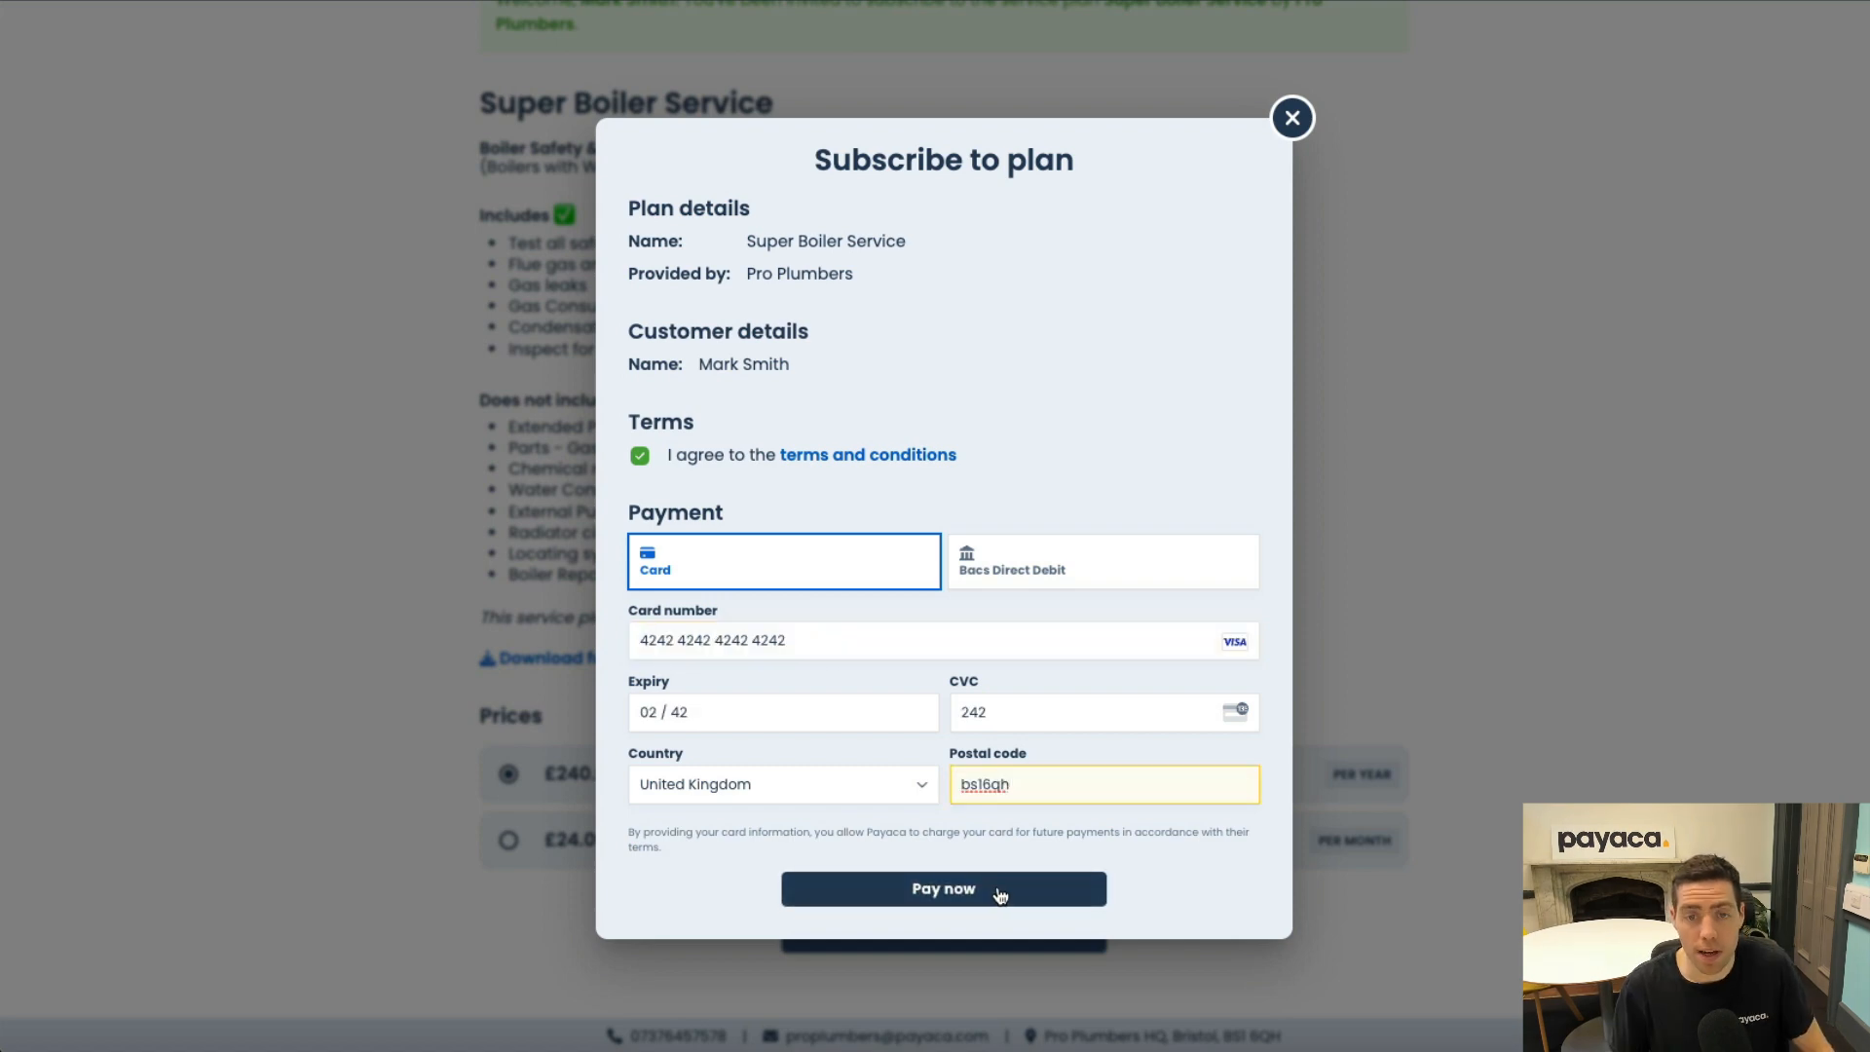
{"action": "left_click", "coordinate": [998, 888]}
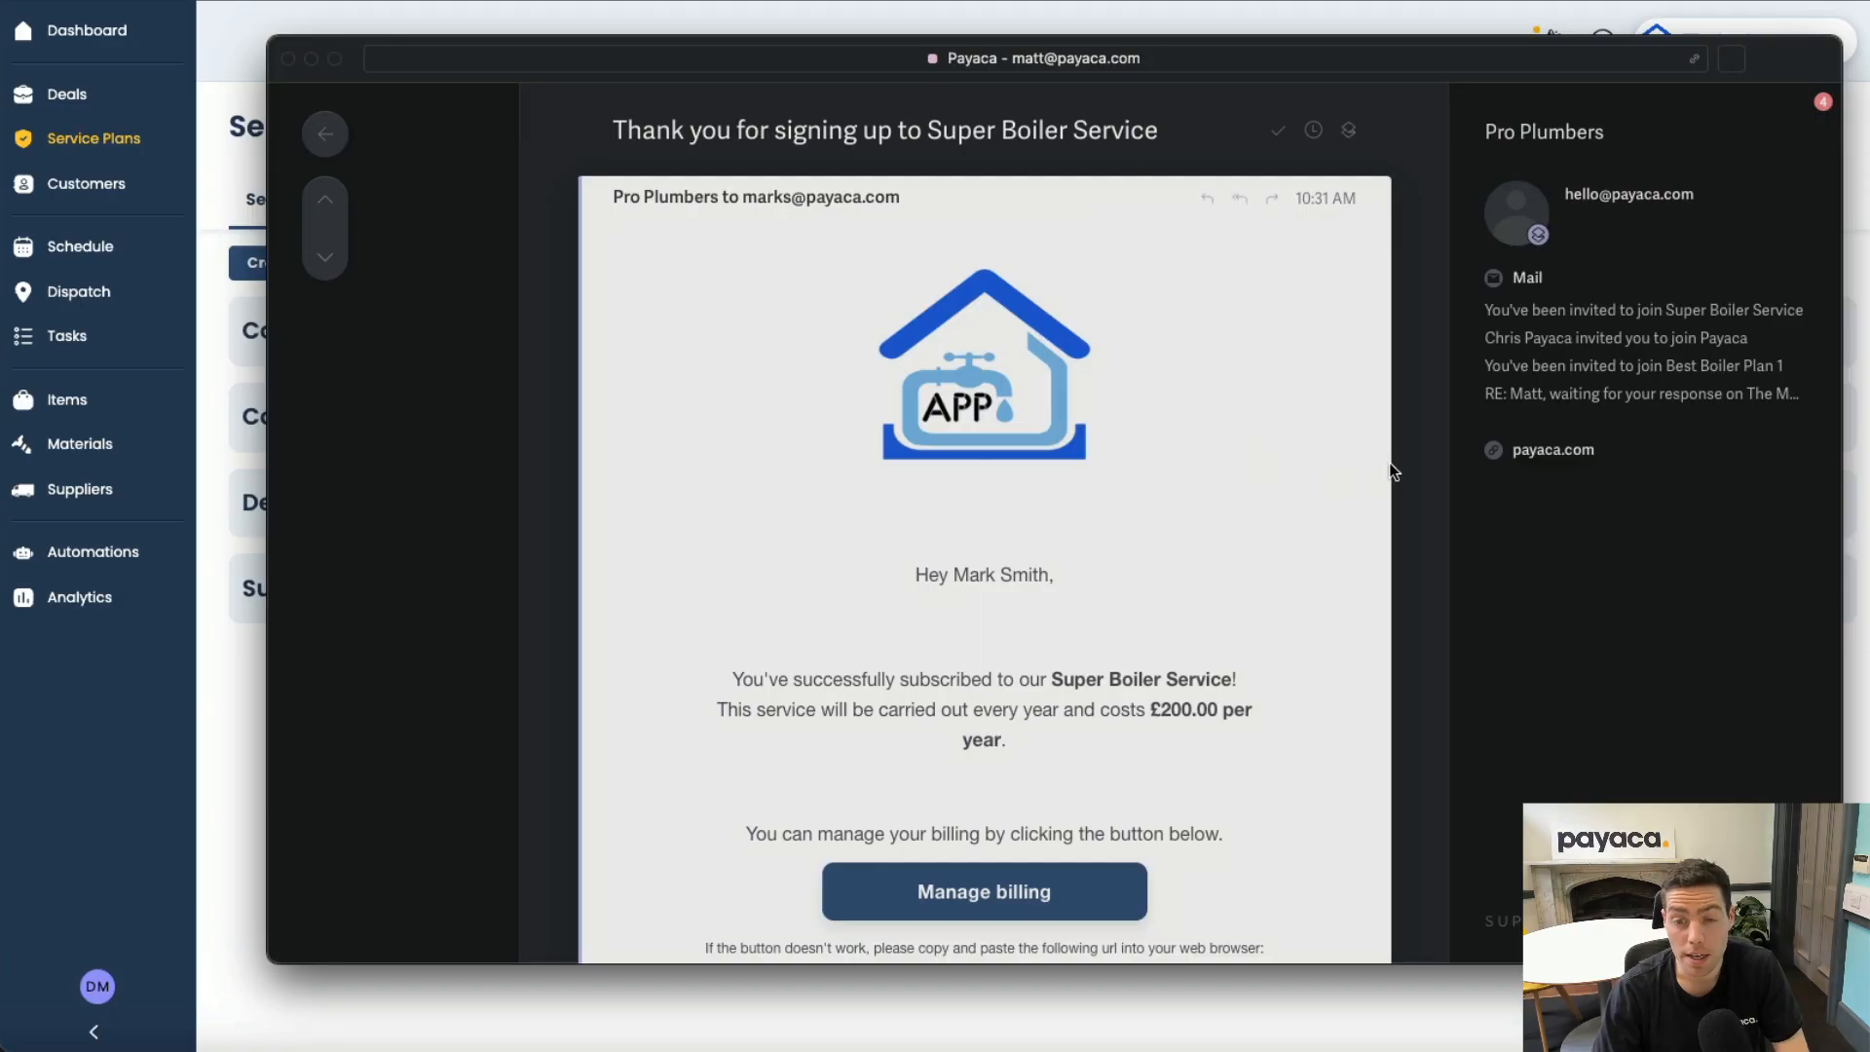
Read through the Super Boiler Service sign-up confirmation email down to its attached terms and conditions.
{"action": "scroll", "coordinate": [1382, 460], "scroll_direction": "down", "scroll_amount": 2}
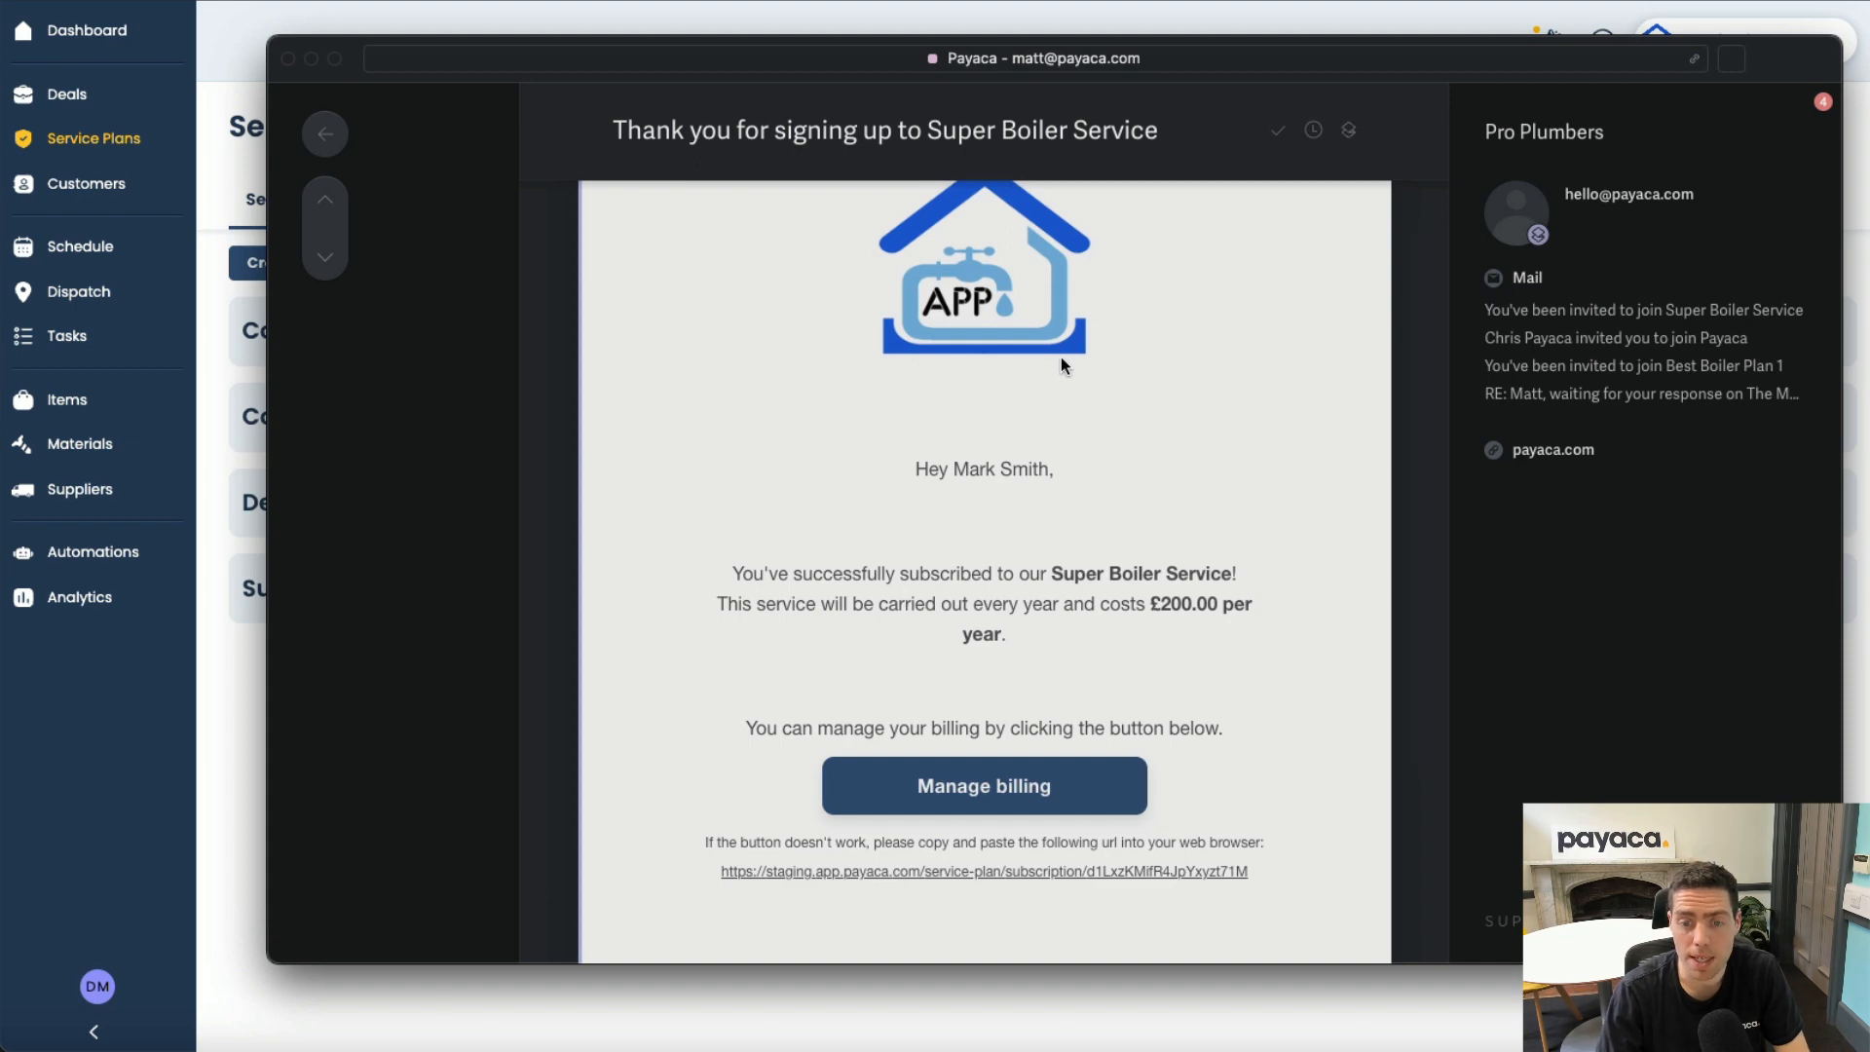
{"action": "scroll", "coordinate": [1062, 360], "scroll_direction": "down", "scroll_amount": 1}
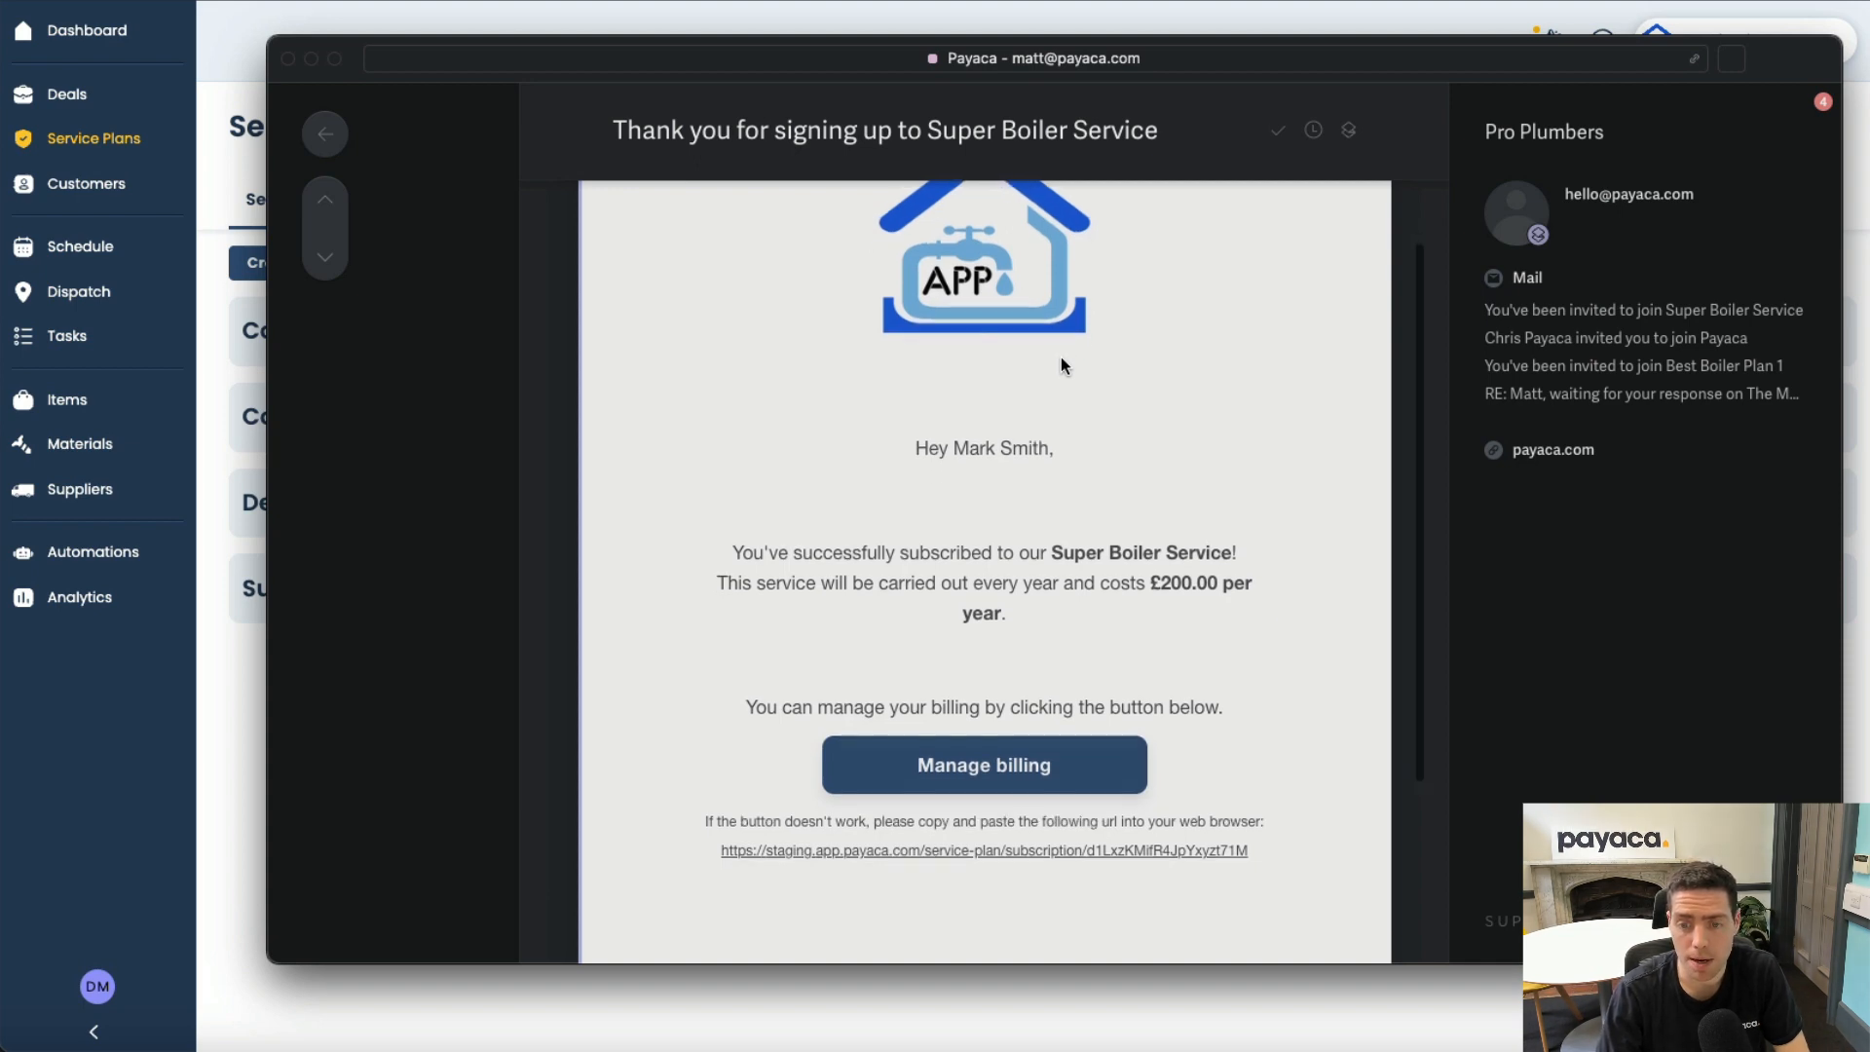
{"action": "scroll", "coordinate": [1061, 362], "scroll_direction": "down", "scroll_amount": 5}
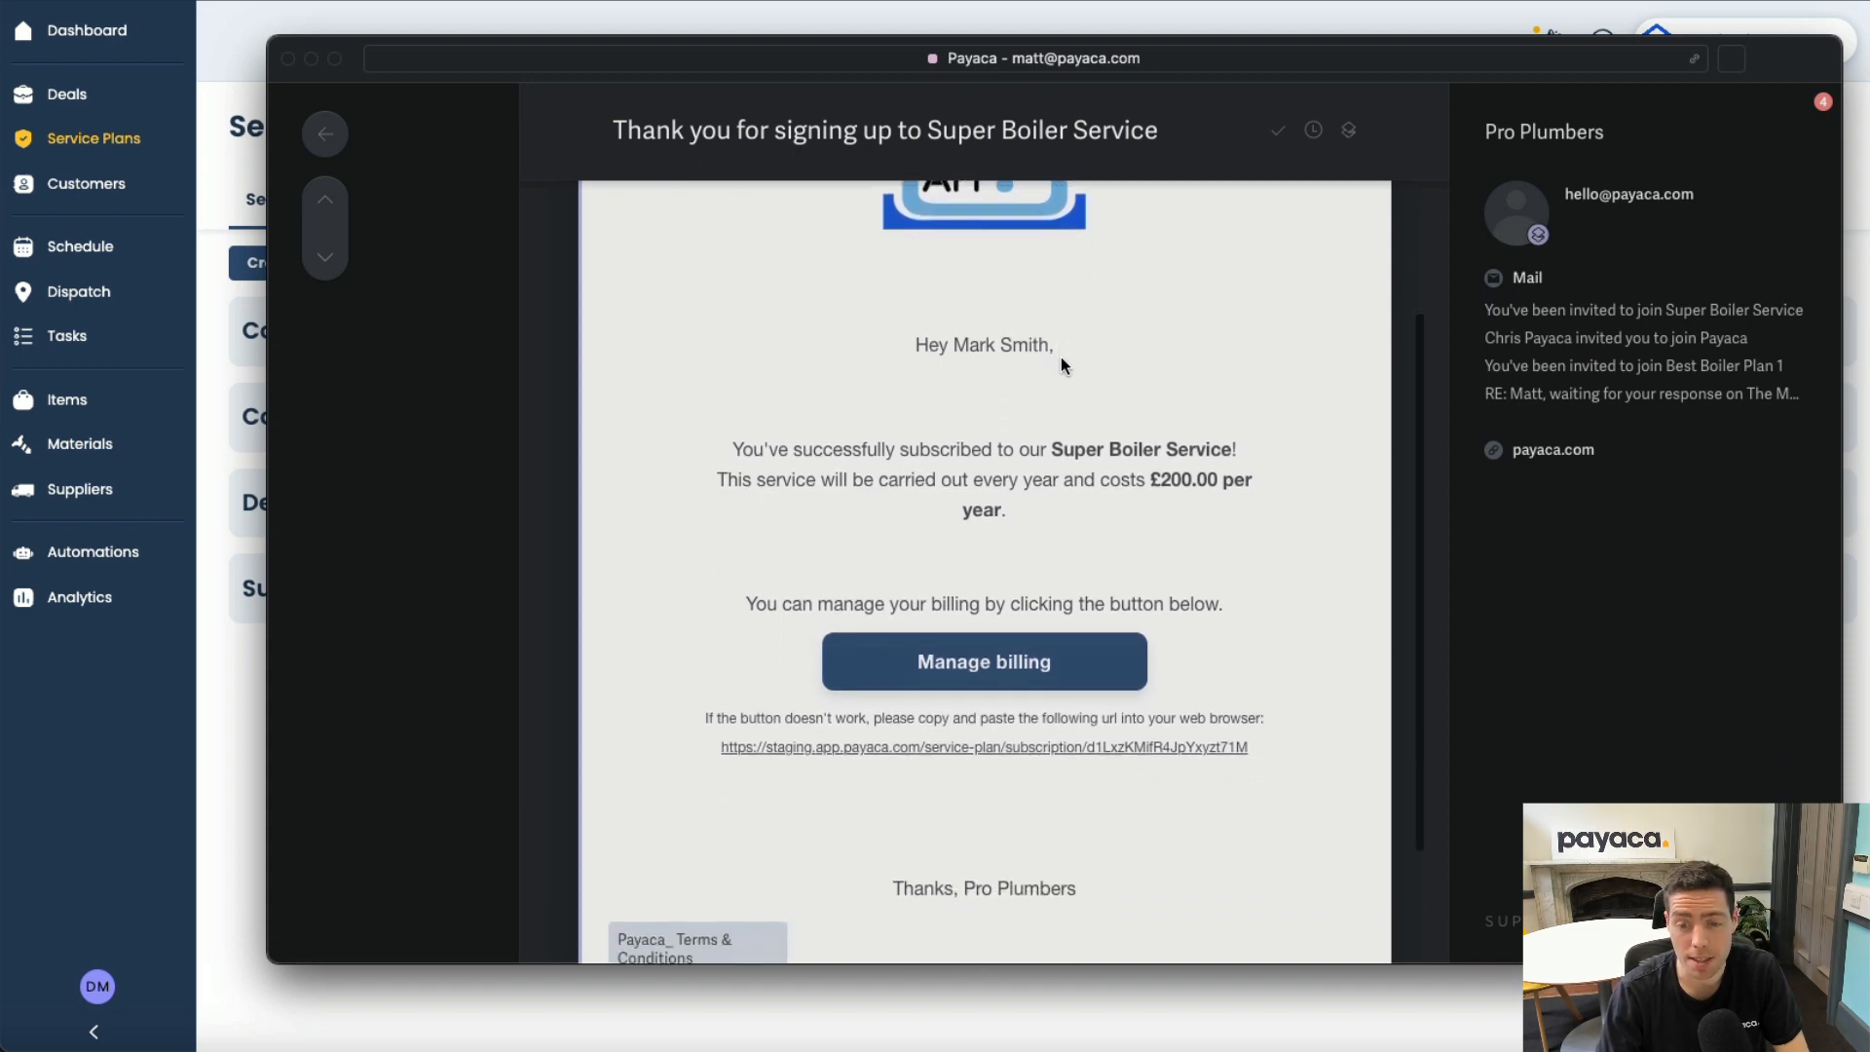
{"action": "scroll", "coordinate": [643, 664], "scroll_direction": "up", "scroll_amount": 1}
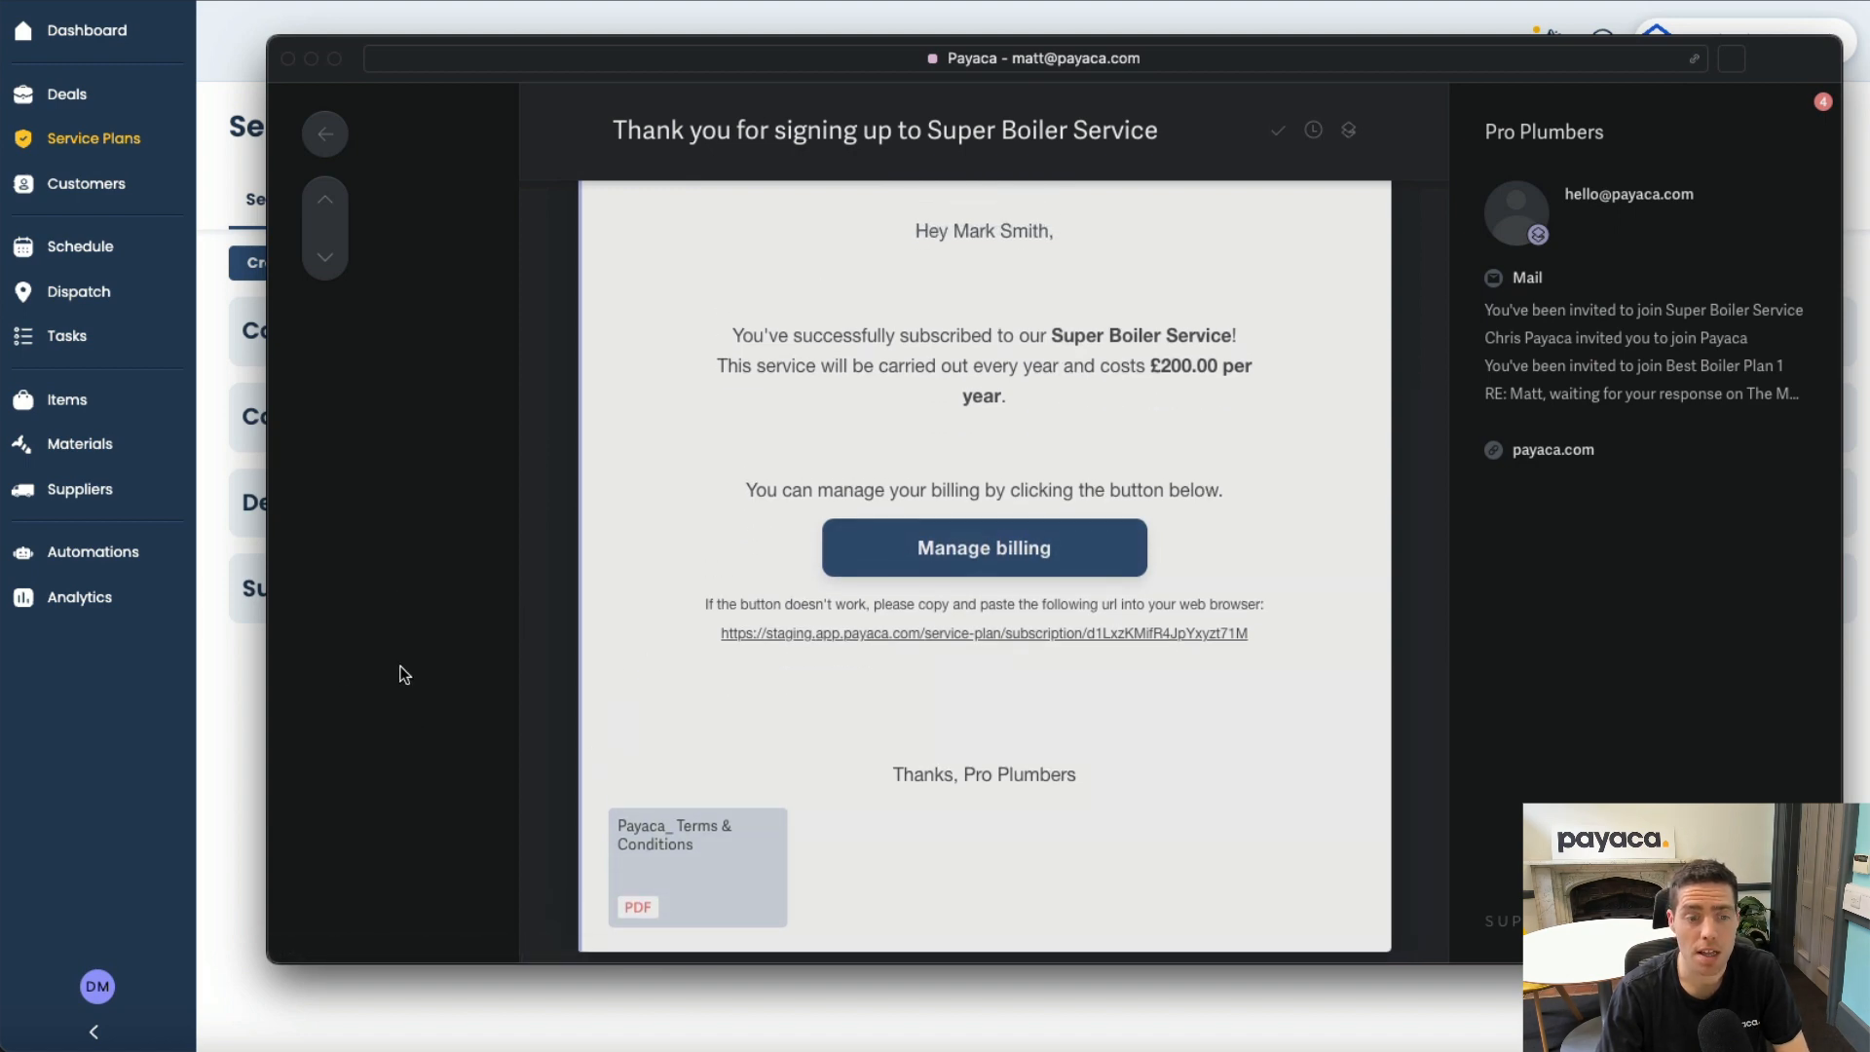
Return to the service plans list and expand Super Boiler Service to view its subscribers.
{"action": "left_click", "coordinate": [245, 715]}
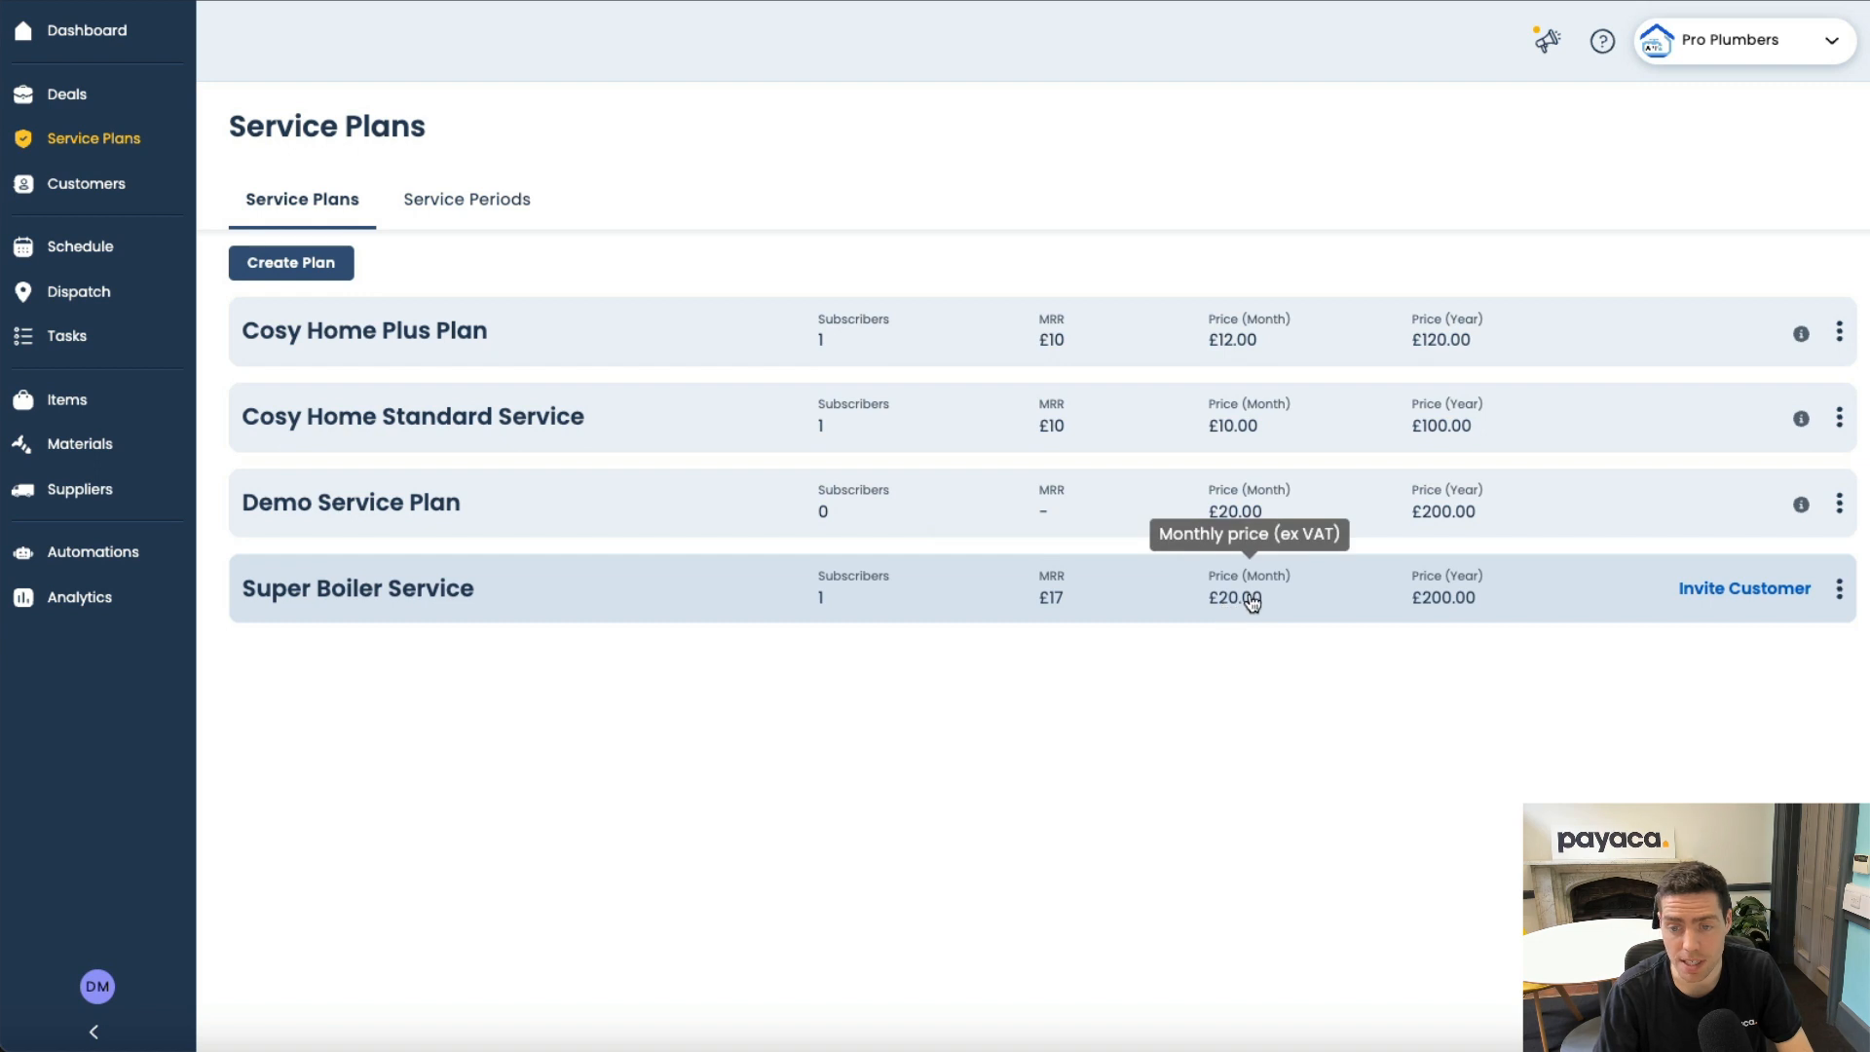
{"action": "left_click", "coordinate": [661, 608]}
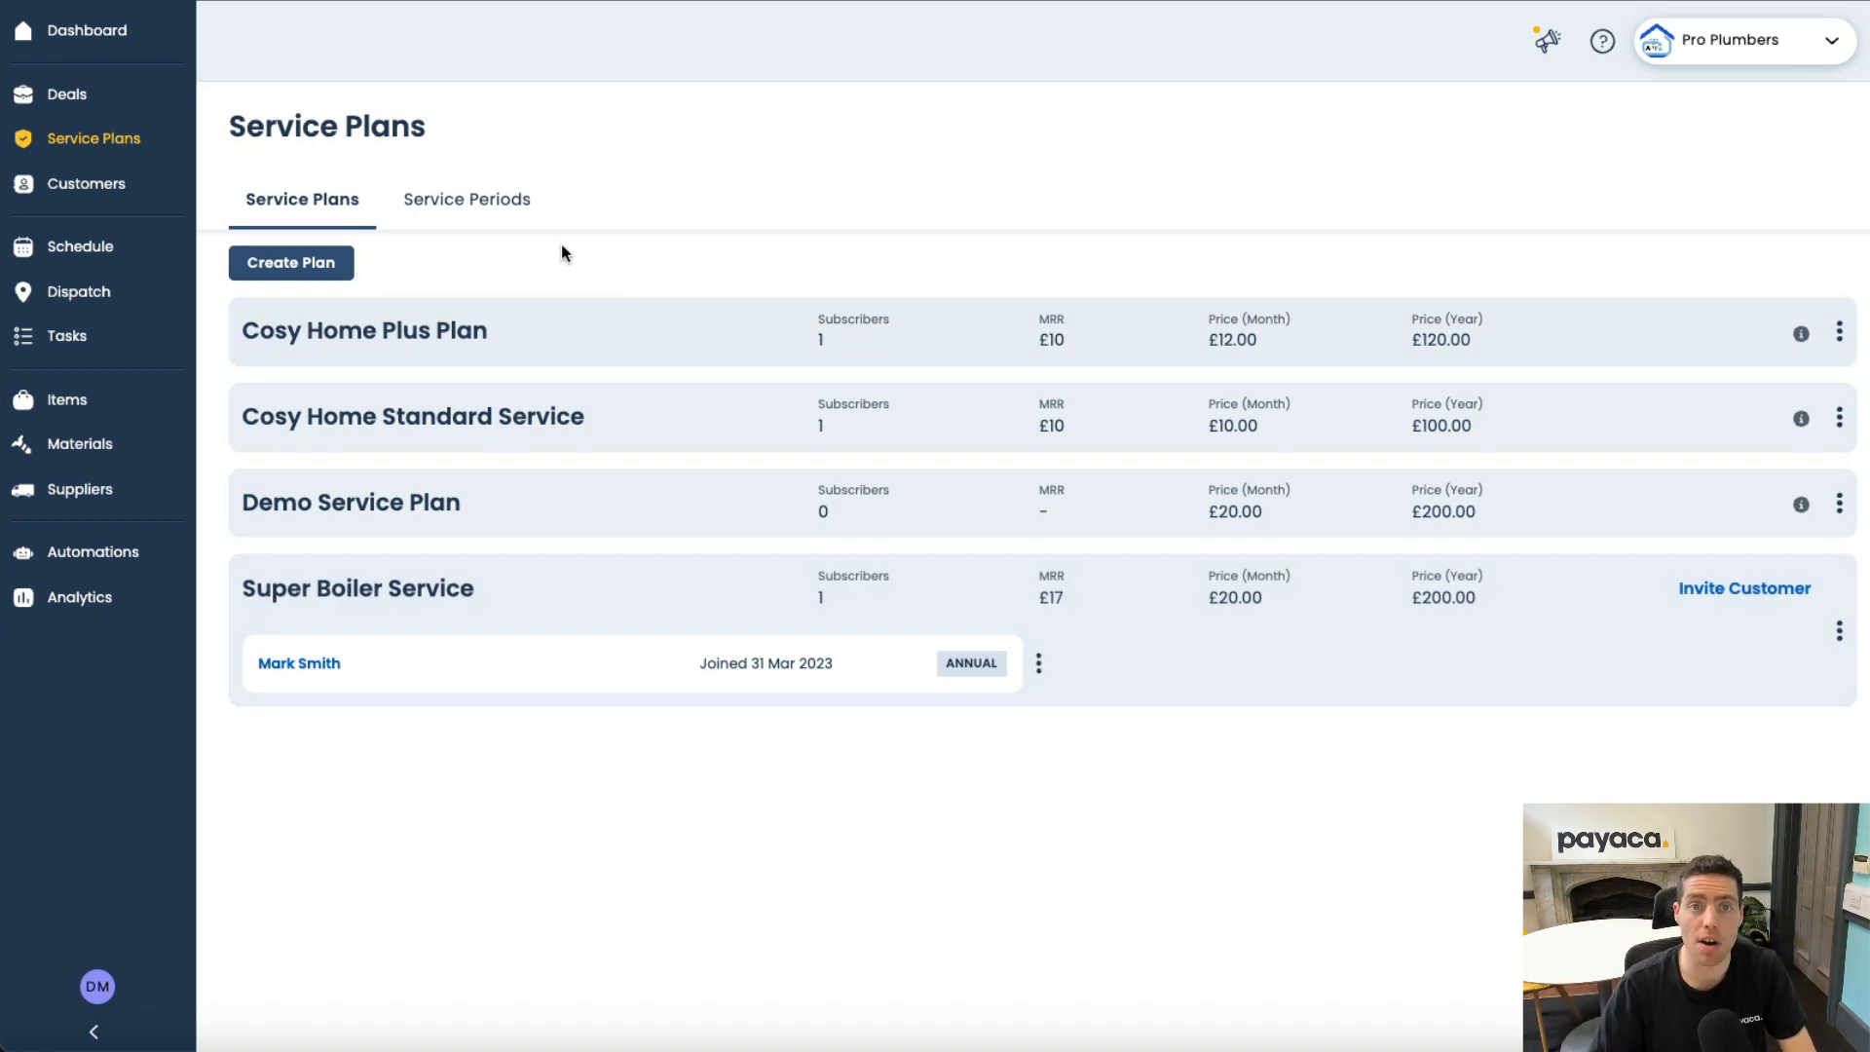
Arrange the Boiler Service commitment in the customer's 2023 Super Boiler Service period by creating its event for 31 March 2023, 11:00 to 12:00.
{"action": "left_click", "coordinate": [493, 222]}
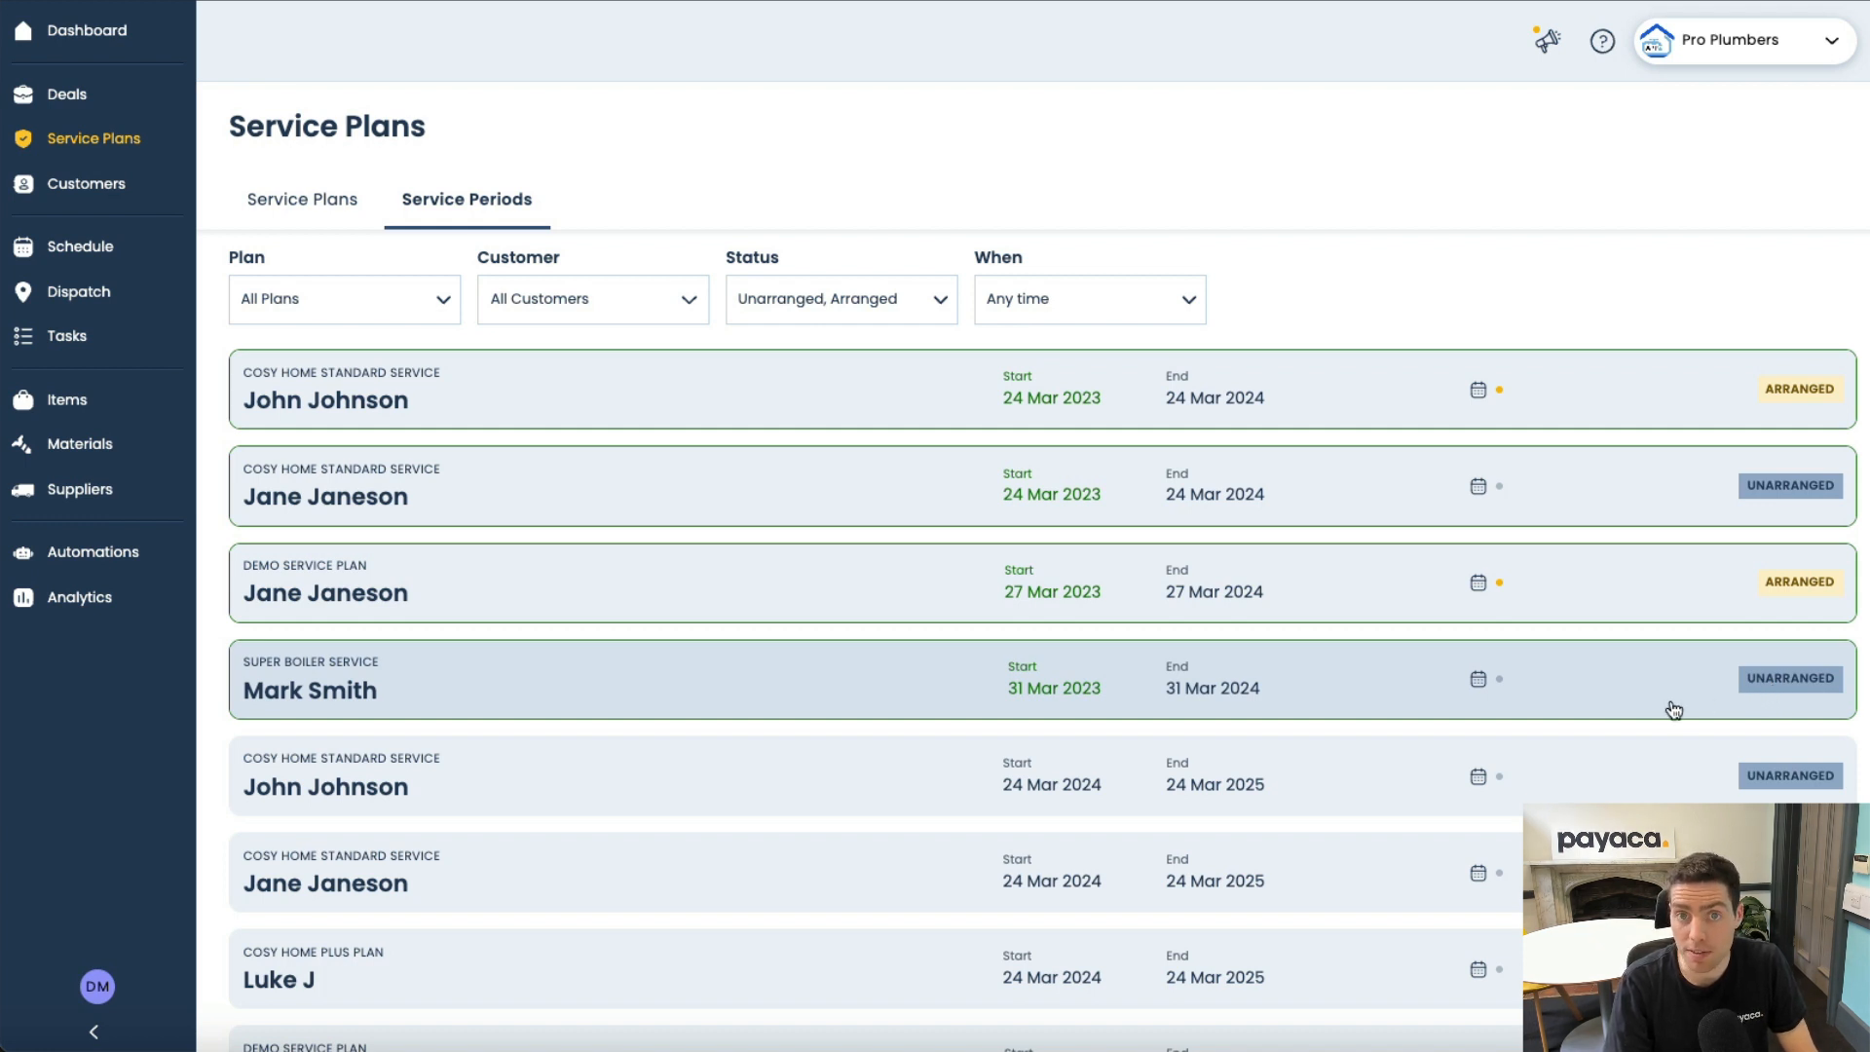
{"action": "left_click", "coordinate": [616, 703]}
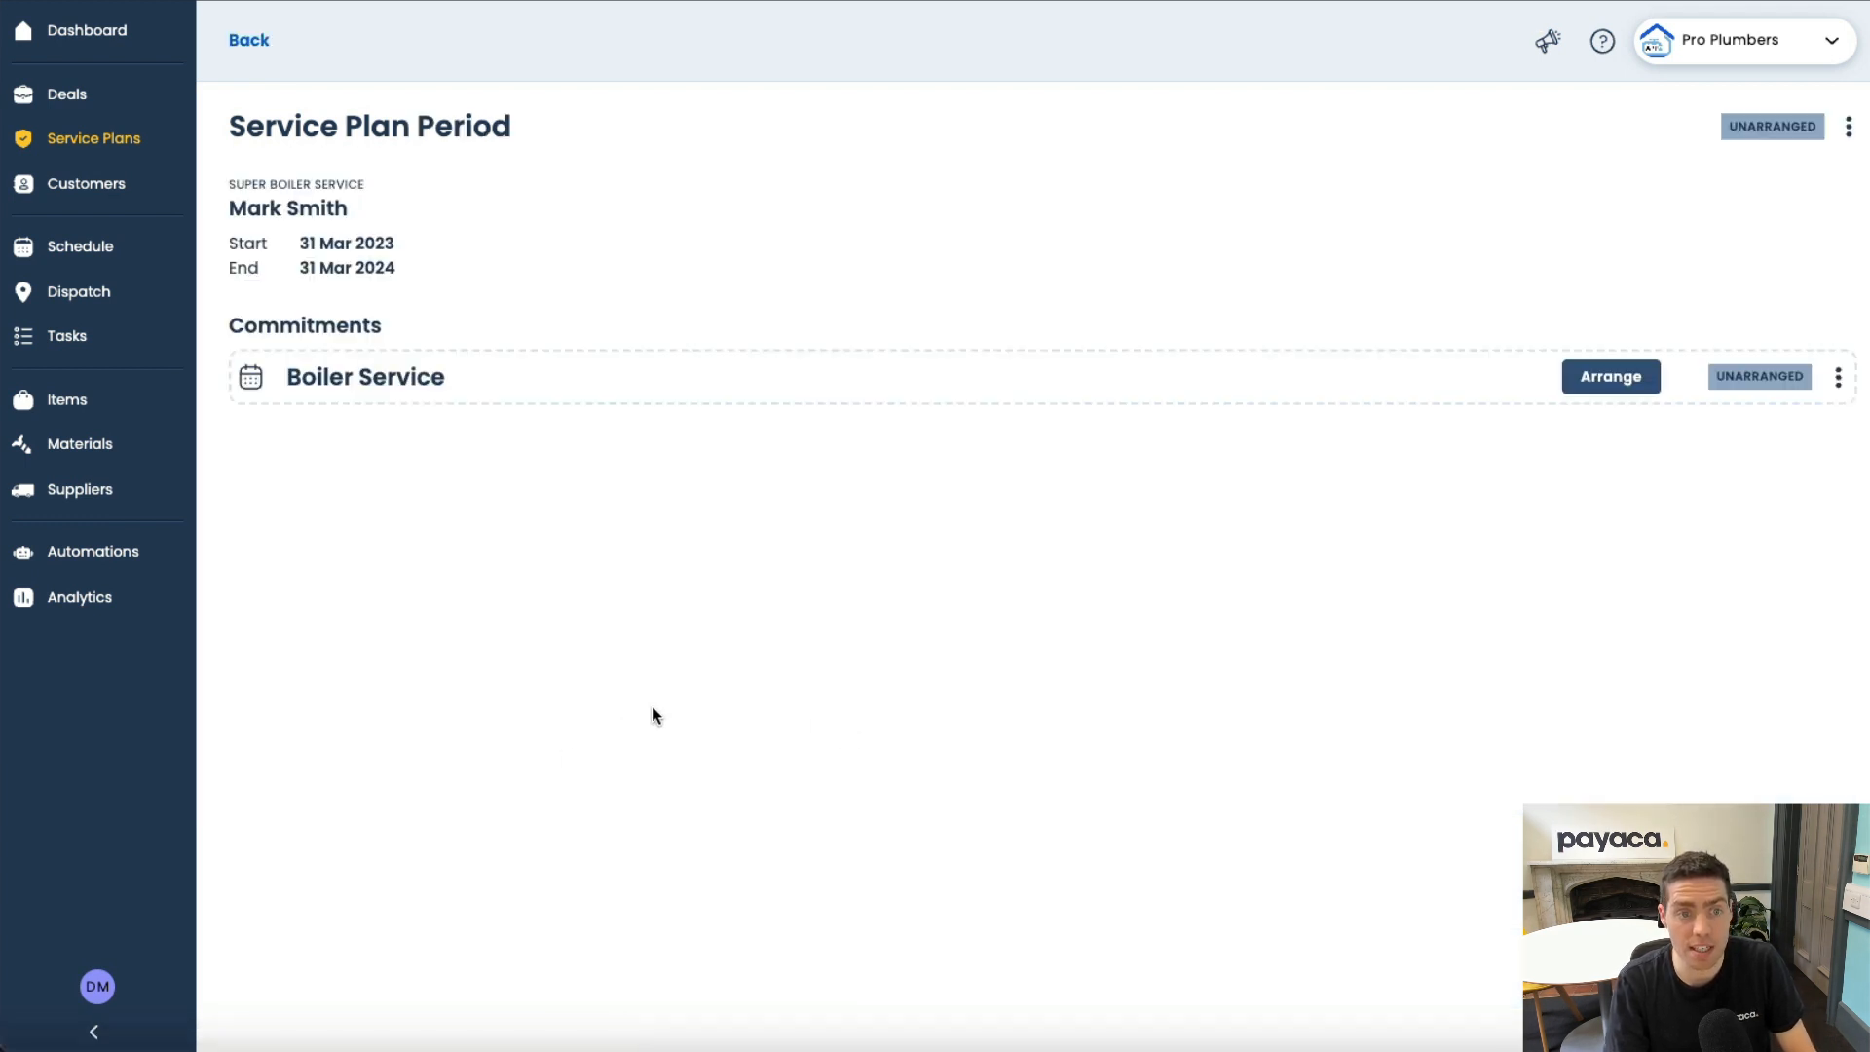
{"action": "left_click", "coordinate": [1643, 380]}
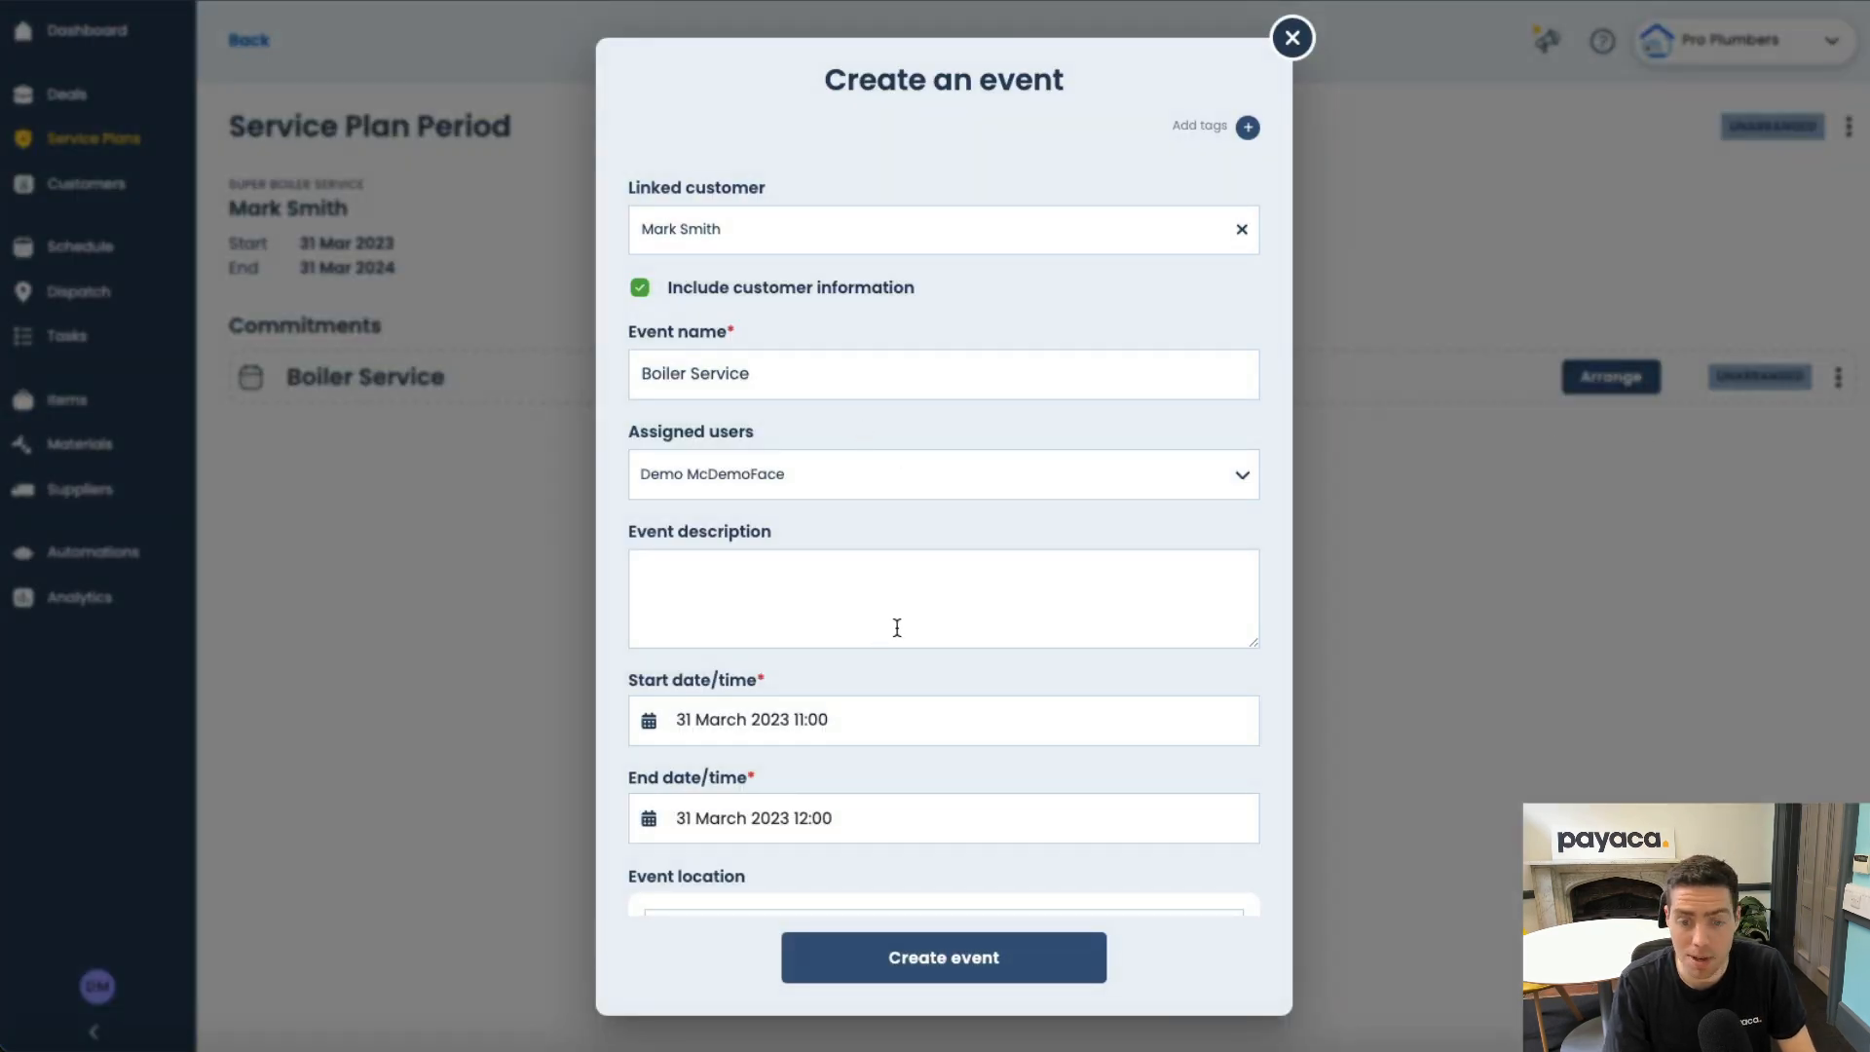
{"action": "scroll", "coordinate": [897, 627], "scroll_direction": "down", "scroll_amount": 2}
{"action": "scroll", "coordinate": [887, 686], "scroll_direction": "up", "scroll_amount": 1}
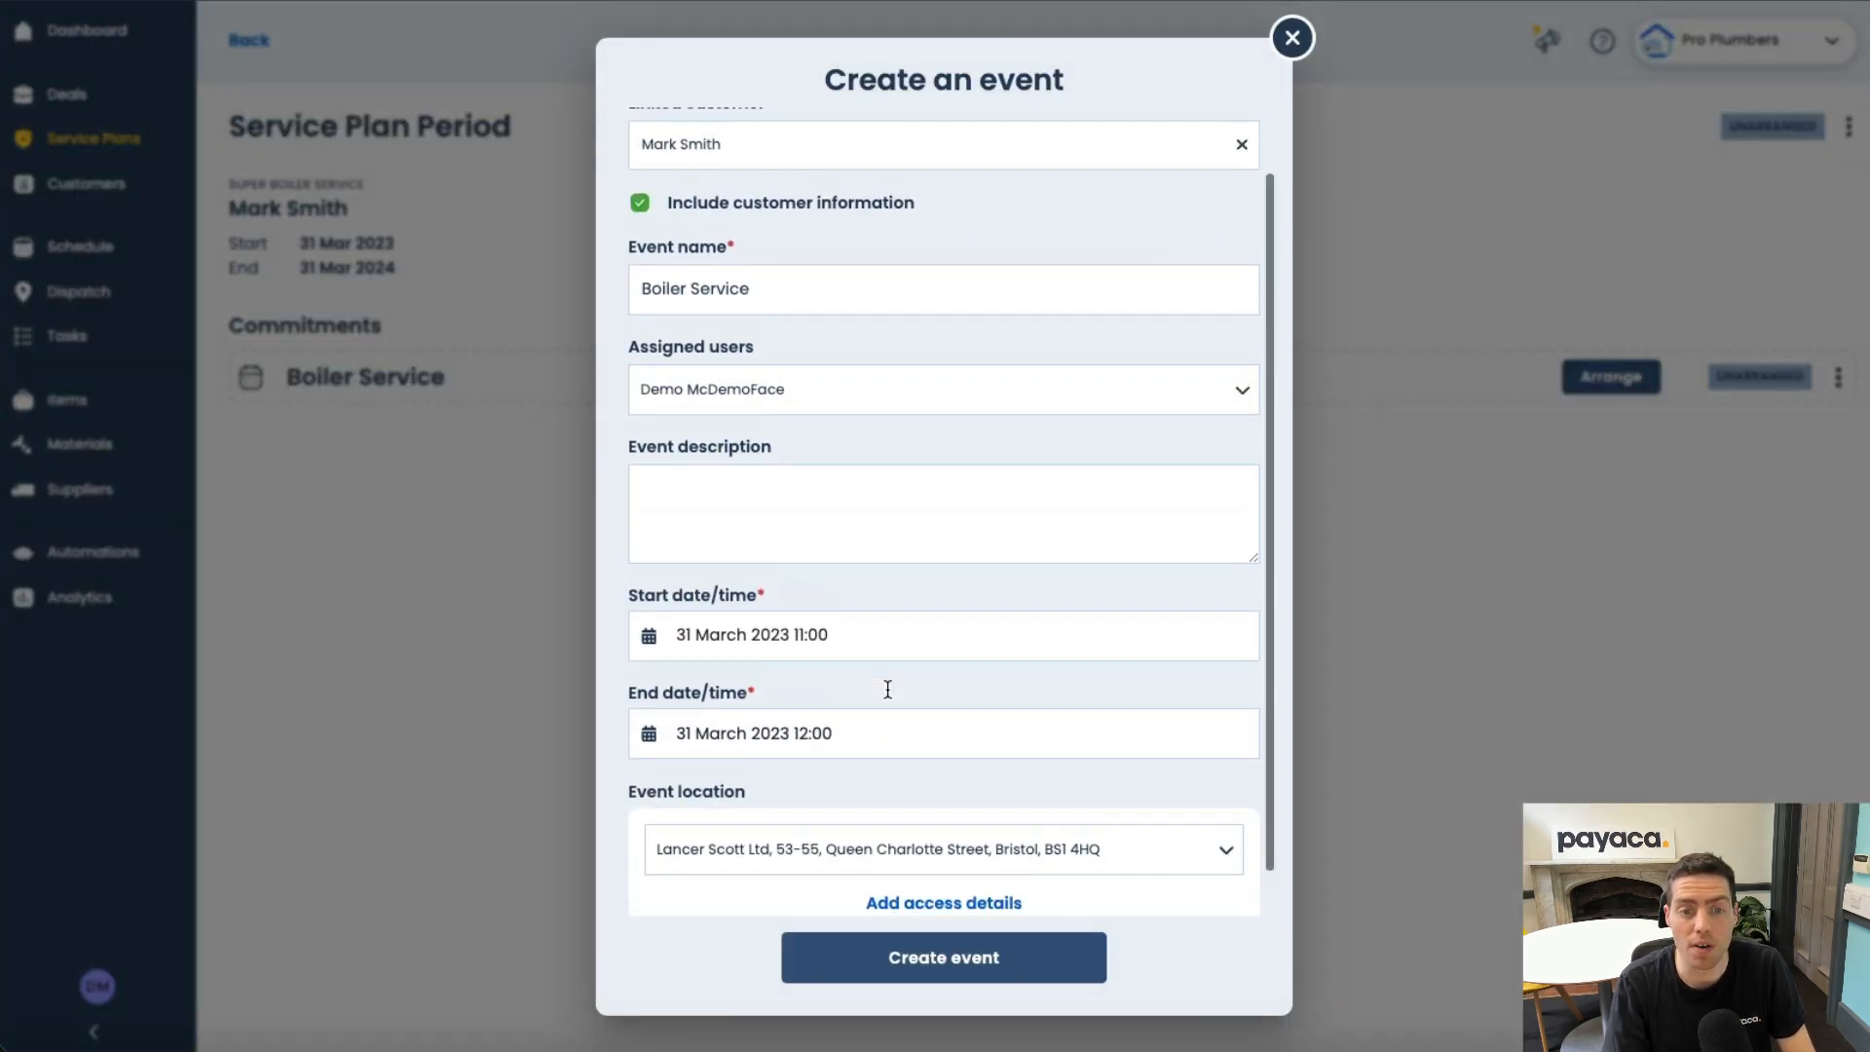
{"action": "scroll", "coordinate": [888, 689], "scroll_direction": "up", "scroll_amount": 2}
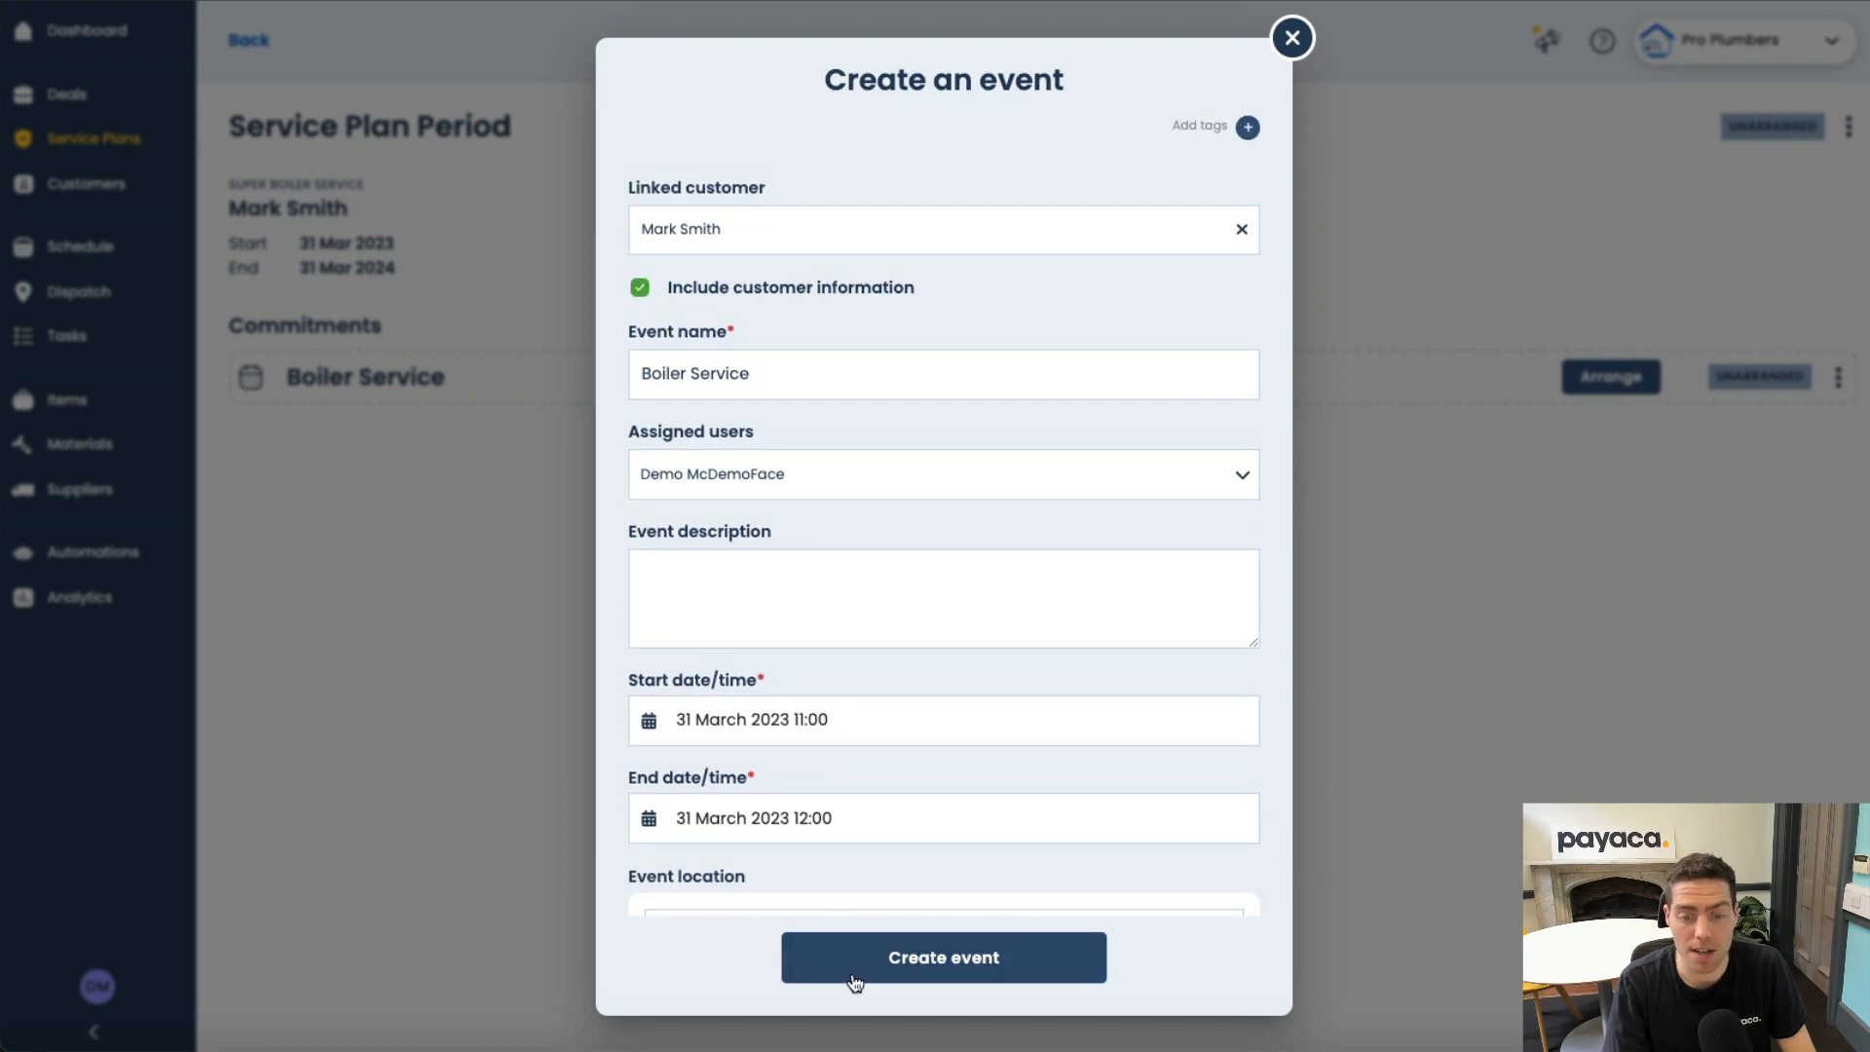
{"action": "left_click", "coordinate": [854, 982]}
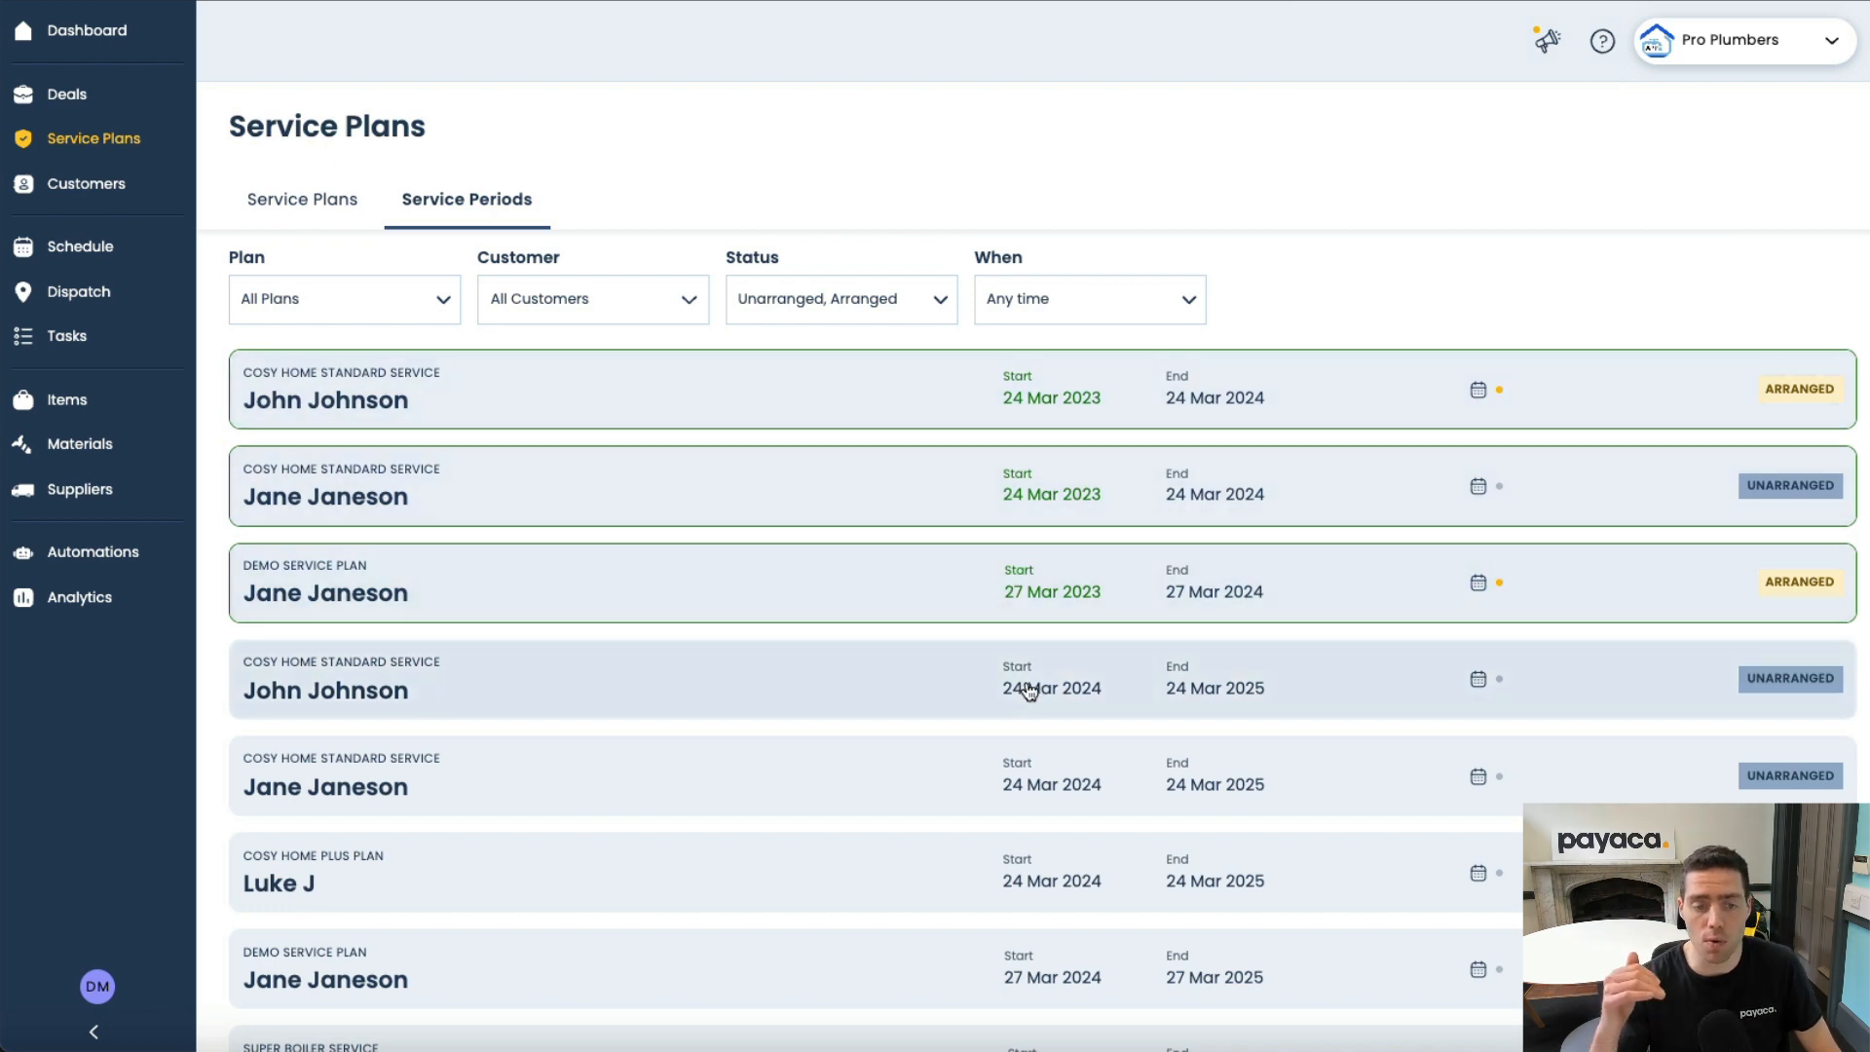
Include Complete in the service periods status filter to check finished periods, and restore it to Unarranged and Arranged.
{"action": "scroll", "coordinate": [1029, 690], "scroll_direction": "down", "scroll_amount": 1}
{"action": "scroll", "coordinate": [1028, 690], "scroll_direction": "up", "scroll_amount": 1}
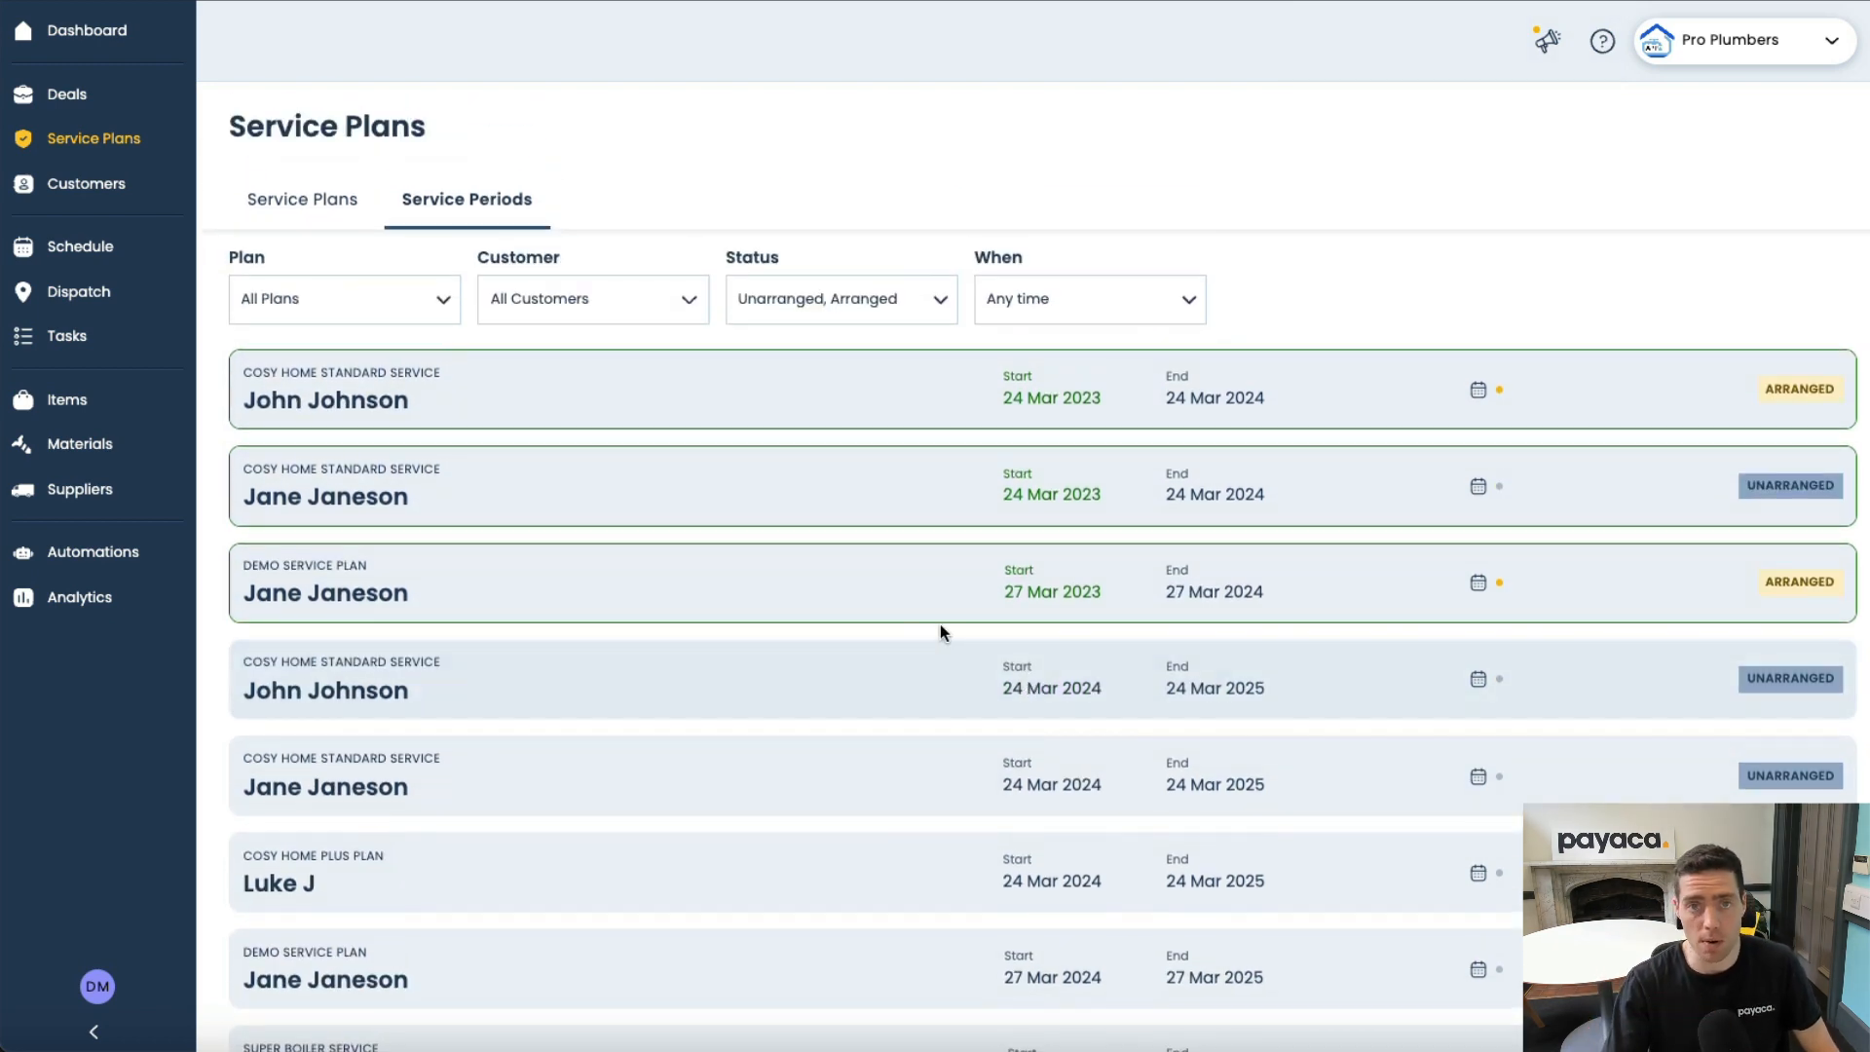
{"action": "left_click", "coordinate": [890, 299]}
{"action": "left_click", "coordinate": [789, 426]}
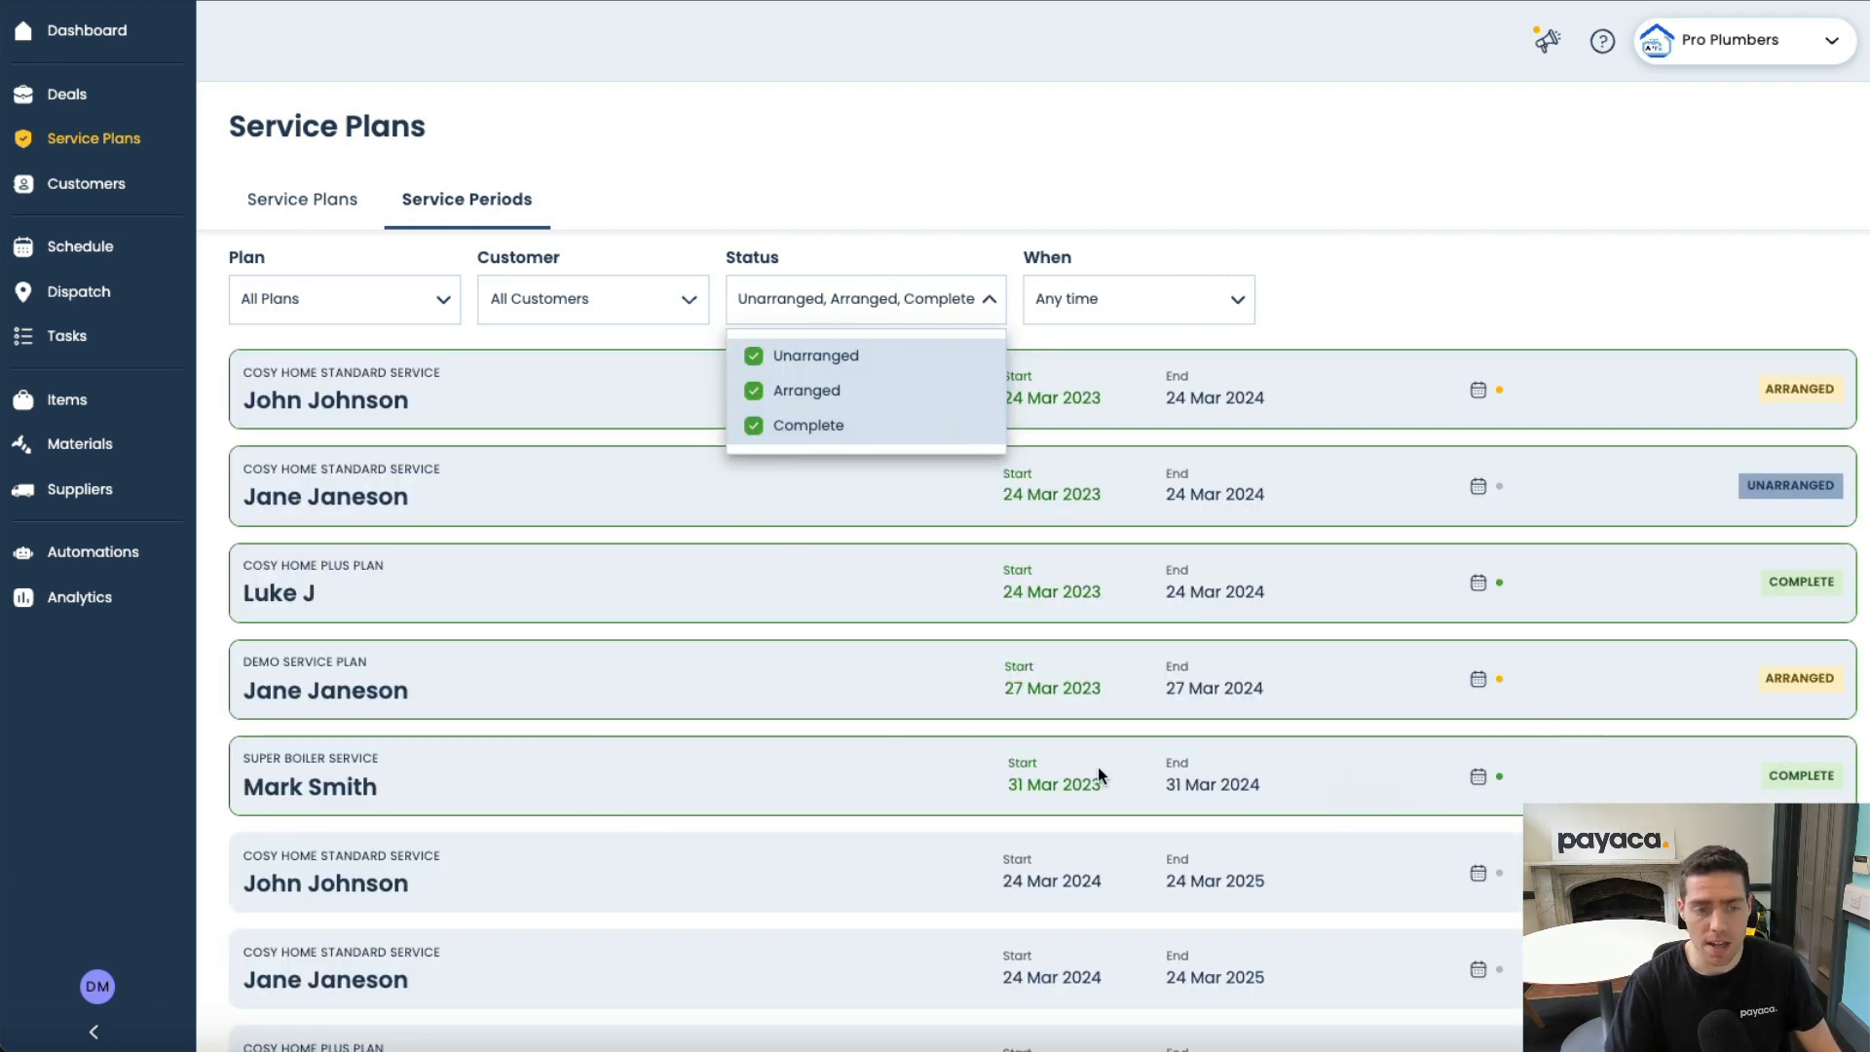
{"action": "left_click", "coordinate": [775, 430]}
{"action": "left_click", "coordinate": [1447, 231]}
Inspect the customer's Super Boiler Service period starting 31 Mar 2024 and go back to the service plans list.
{"action": "scroll", "coordinate": [1396, 471], "scroll_direction": "down", "scroll_amount": 1}
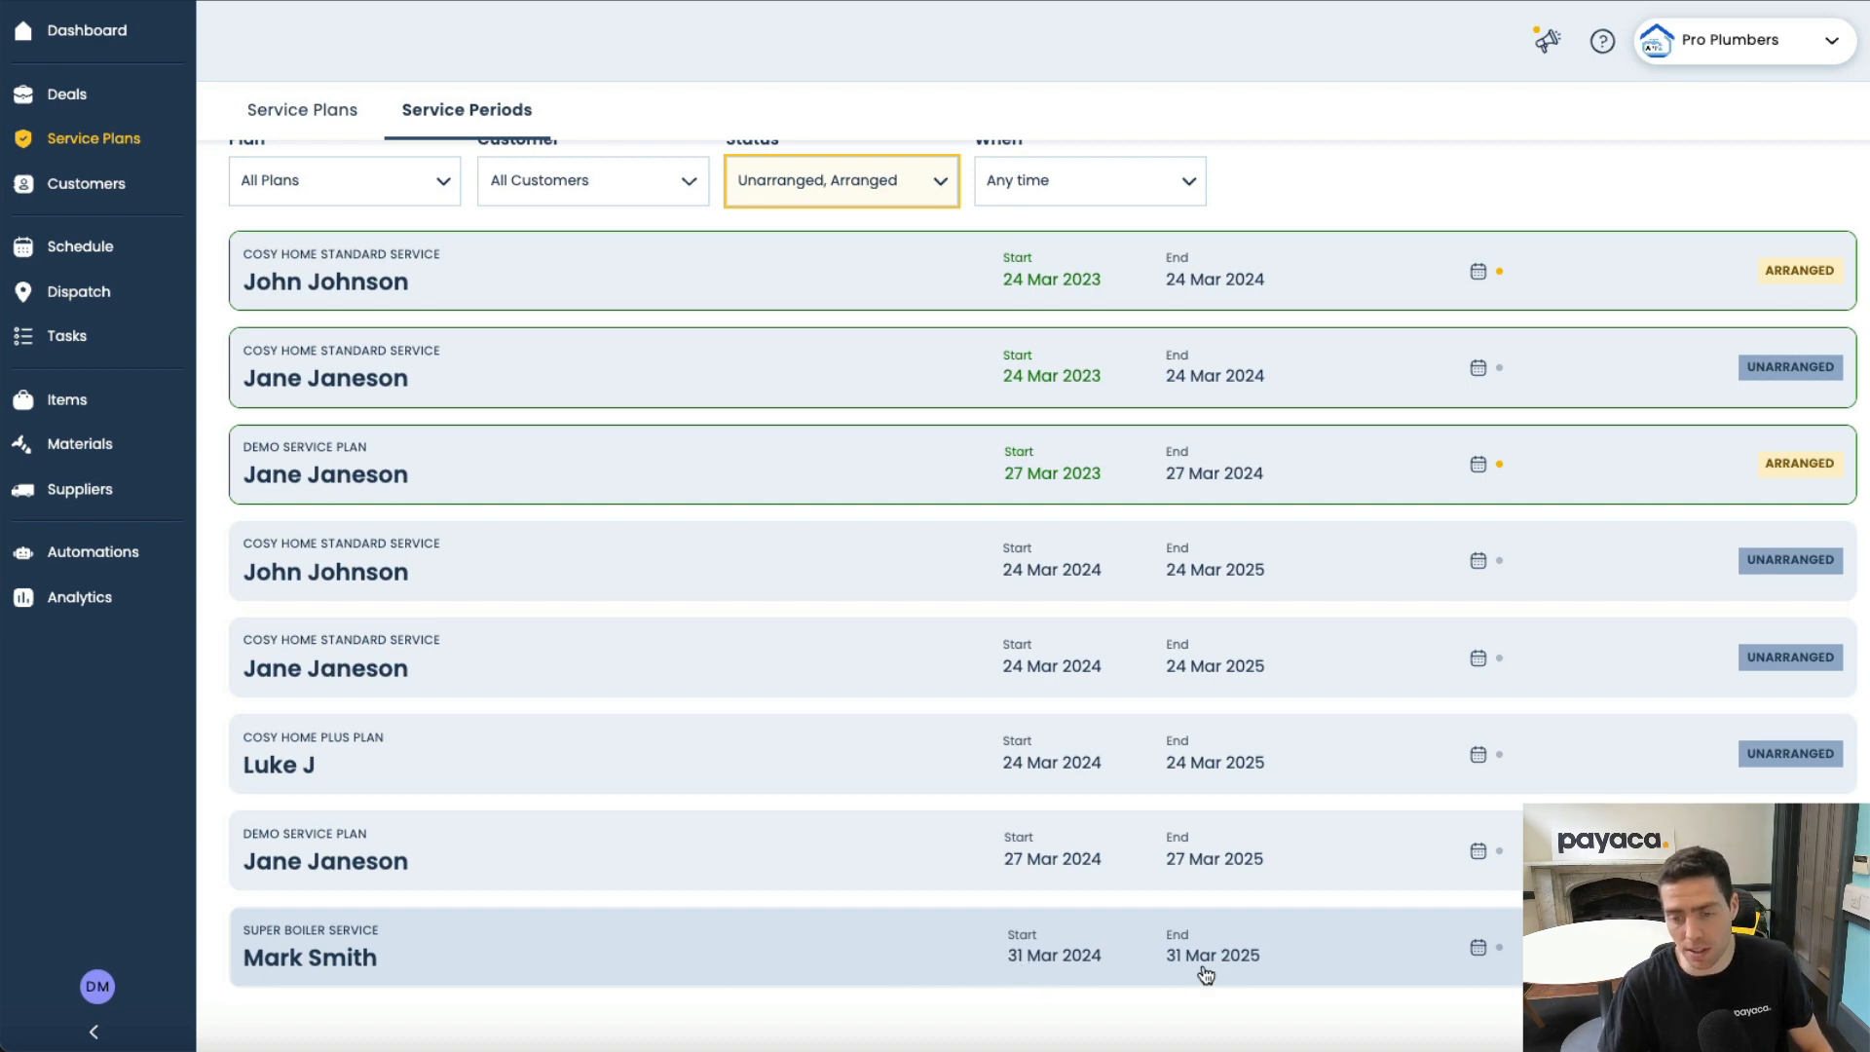
{"action": "left_click", "coordinate": [840, 950]}
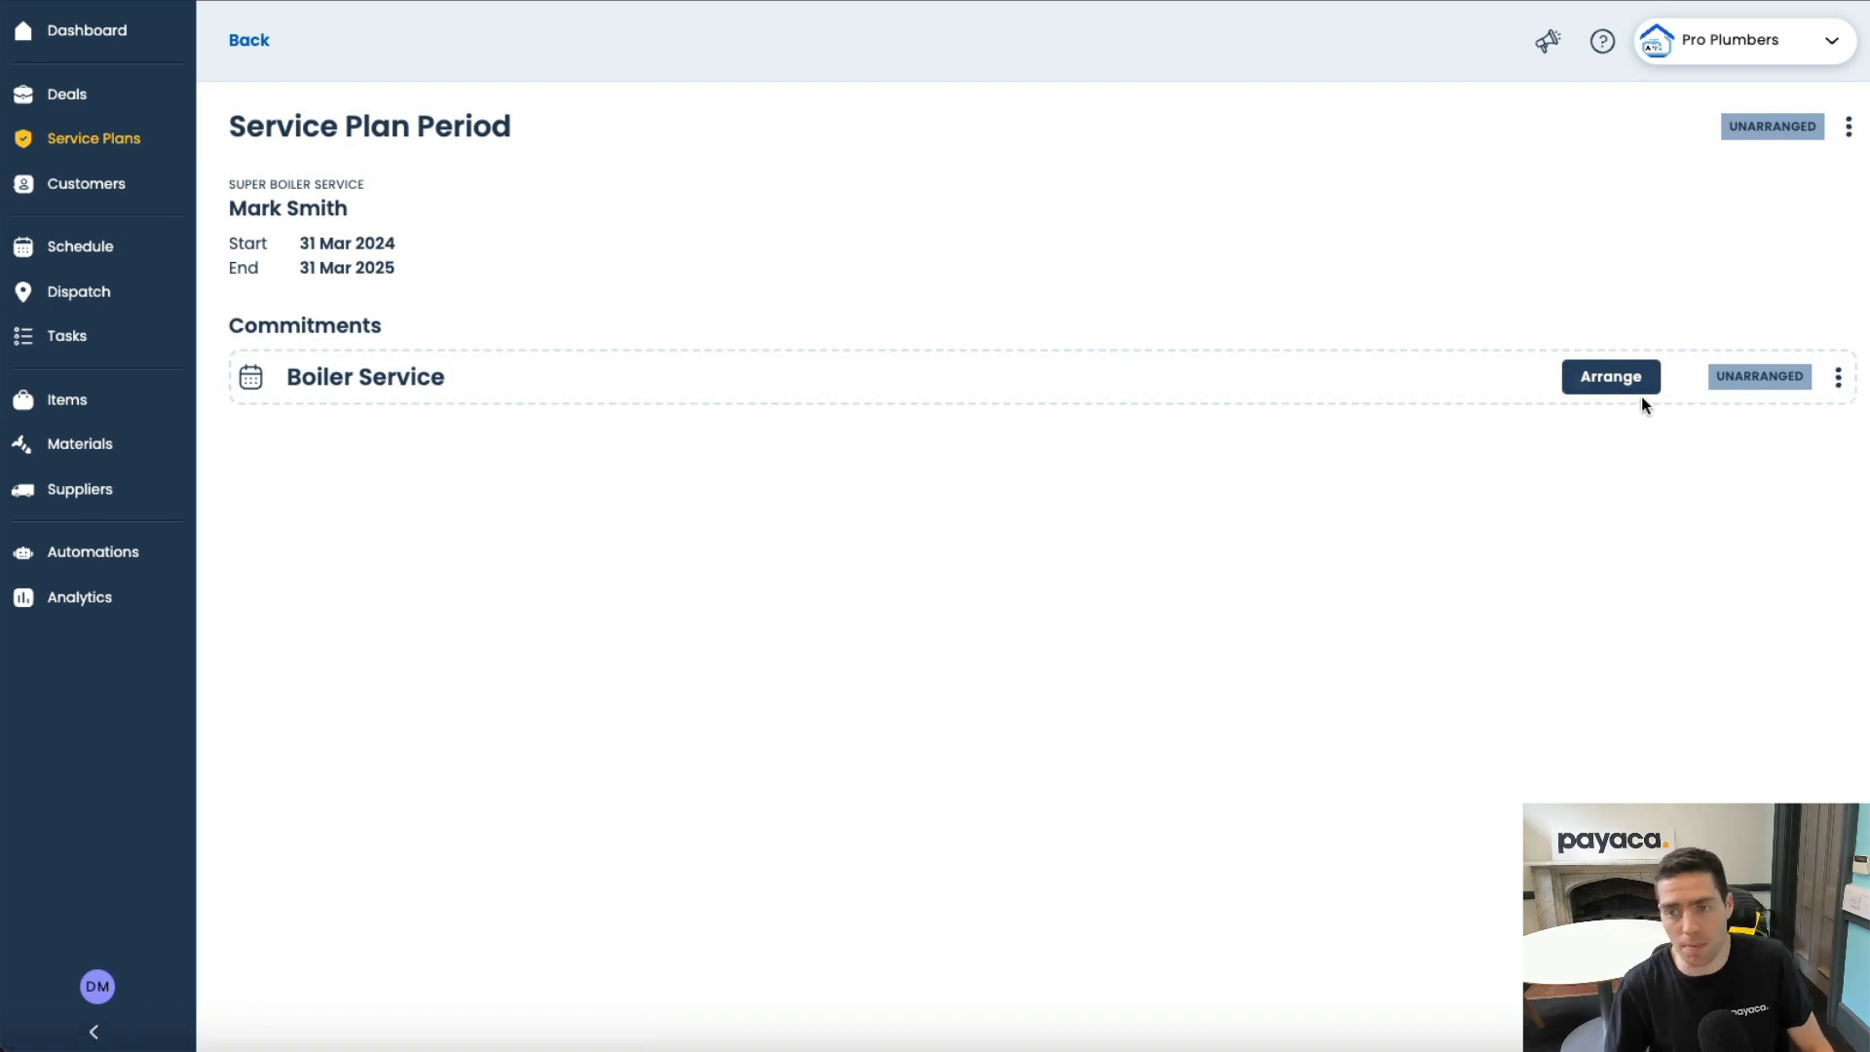
{"action": "left_click", "coordinate": [261, 45]}
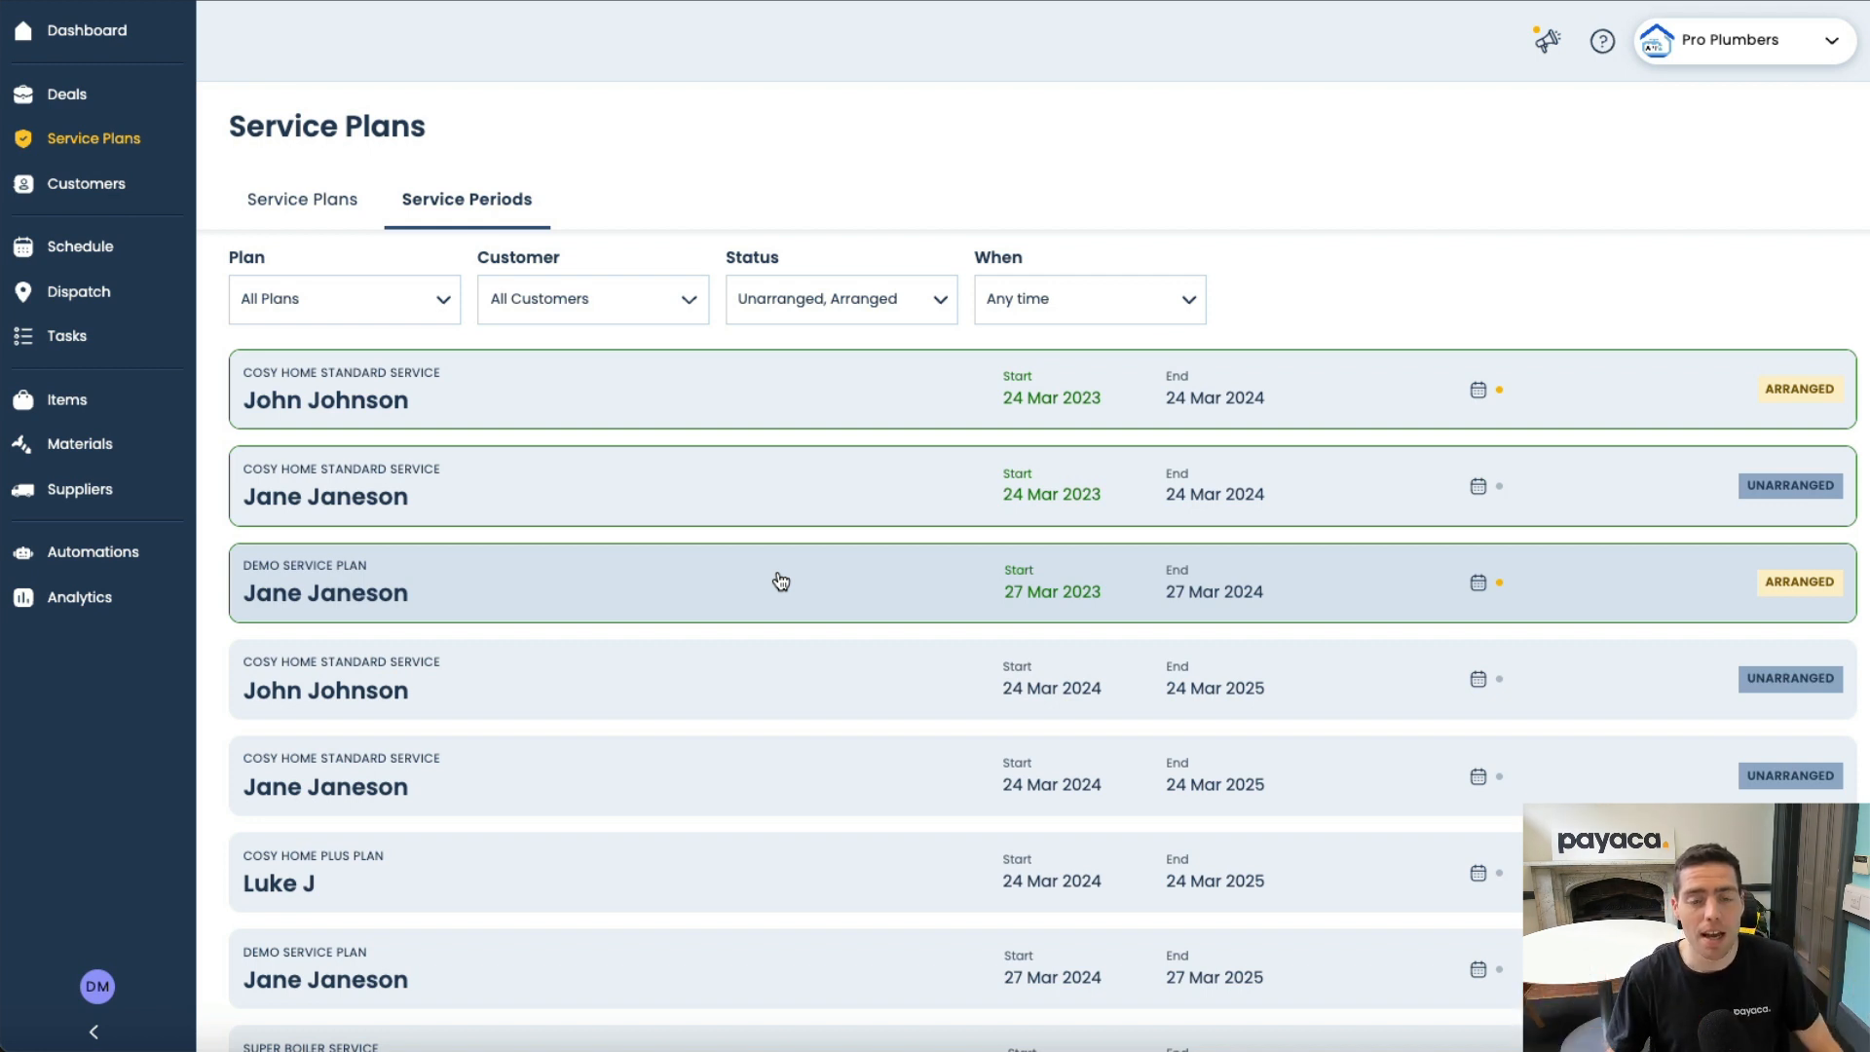
{"action": "left_click", "coordinate": [344, 210]}
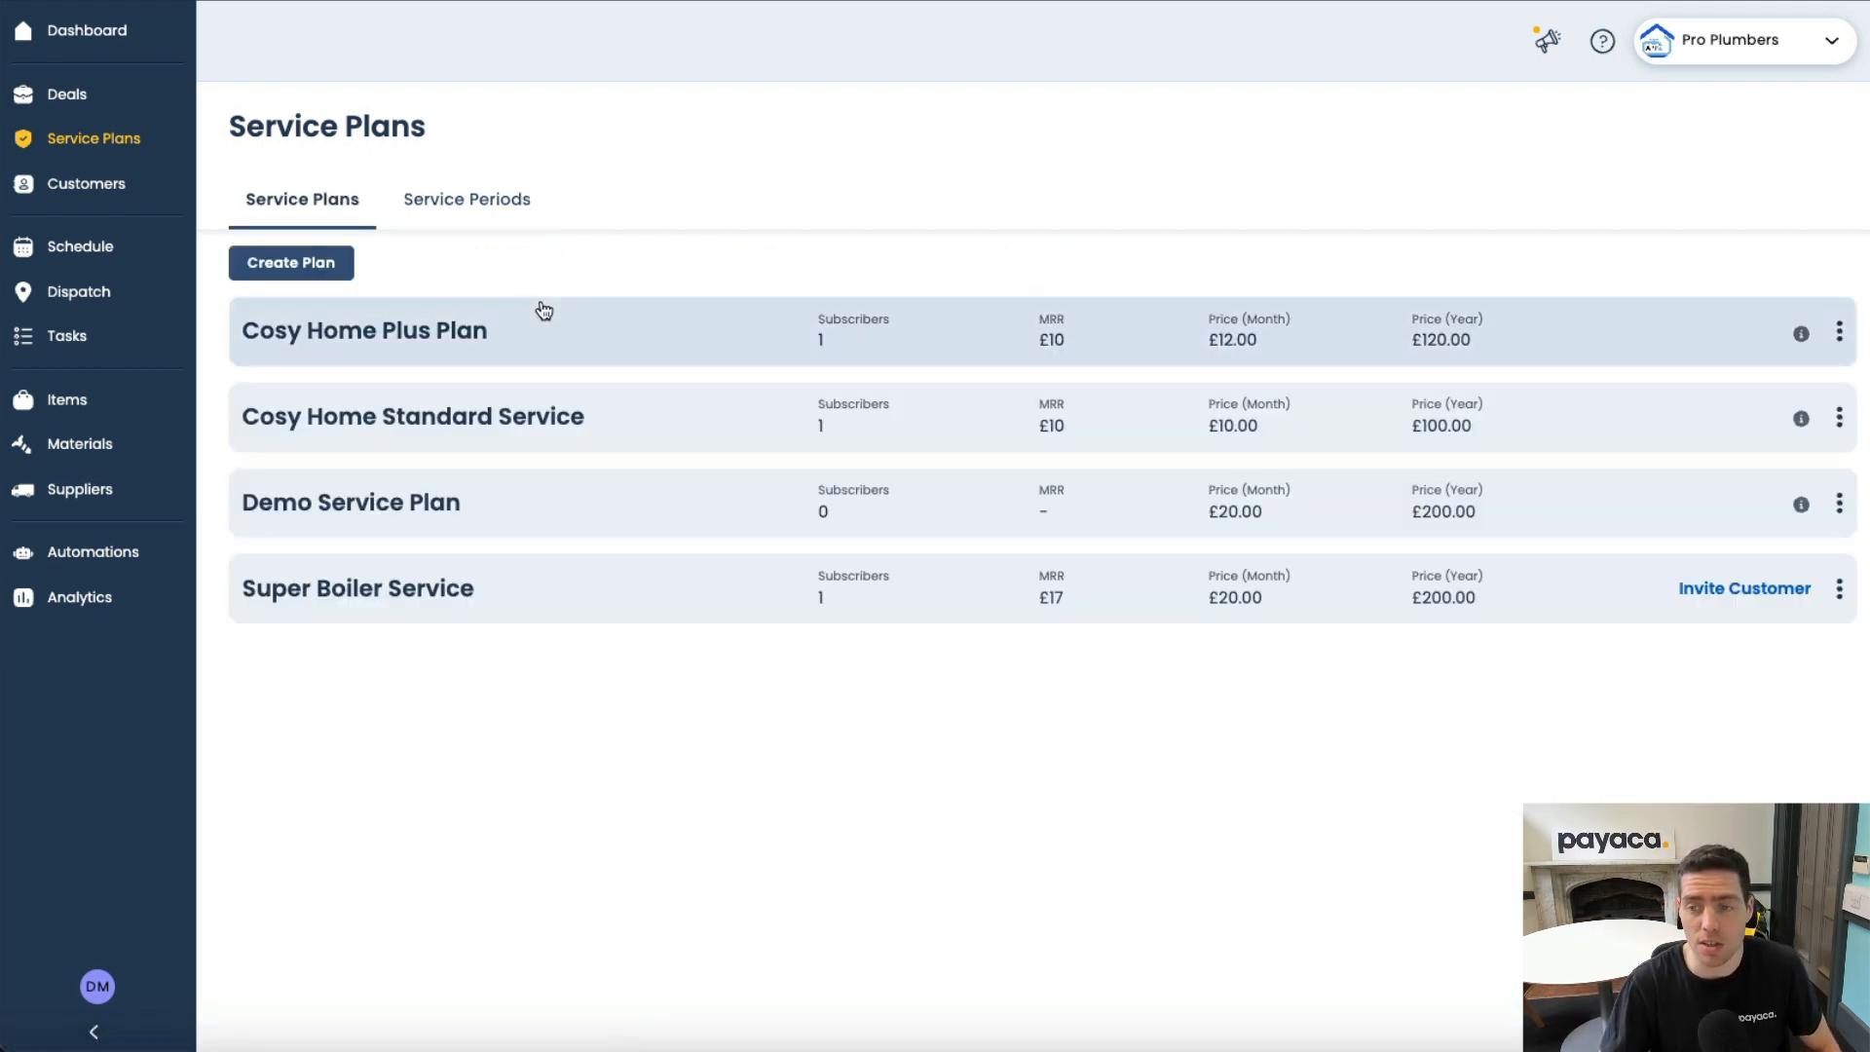